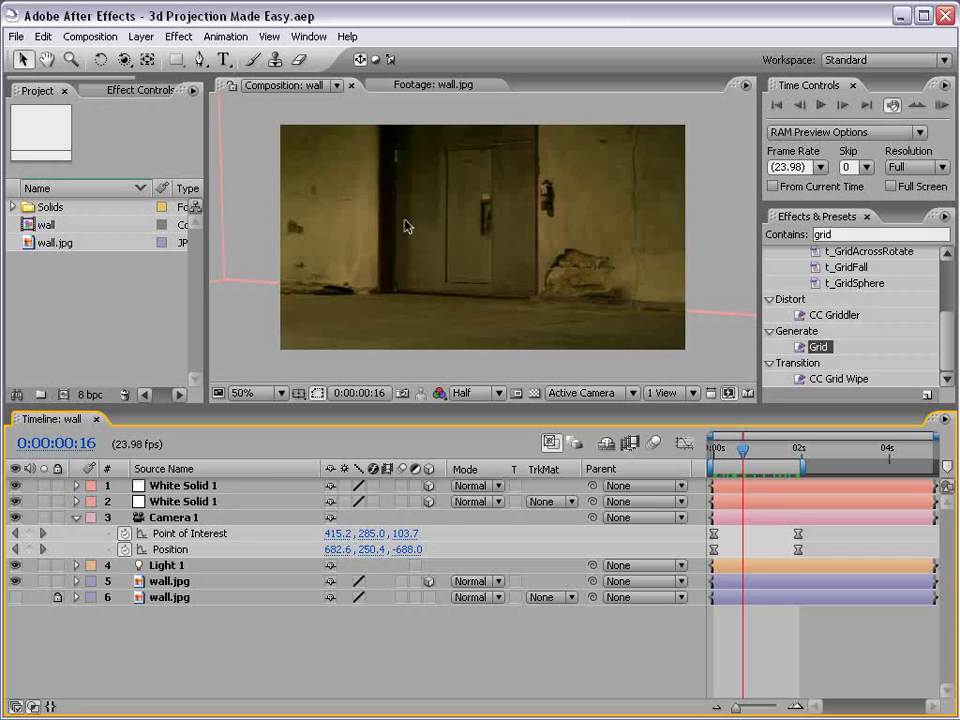
Orbit Camera 1 around the projected wall to check its depth, then discard the test keyframe
key("c")
left_click_drag(418, 251, 510, 193)
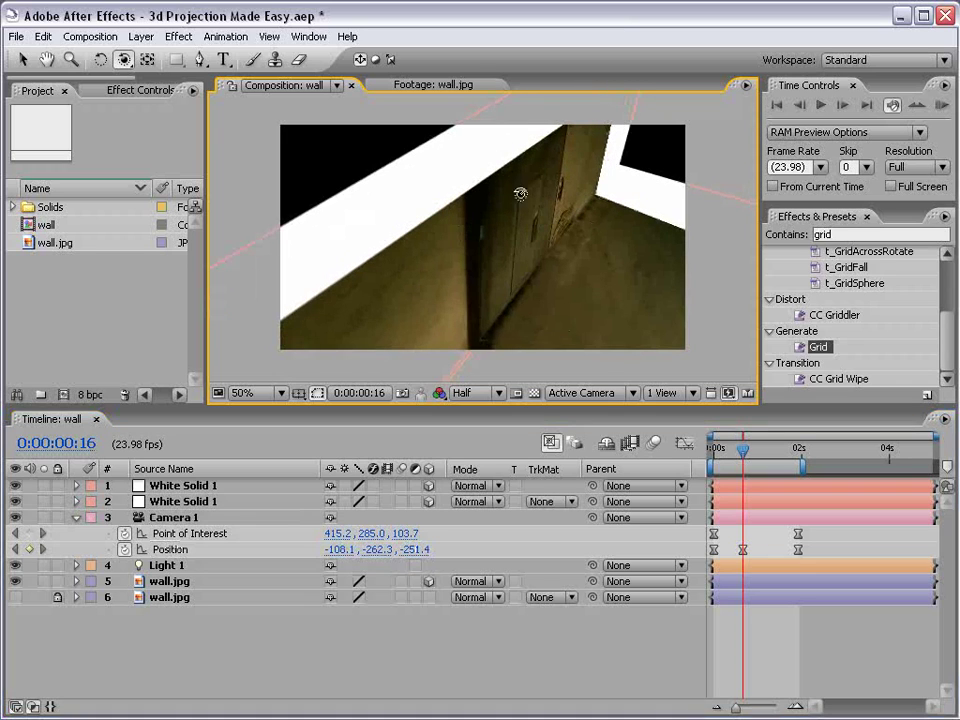
left_click_drag(604, 257, 517, 221)
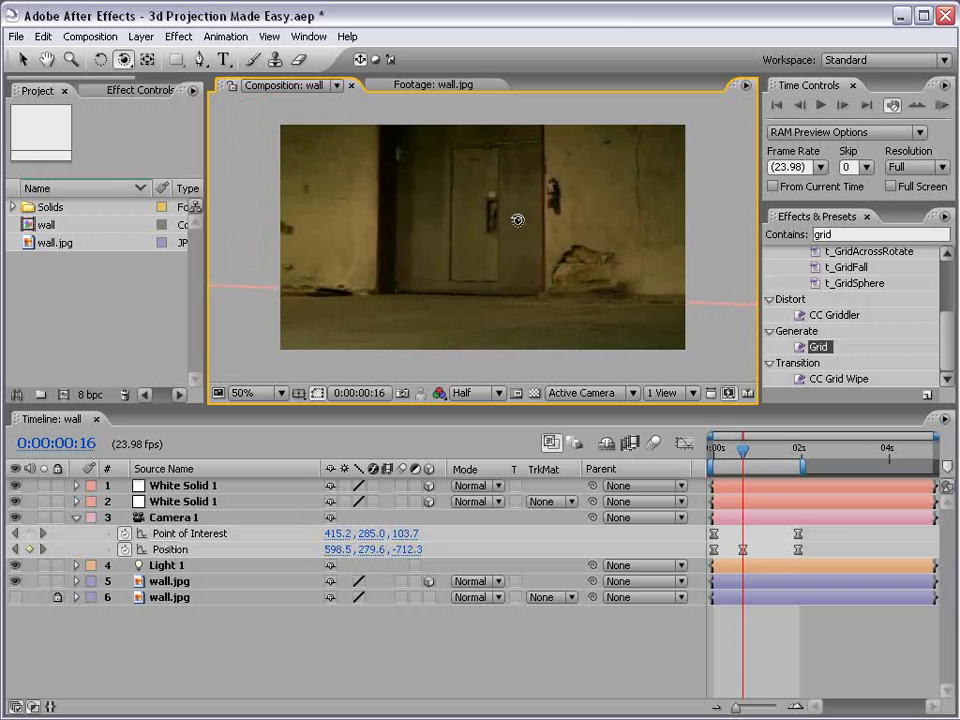
key("v")
left_click(743, 549)
key("Delete")
Switch to Firefox and scroll the Video Copilot 3D Projection post down to its example images
key("alt+Tab")
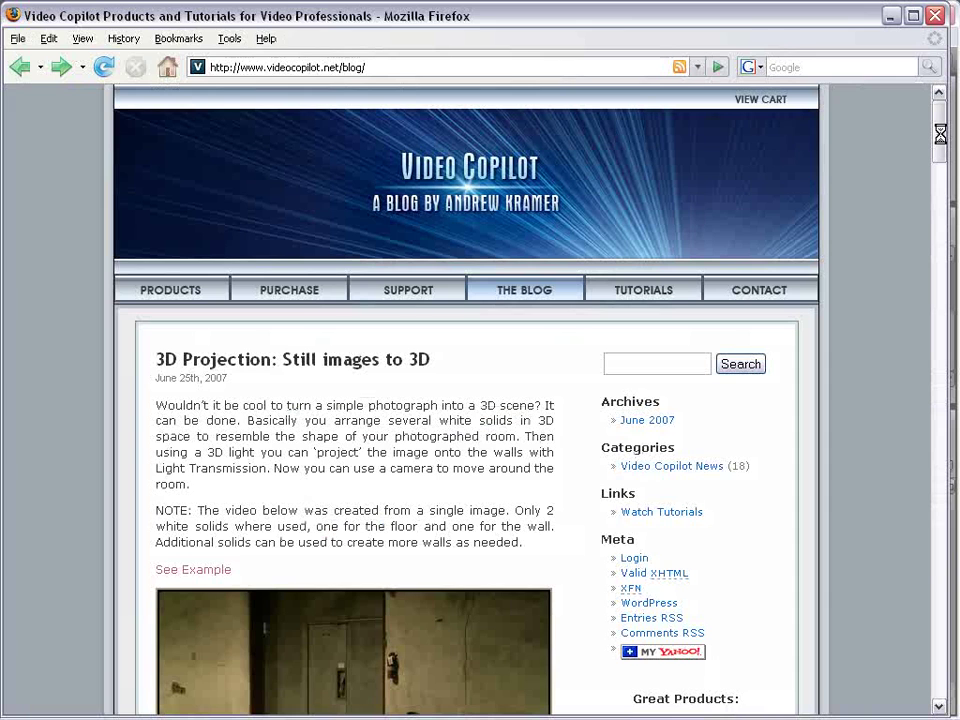
mouse_move(940, 135)
left_mouse_down()
mouse_move(950, 340)
mouse_move(935, 132)
left_mouse_up()
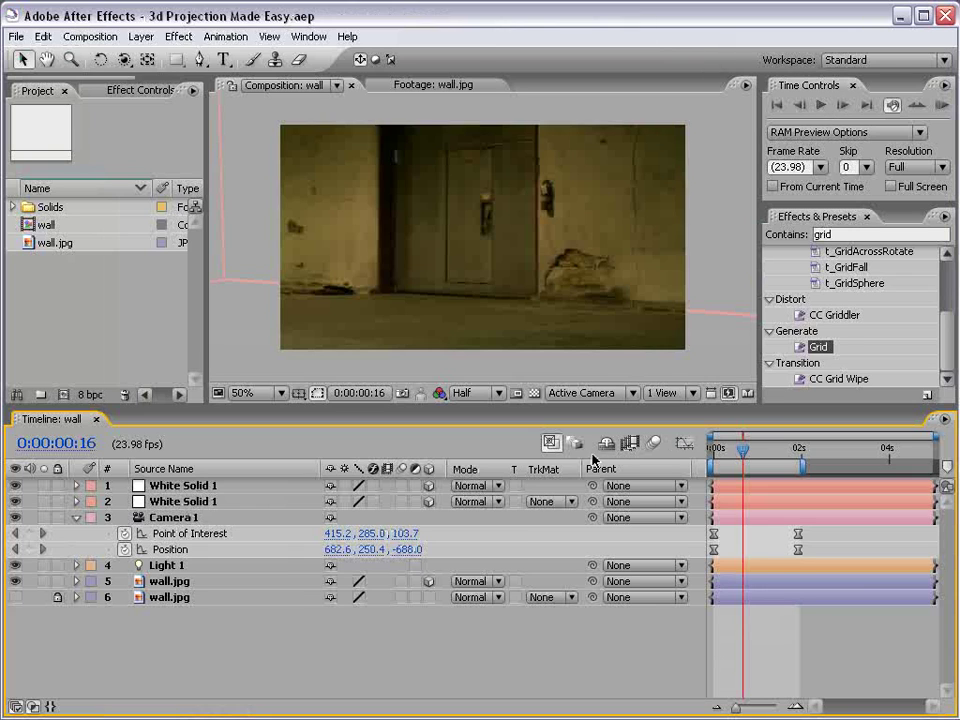
Move the wall comp's current time back to 0:00:00:02
right_click(602, 468)
left_click(703, 420)
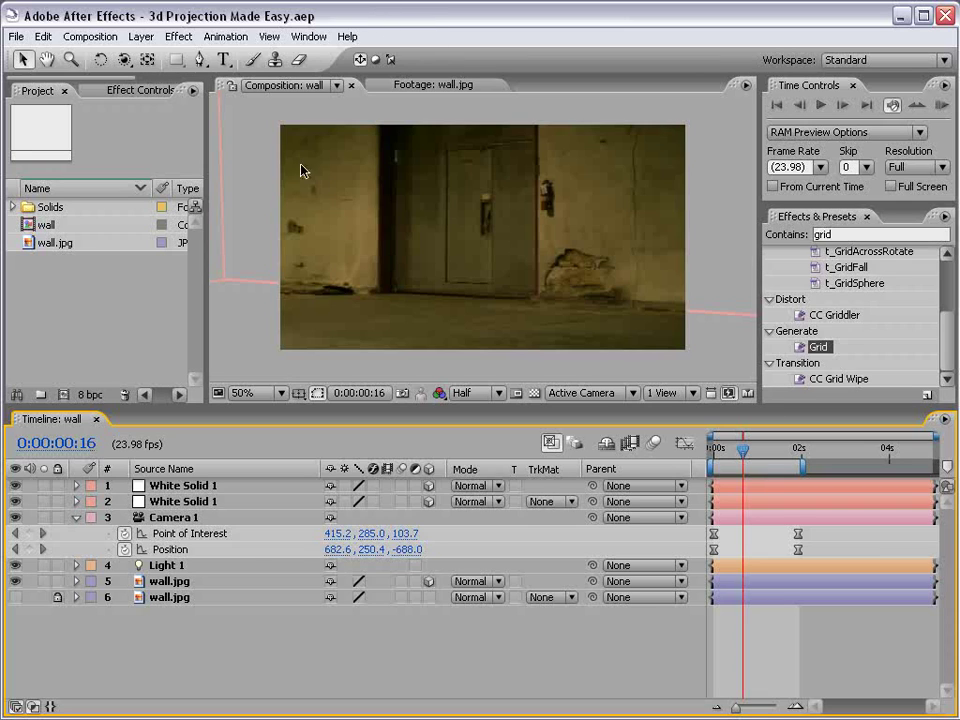
left_click(118, 310)
left_click_drag(741, 457, 716, 457)
right_click(111, 335)
left_click(58, 285)
Open wall.jpg in the footage viewer, maximizing it briefly to inspect the photo
left_click(27, 243)
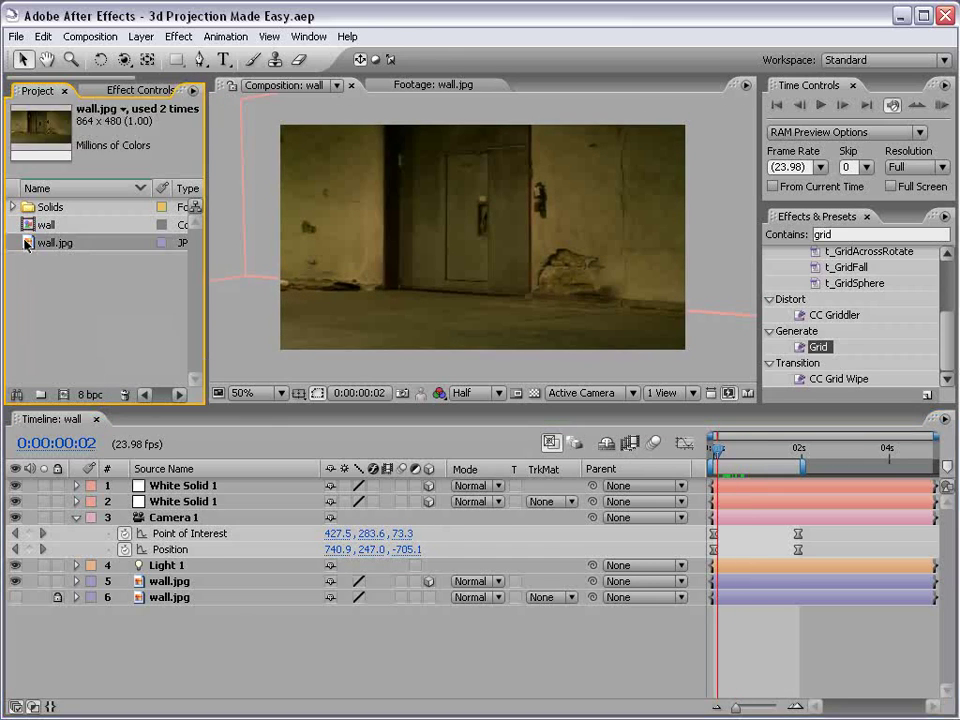
double_click(27, 243)
key("grave")
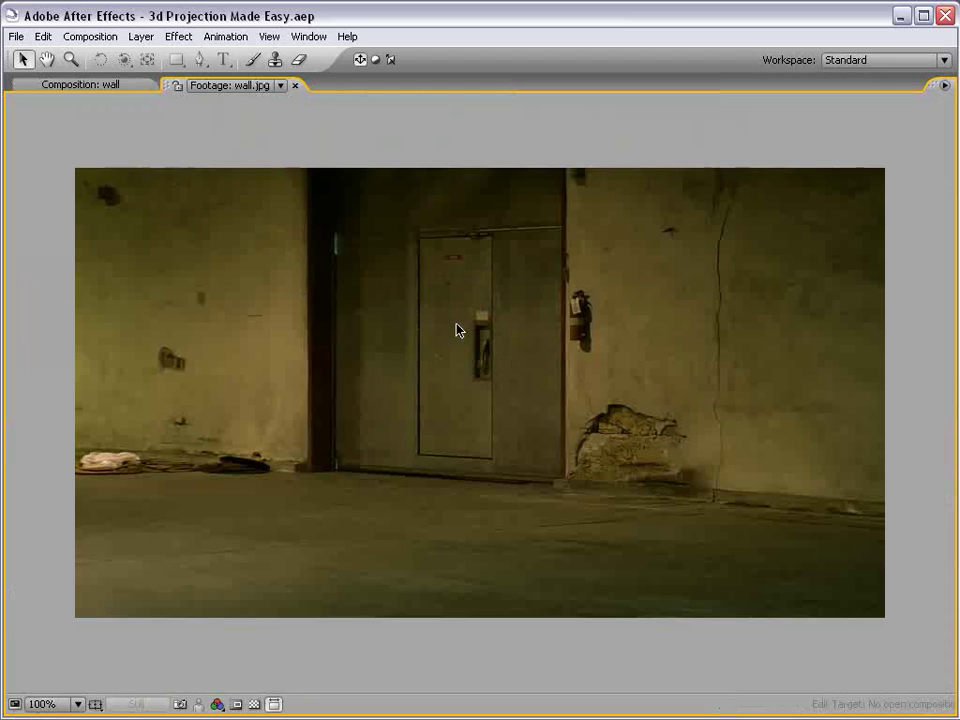
key("grave")
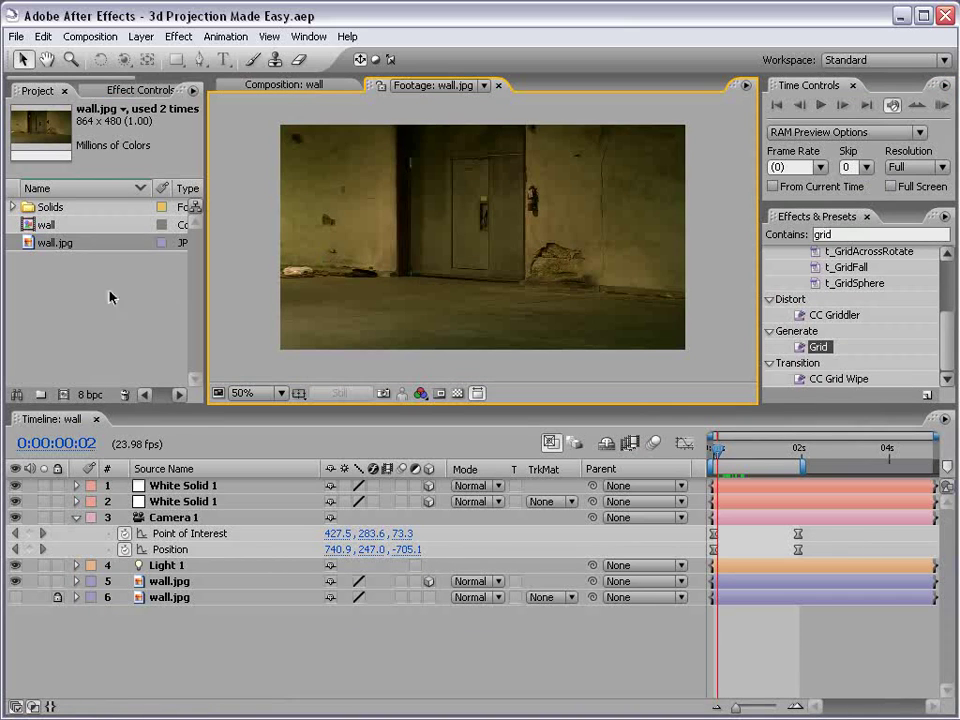
left_click(17, 262)
Create the new comp 'wall 2' from the wall.jpg photo
left_click_drag(28, 243, 64, 395)
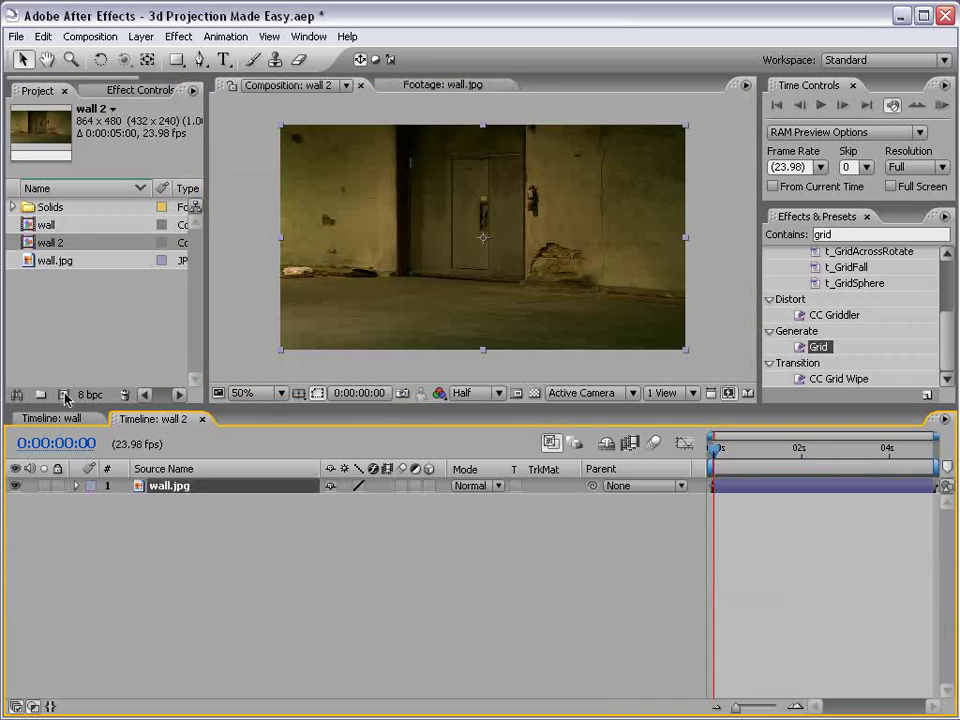
left_click(503, 544)
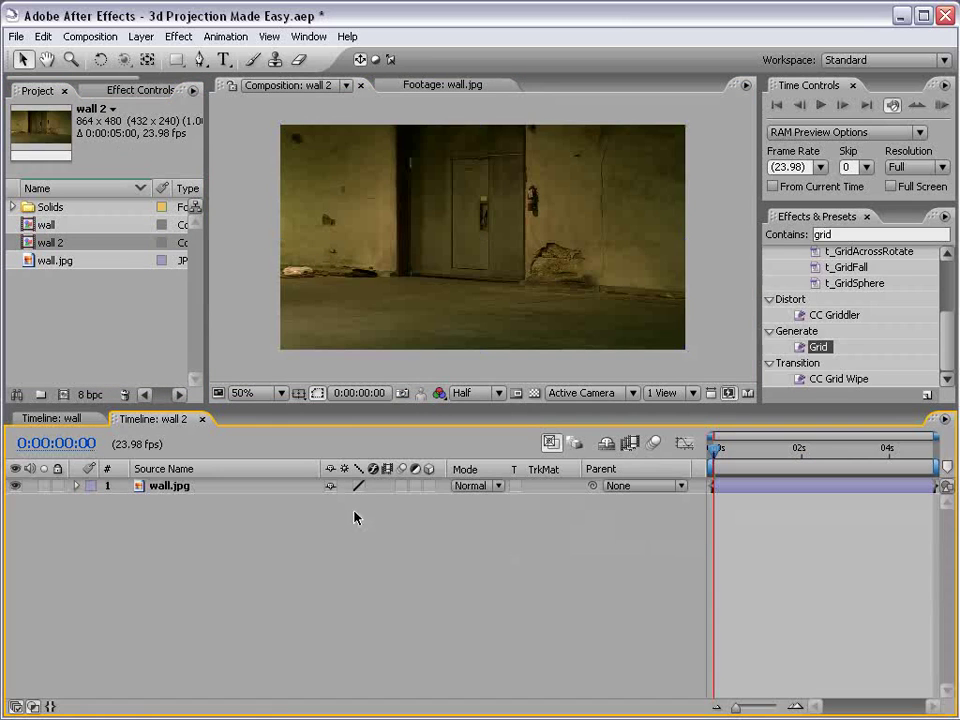
right_click(375, 468)
left_click(395, 474)
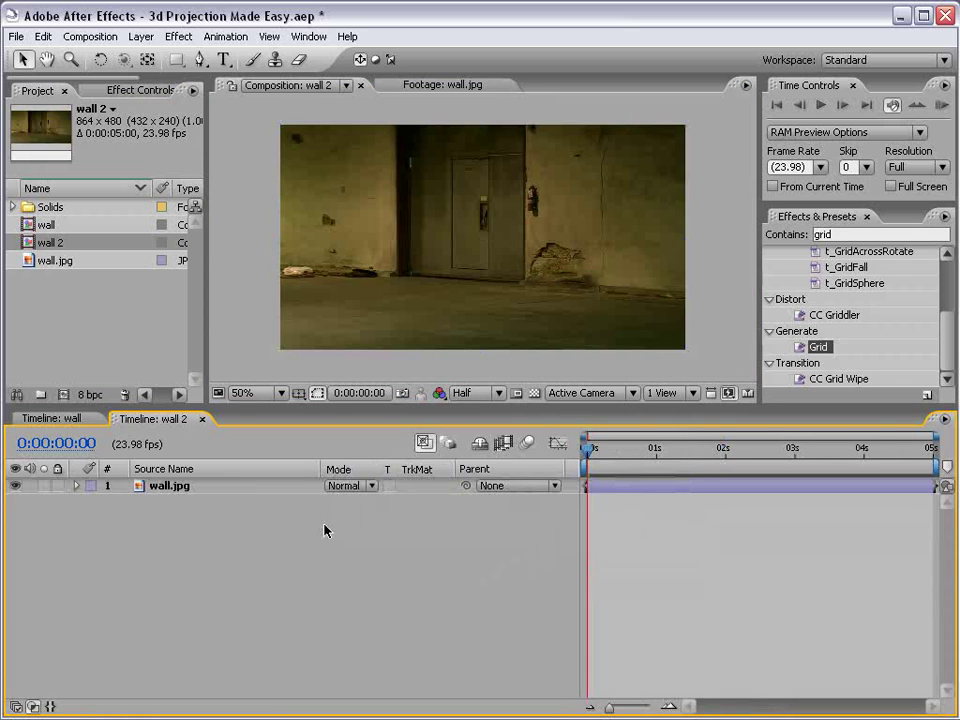
key("F4")
left_click(628, 487)
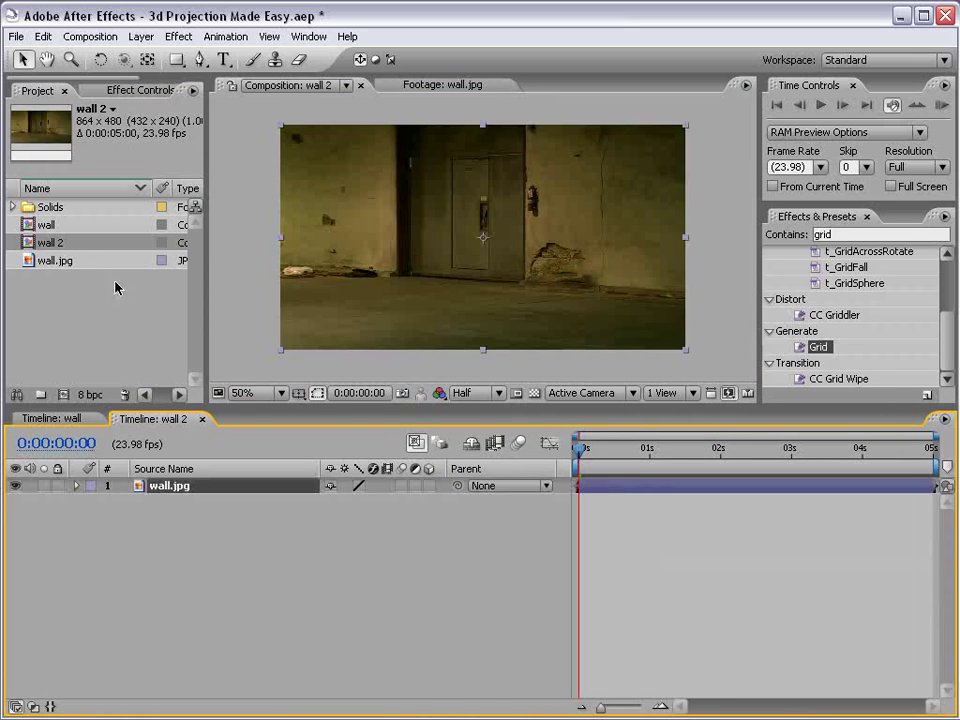
Add a new camera layer, Camera 1, keeping the 35mm lens preset
left_click(139, 37)
mouse_move(279, 58)
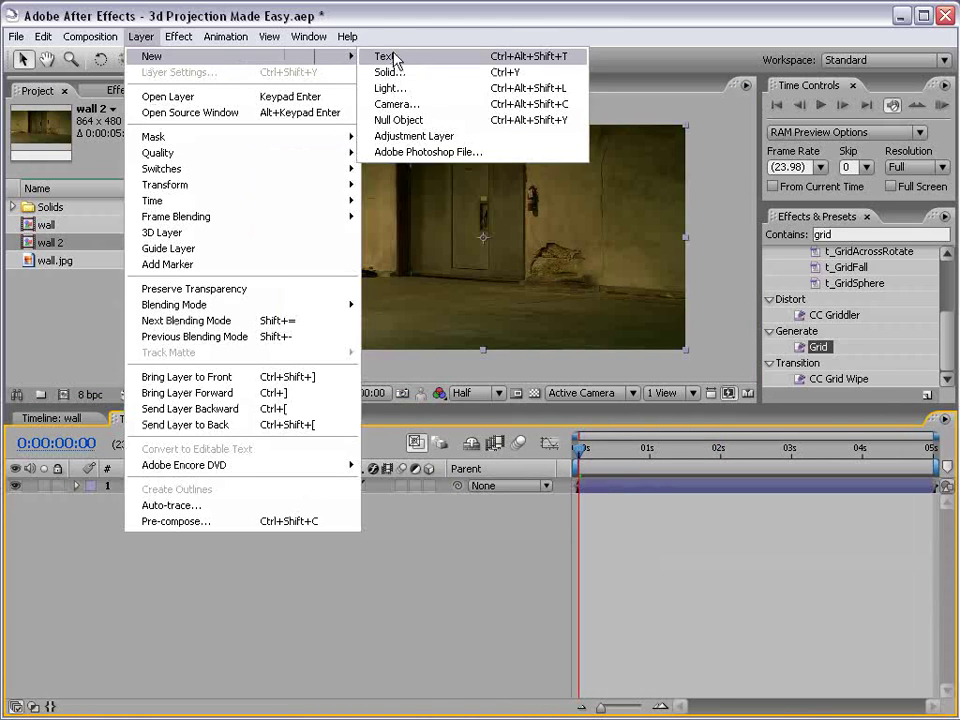
left_click(396, 104)
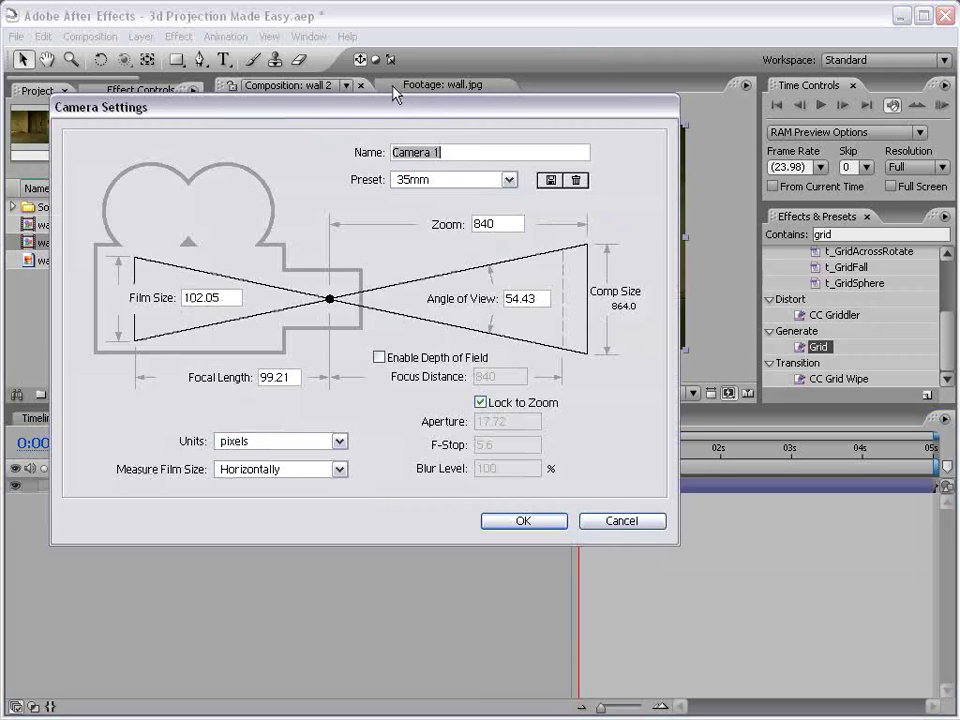
left_click_drag(394, 112, 529, 212)
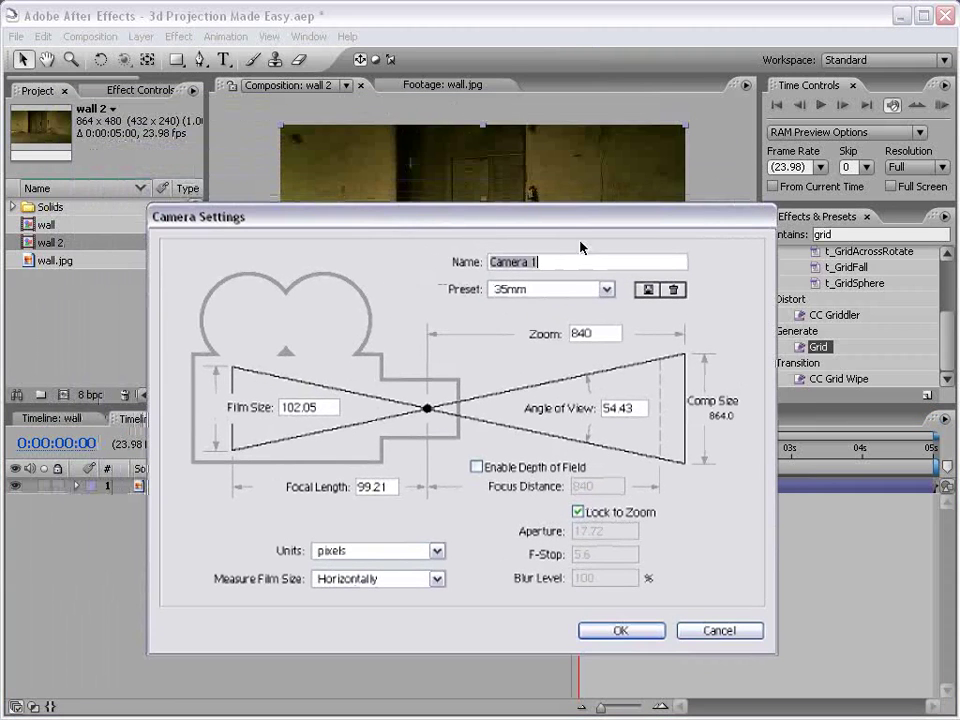
left_click(551, 288)
left_click(538, 380)
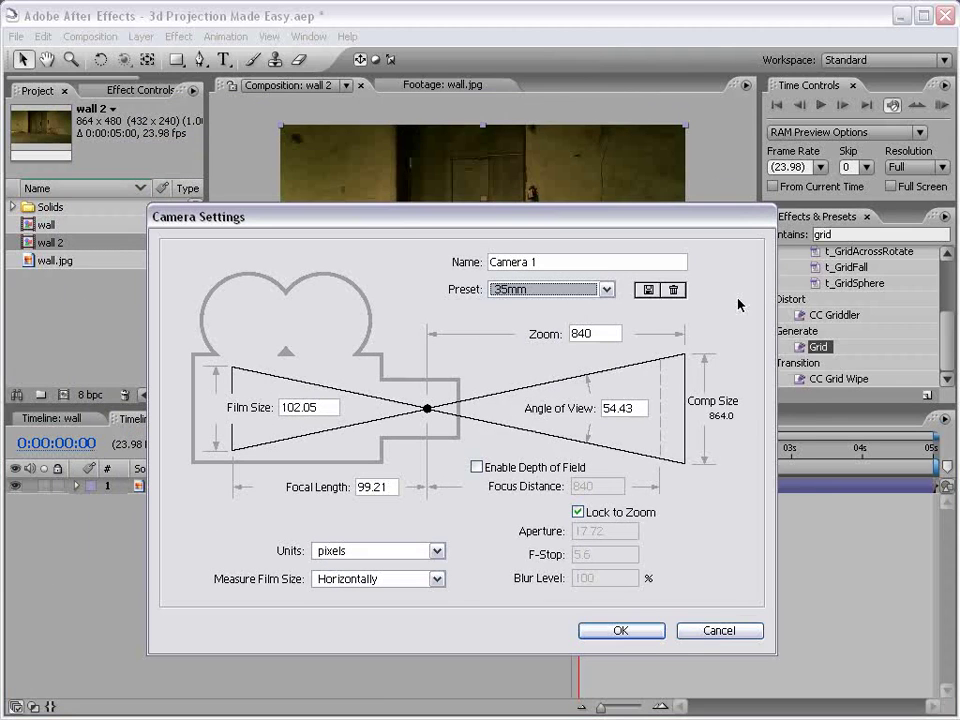
Confirm Camera 1, then add a white comp-sized solid named 'walls'
left_click(621, 630)
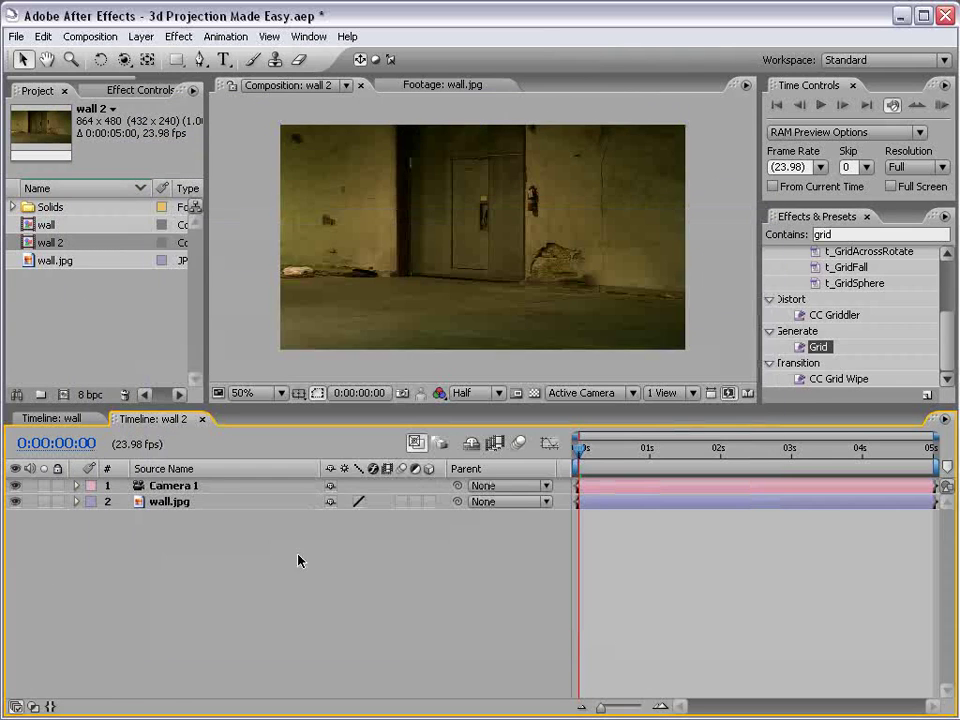
left_click(141, 36)
mouse_move(152, 56)
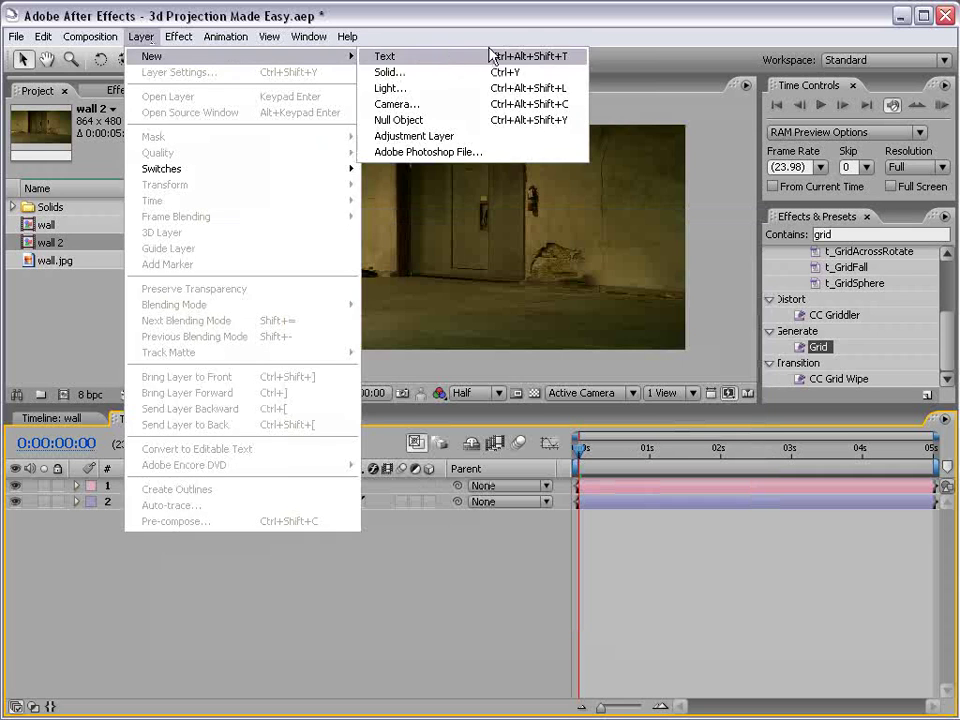
left_click(434, 72)
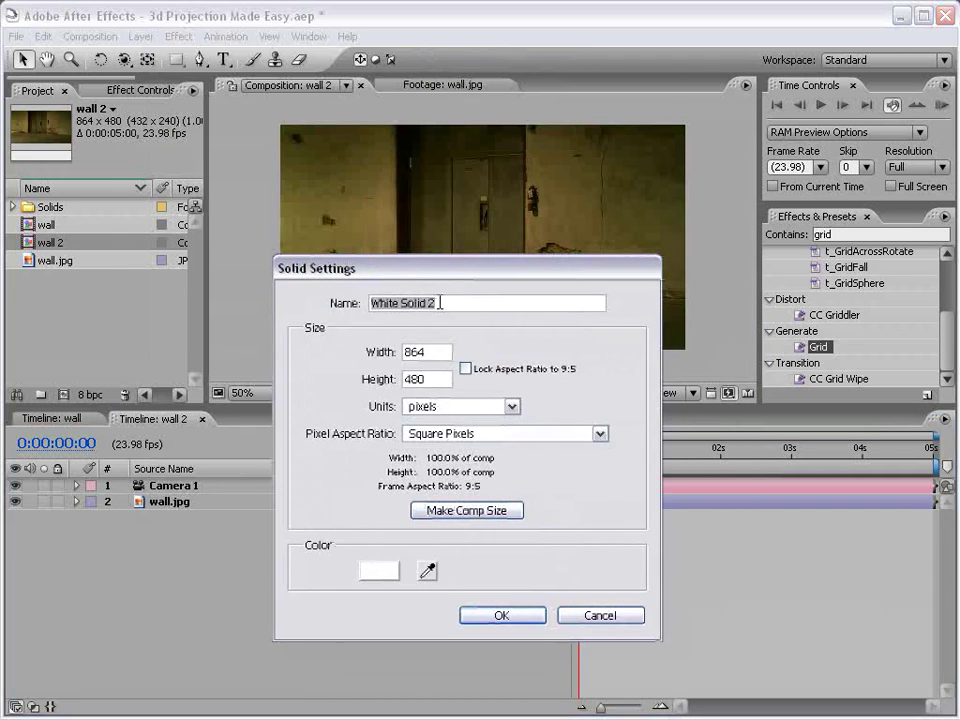
type("walls")
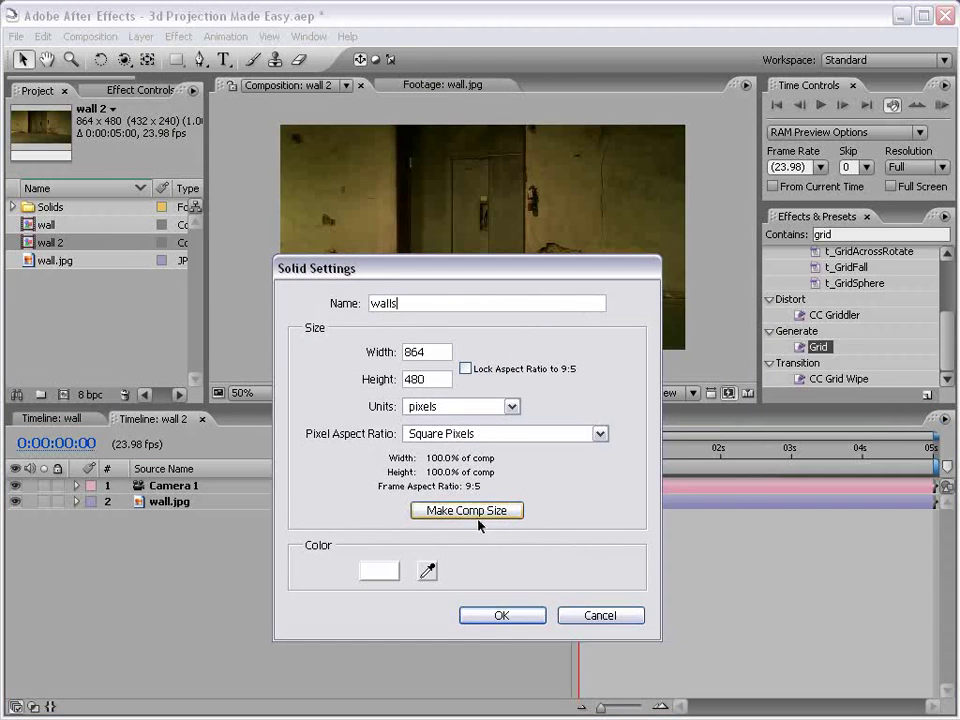
left_click(378, 572)
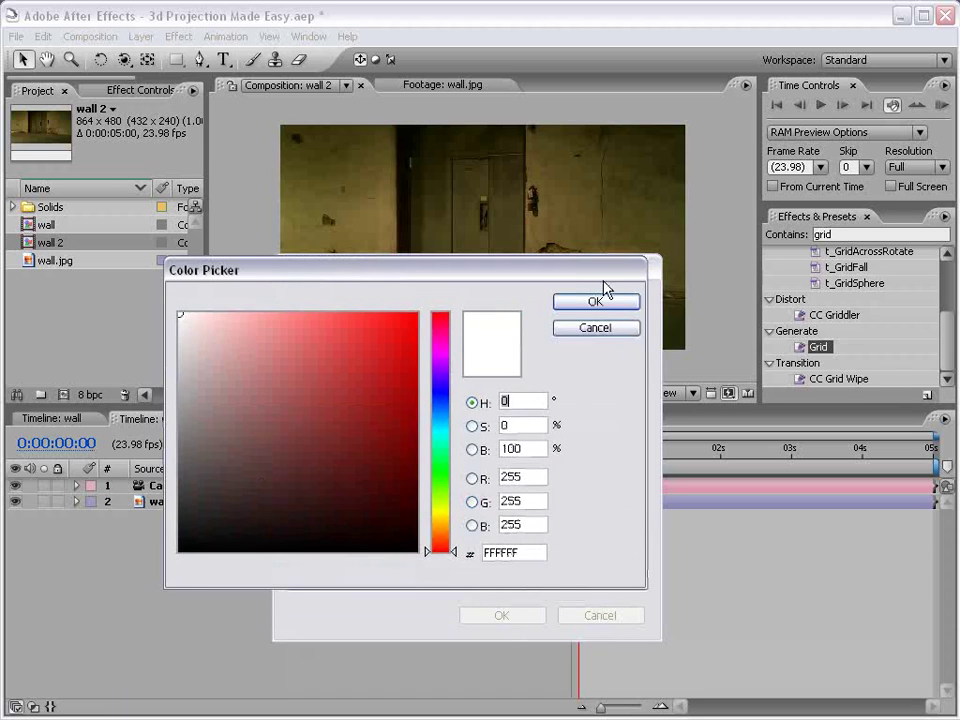
left_click(595, 301)
left_click(502, 615)
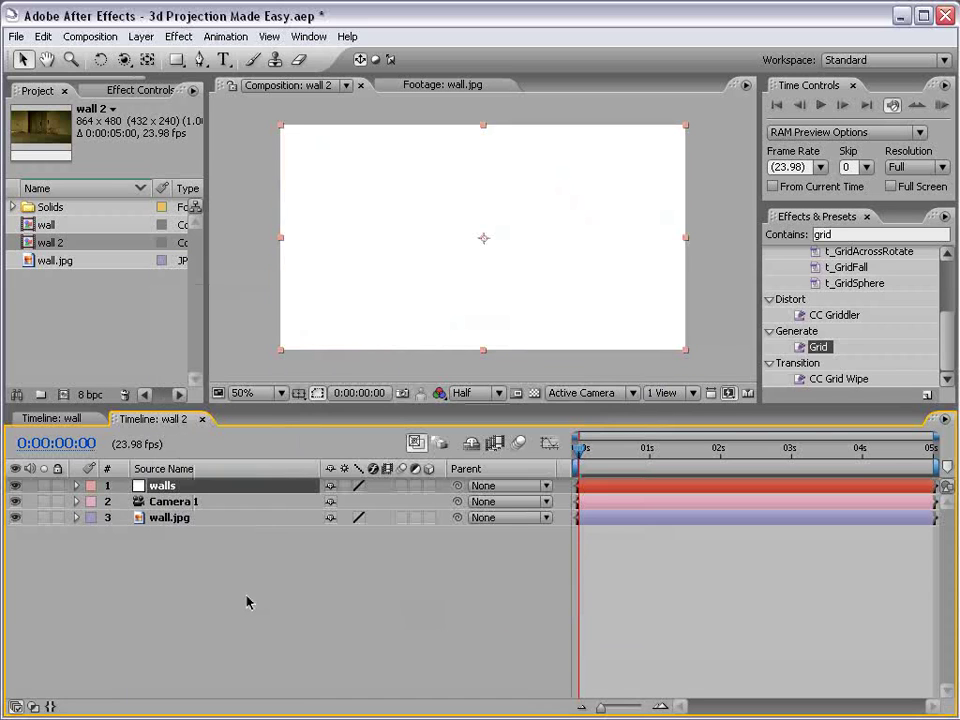
Duplicate the walls solid and hide both walls layers so the photo shows
left_click(43, 36)
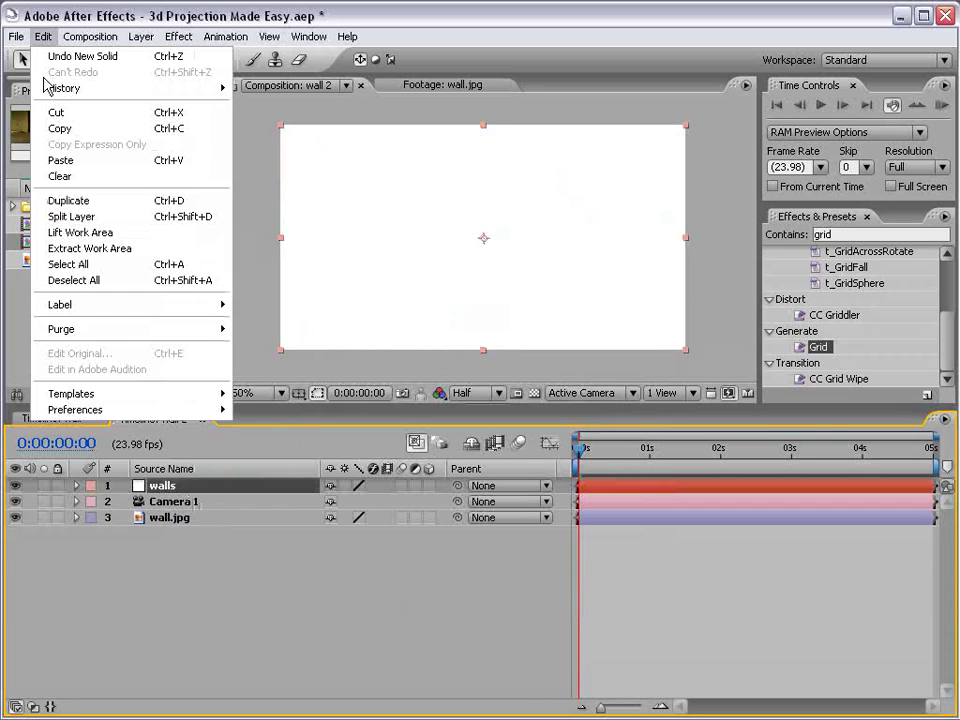
left_click(68, 200)
left_click(160, 500)
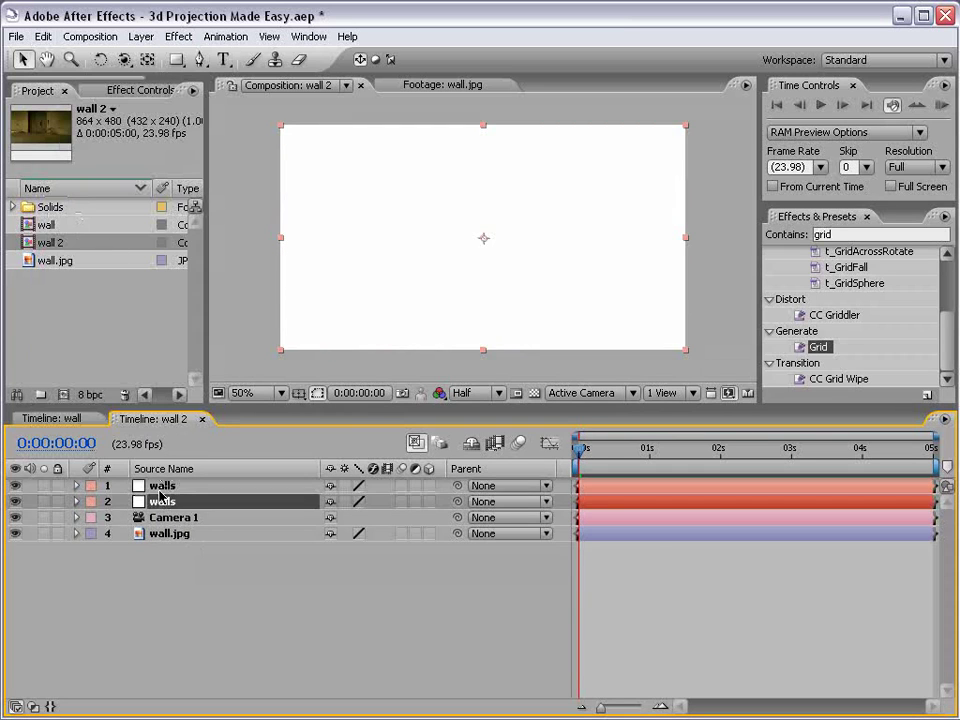
left_click_drag(15, 485, 15, 501)
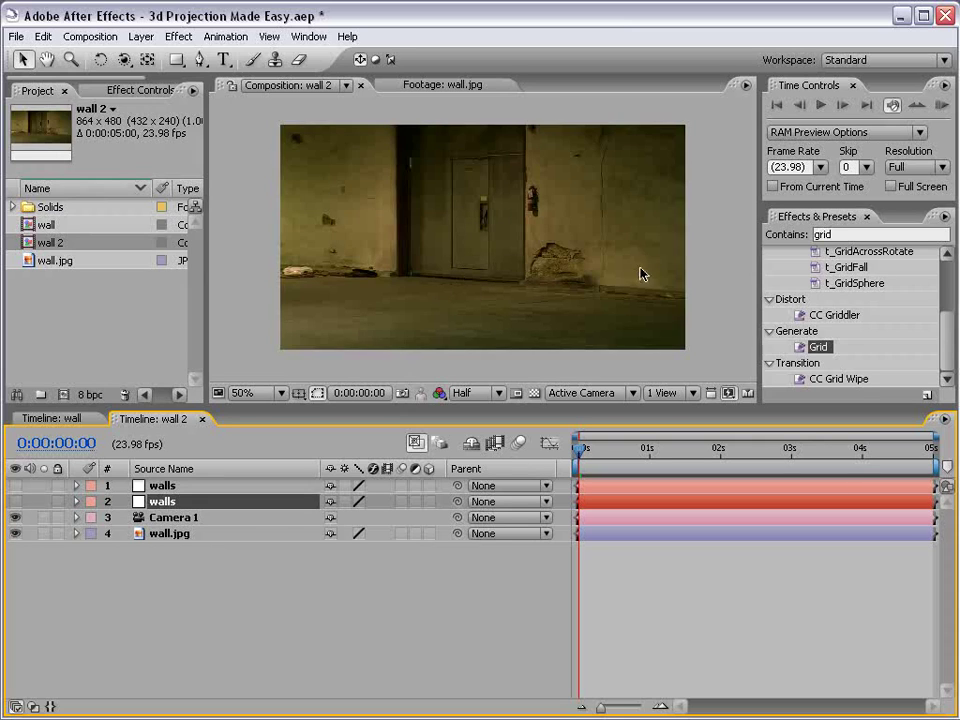
left_click(326, 579)
Apply the Grid effect to the top walls layer, keeping the second walls layer hidden
left_click(830, 234)
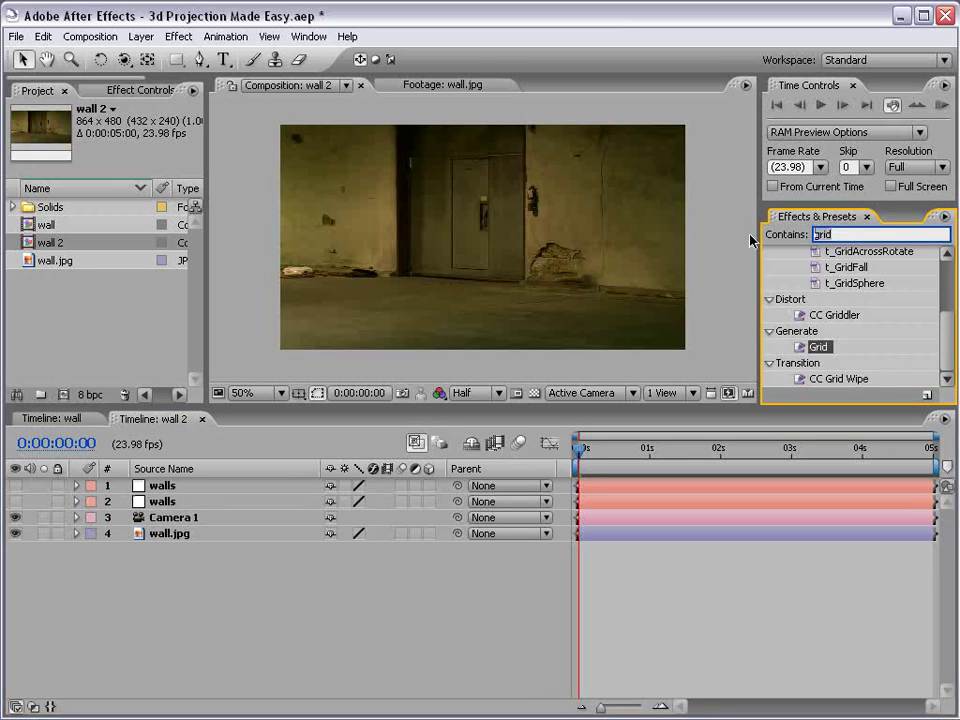
key("BackSpace")
left_click(15, 501)
left_click(15, 485)
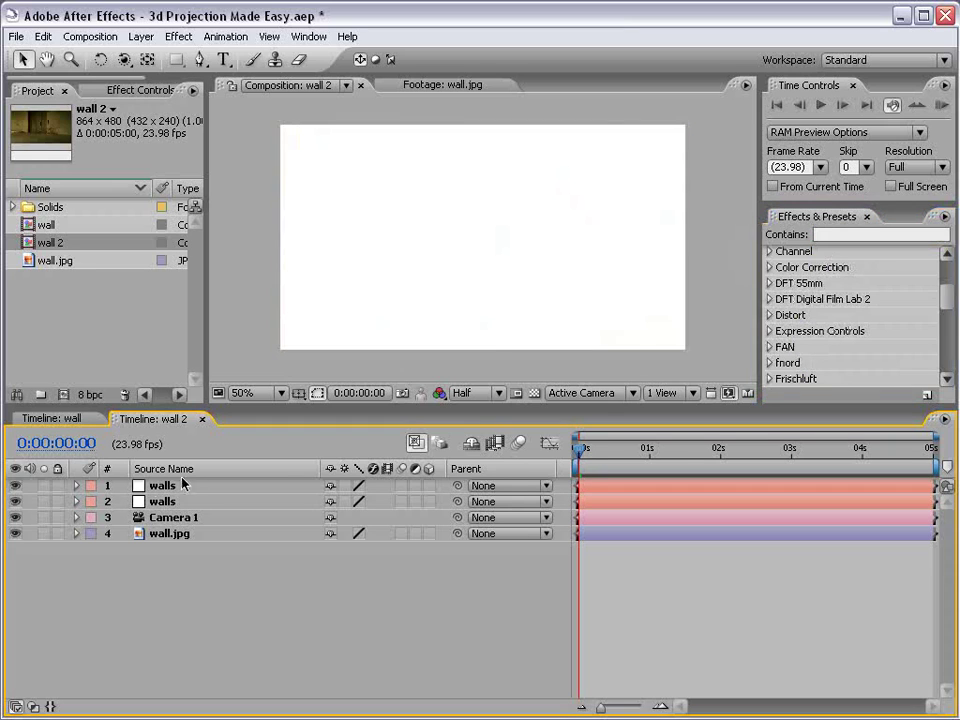
left_click(835, 234)
type("gre")
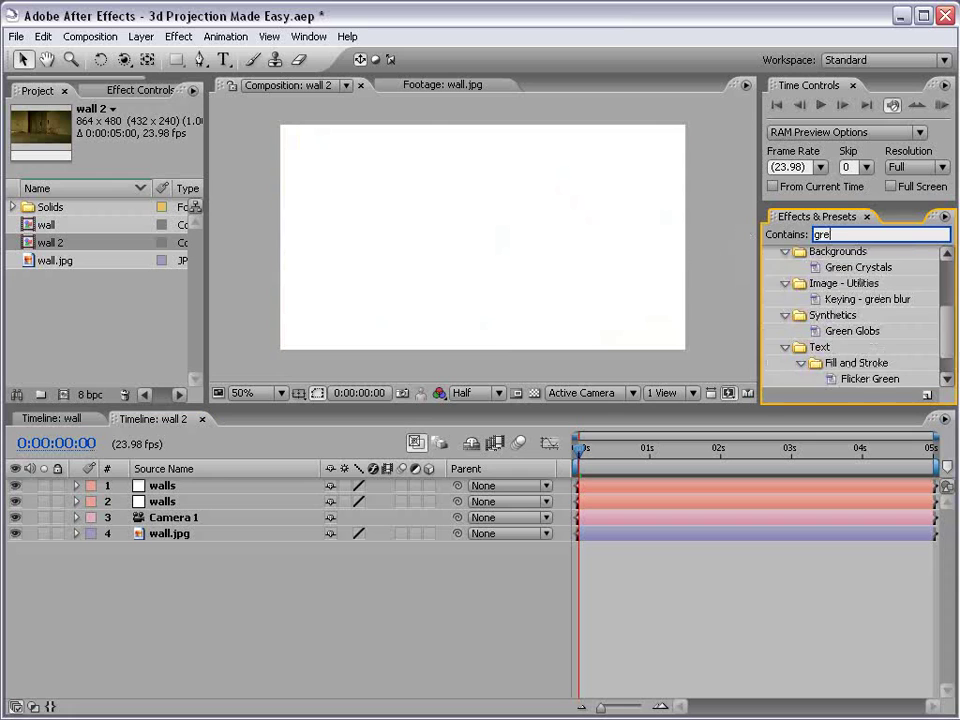
key("BackSpace")
type("id")
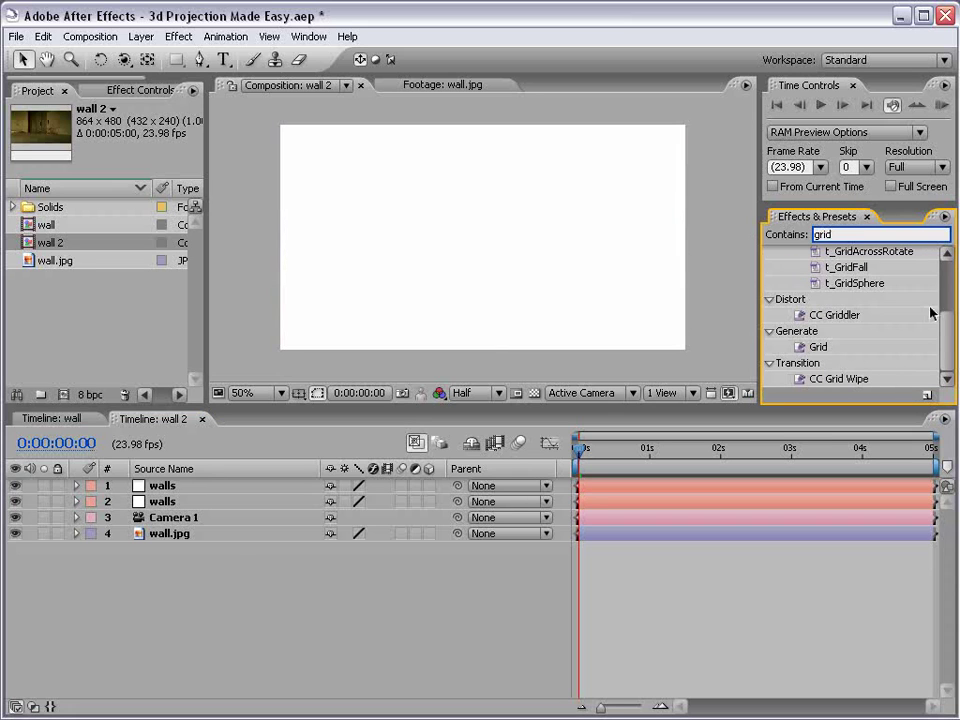
left_click_drag(818, 346, 440, 256)
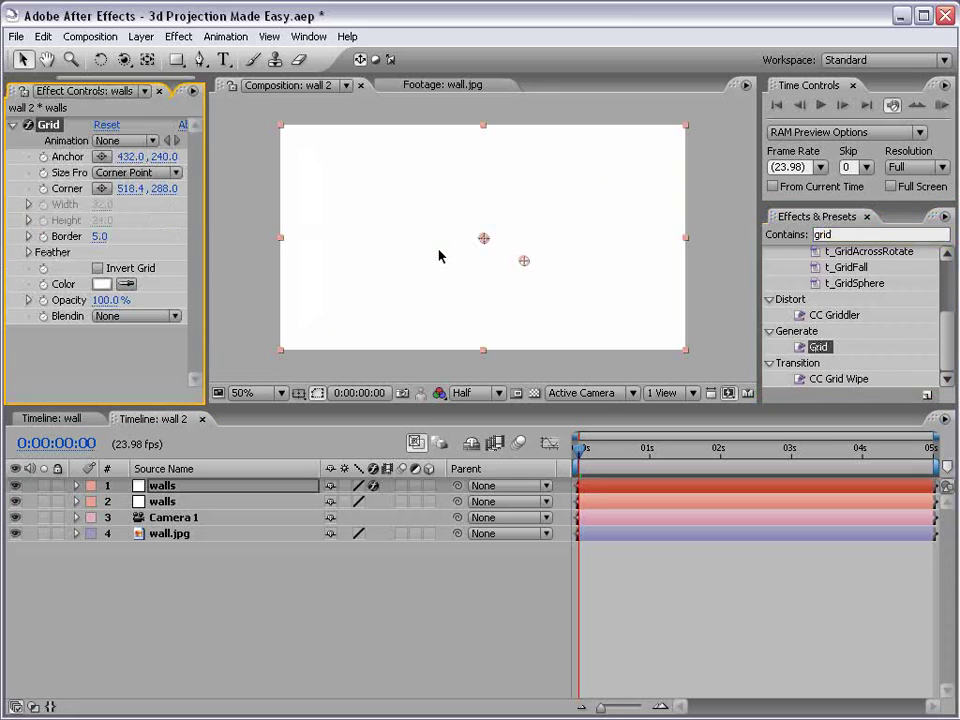
left_click(15, 501)
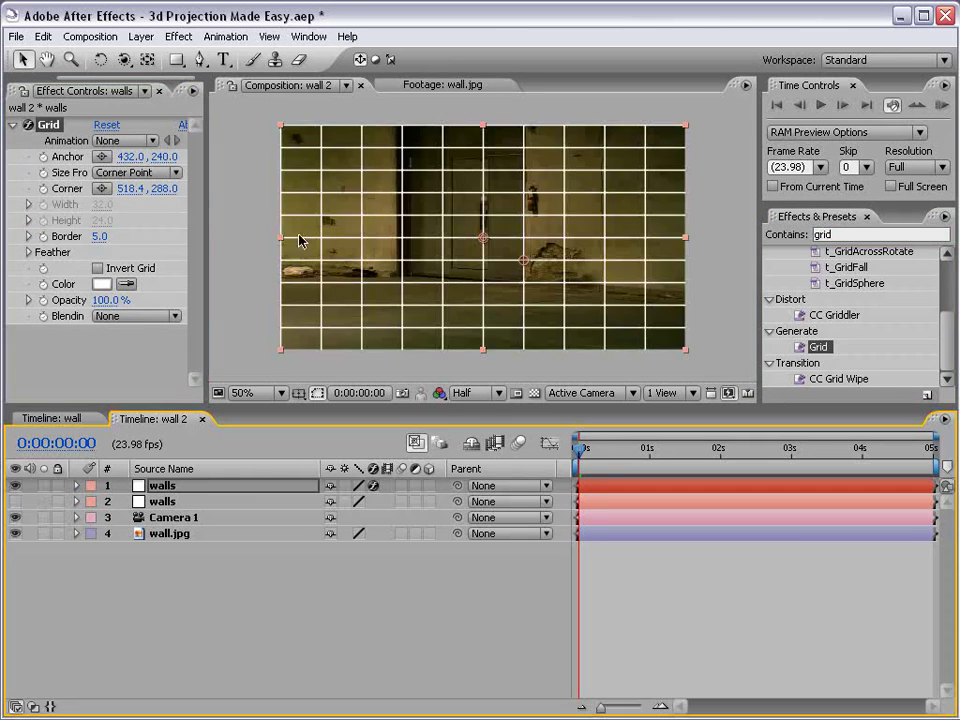
Set the grid Border to 3.0, Size From to Width Slider, and Width to 48.1
left_click(103, 238)
type("3")
key("Return")
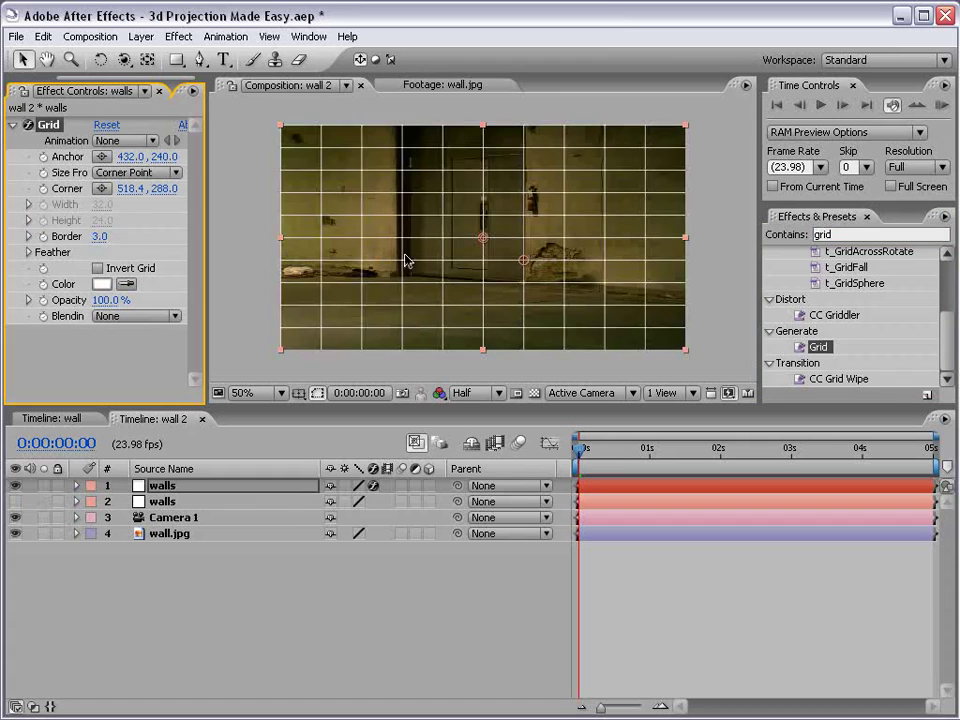
key("period")
left_click(135, 172)
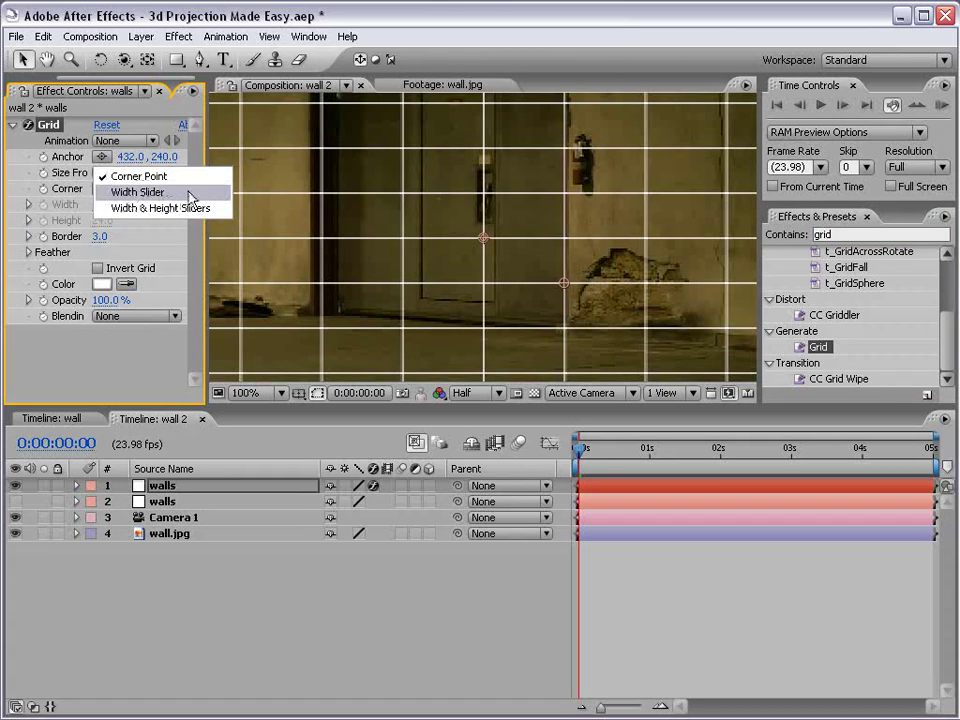
left_click(140, 192)
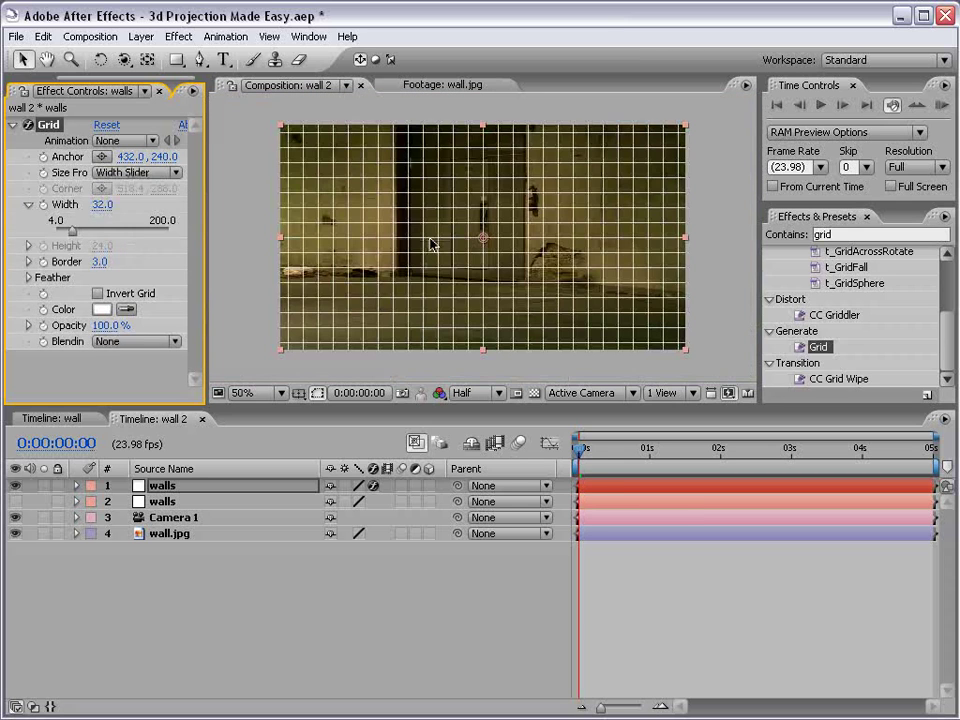
left_click_drag(72, 232, 82, 234)
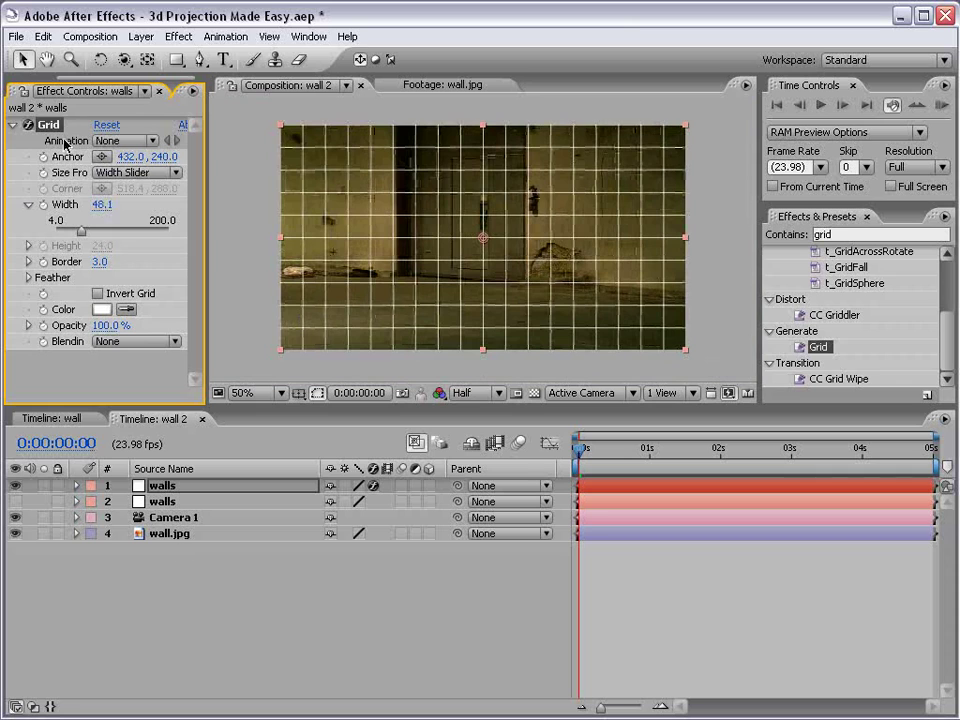
Show both walls layers and turn on their 3D Layer switches
left_click(107, 501)
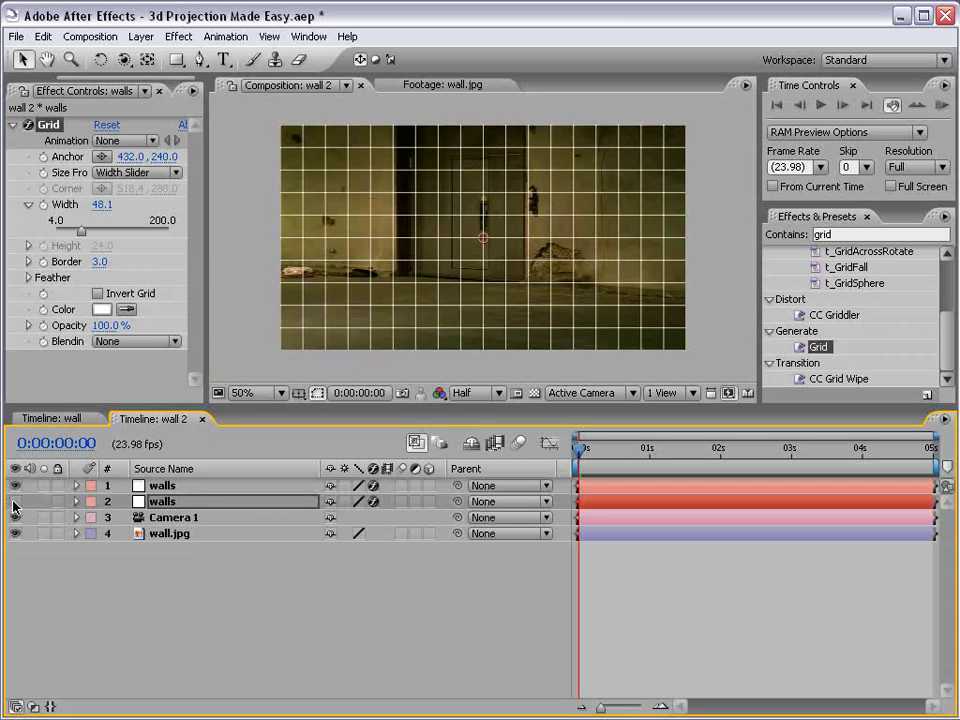
left_click(14, 501)
left_click(162, 486)
left_click(15, 486)
left_click(15, 486)
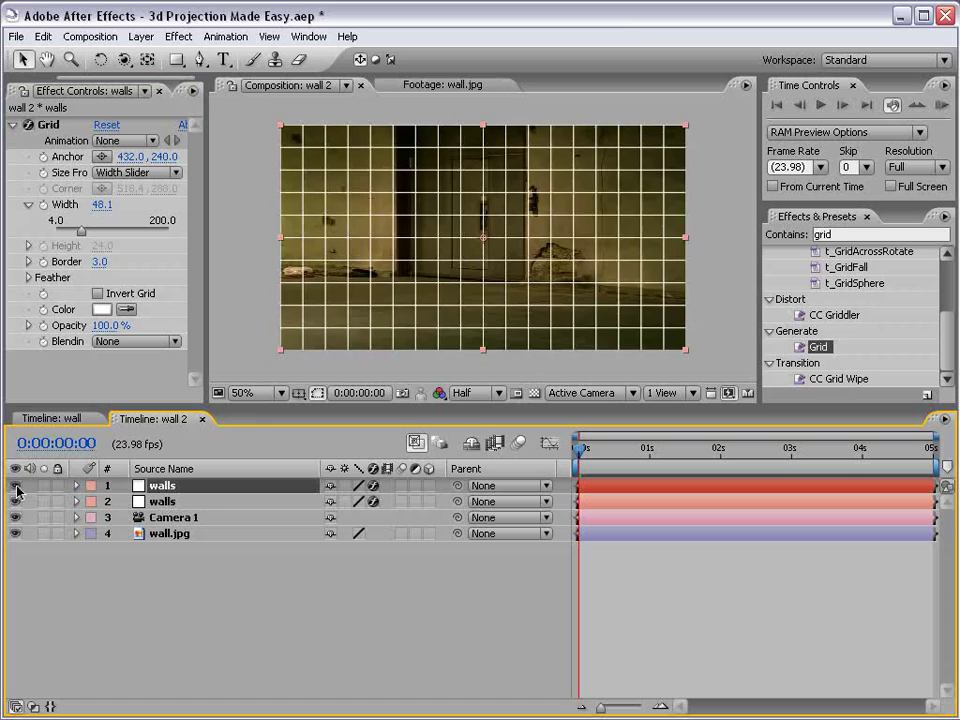
left_click(178, 502, "shift")
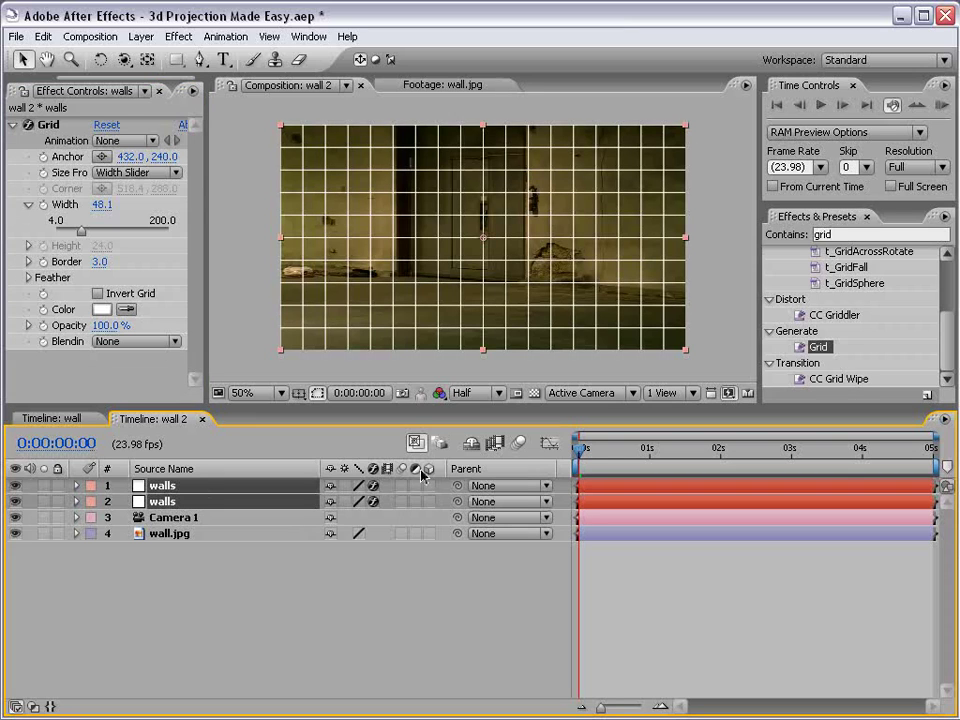
left_click(429, 501)
Rotate the second walls grid back into perspective, checking it with a test orbit
left_click(192, 501)
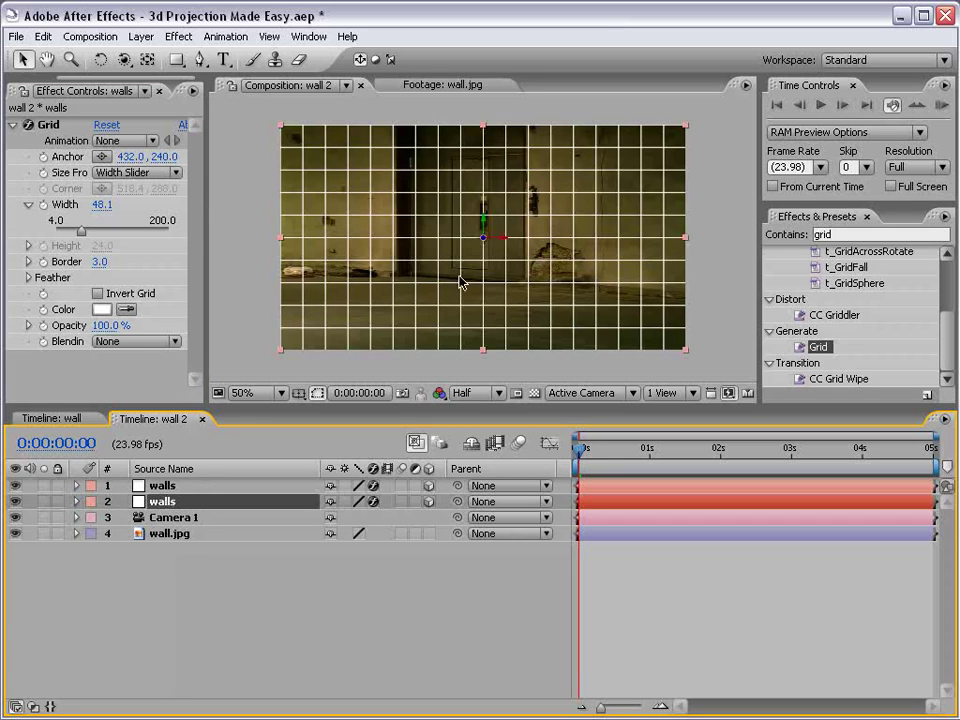
key("period")
left_click(100, 59)
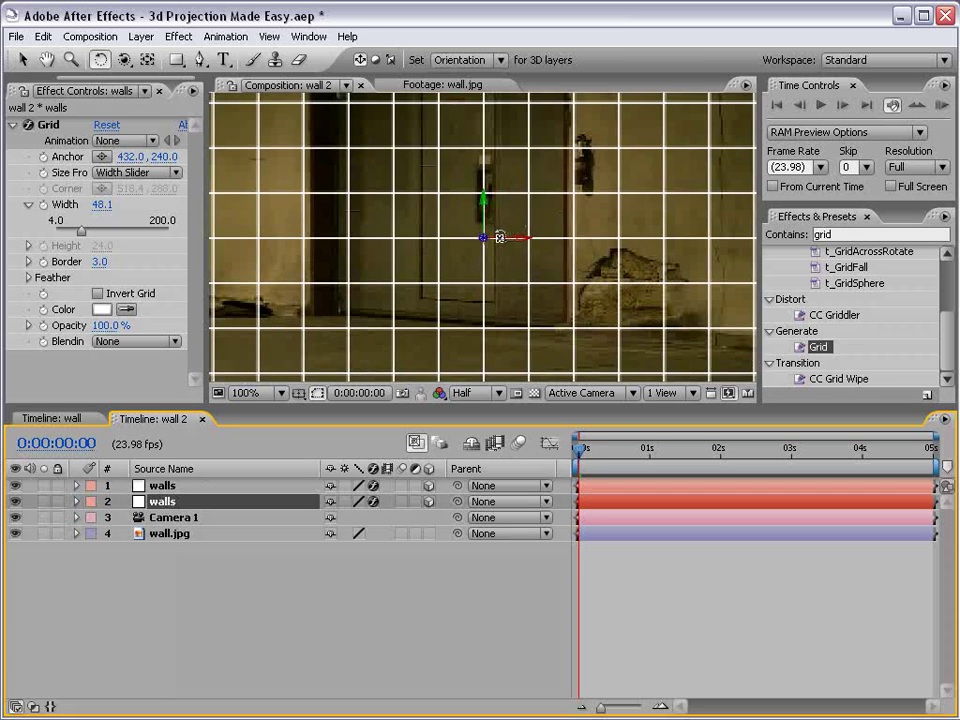
left_click_drag(499, 237, 499, 164)
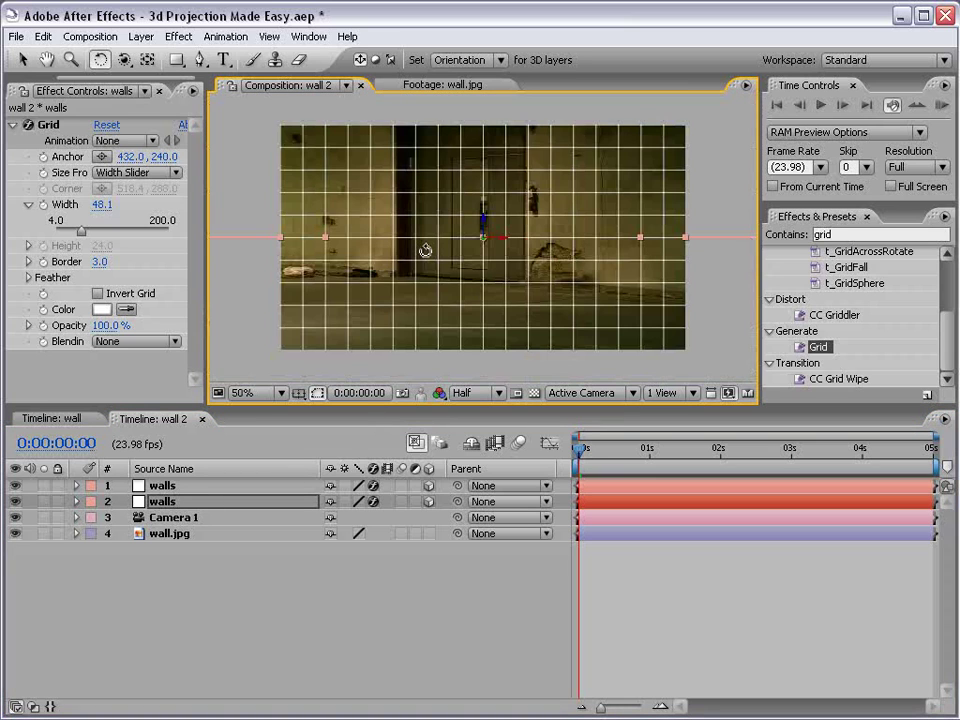
key("comma")
key("comma")
key("c")
left_click_drag(521, 216, 484, 258)
key("ctrl+z")
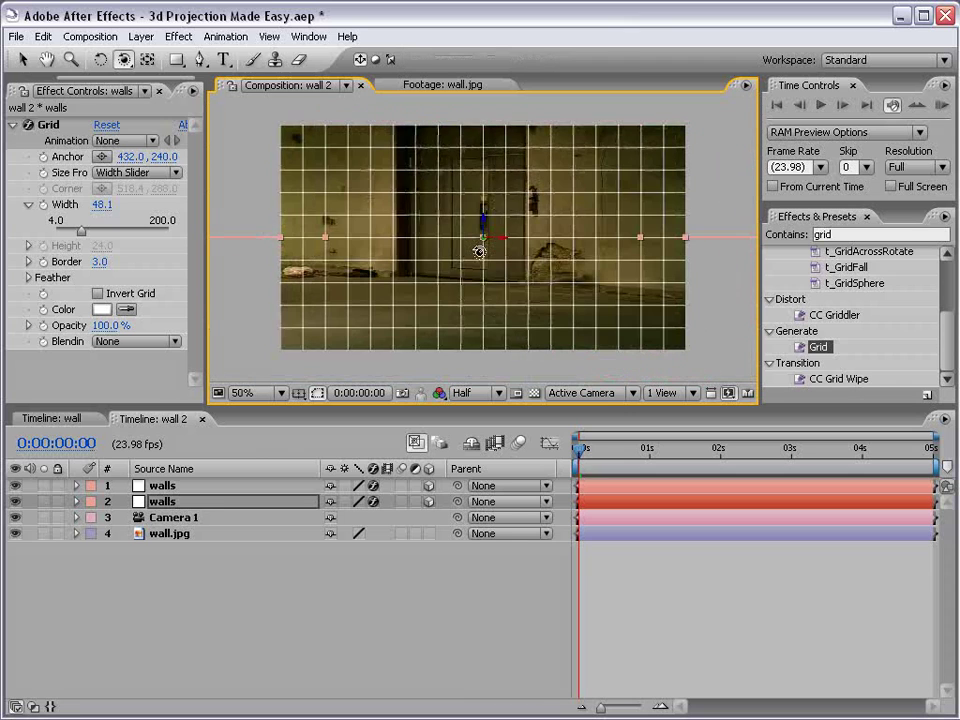
Raise the top walls grid upward to stand as the back wall
left_click(160, 490)
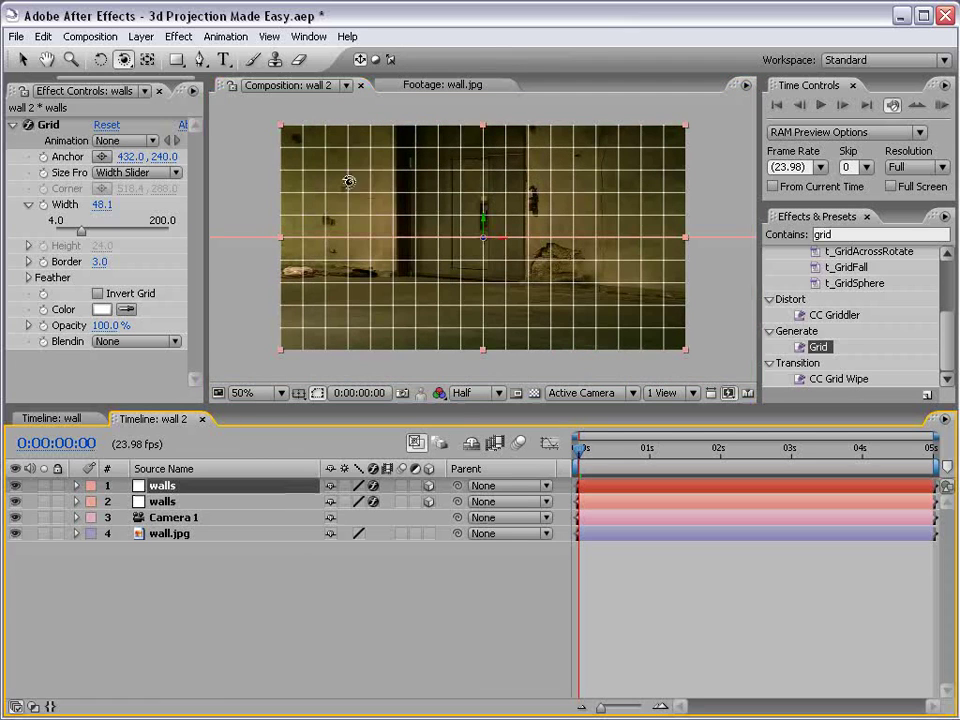
key("v")
left_click_drag(488, 222, 497, 118)
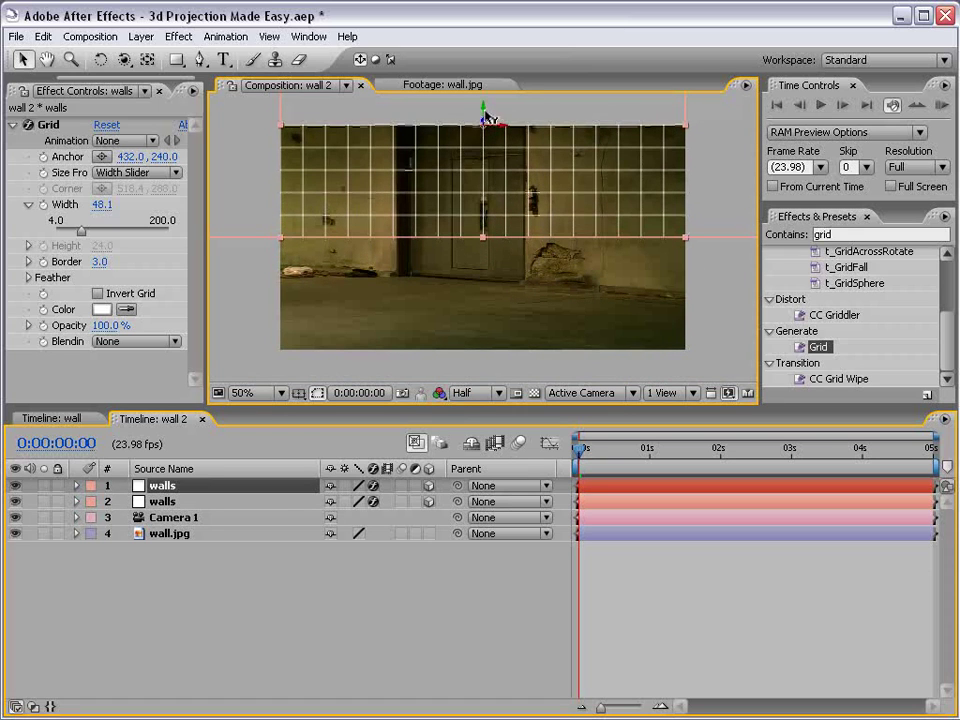
key("c")
left_click_drag(551, 189, 489, 211)
key("ctrl+z")
Move the second walls grid down into place as the floor
key("v")
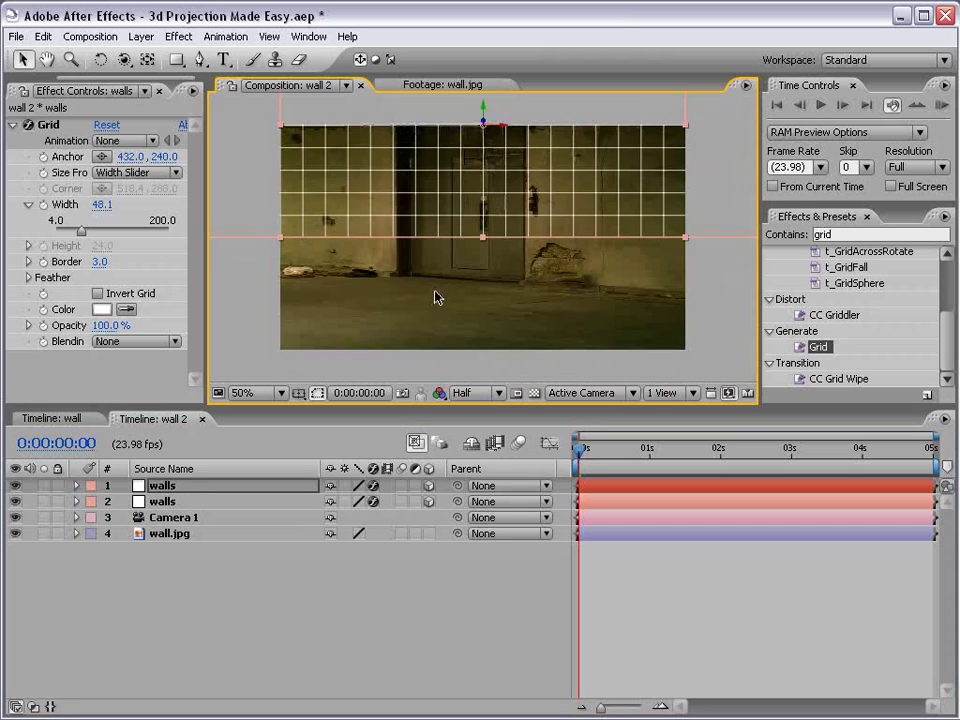
left_click(182, 502)
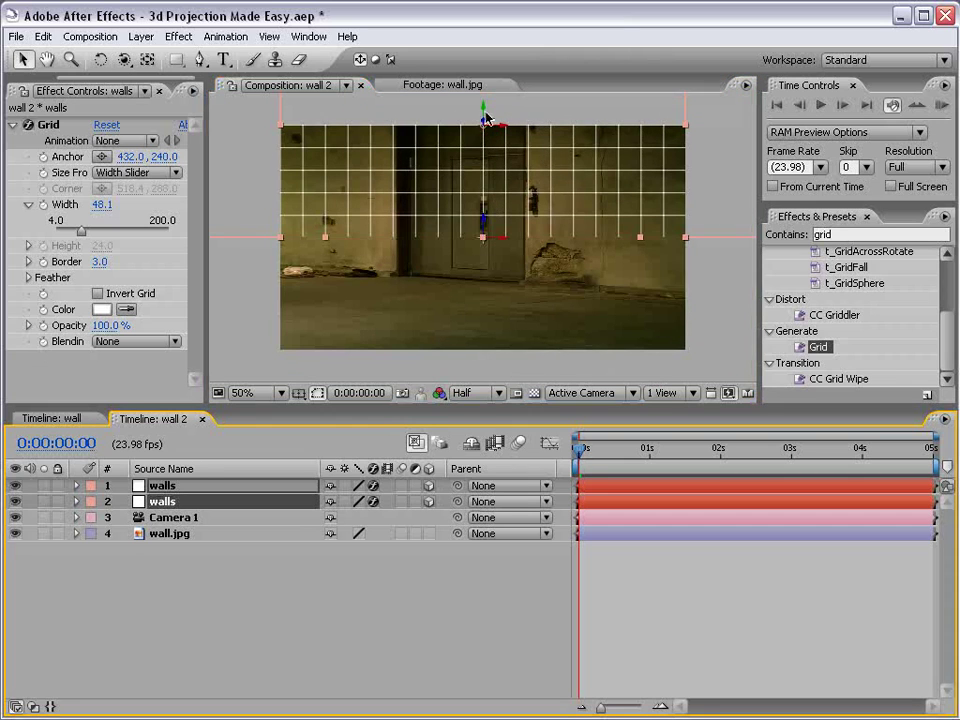
left_click_drag(483, 115, 476, 197)
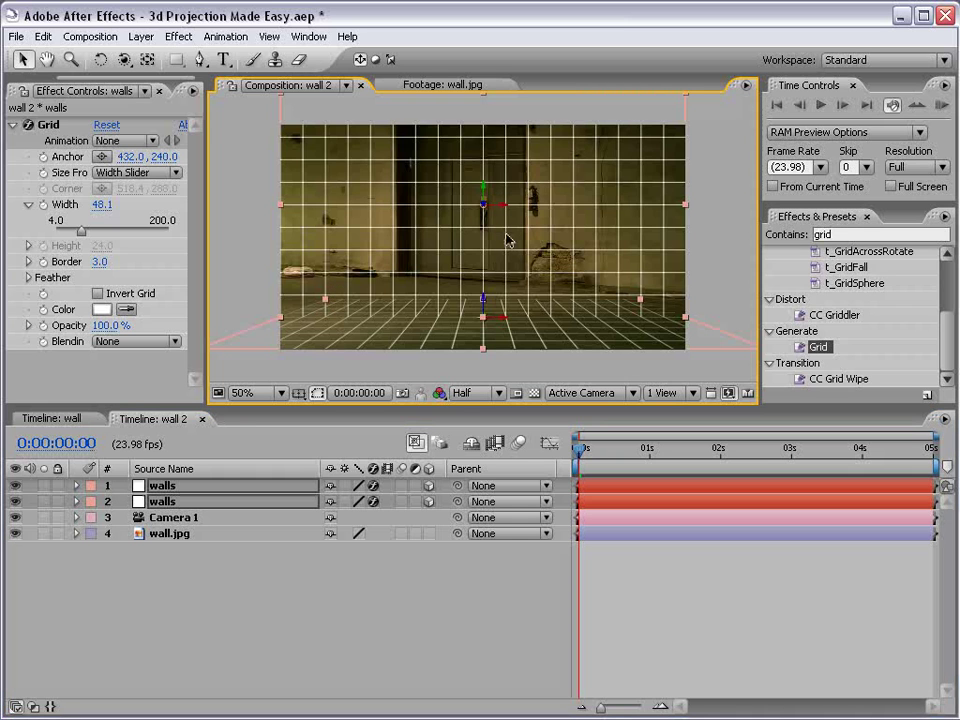
Orbit and pan the camera to inspect the wall and floor grids, then reset the view
key("c")
left_click_drag(545, 265, 497, 268)
key("c")
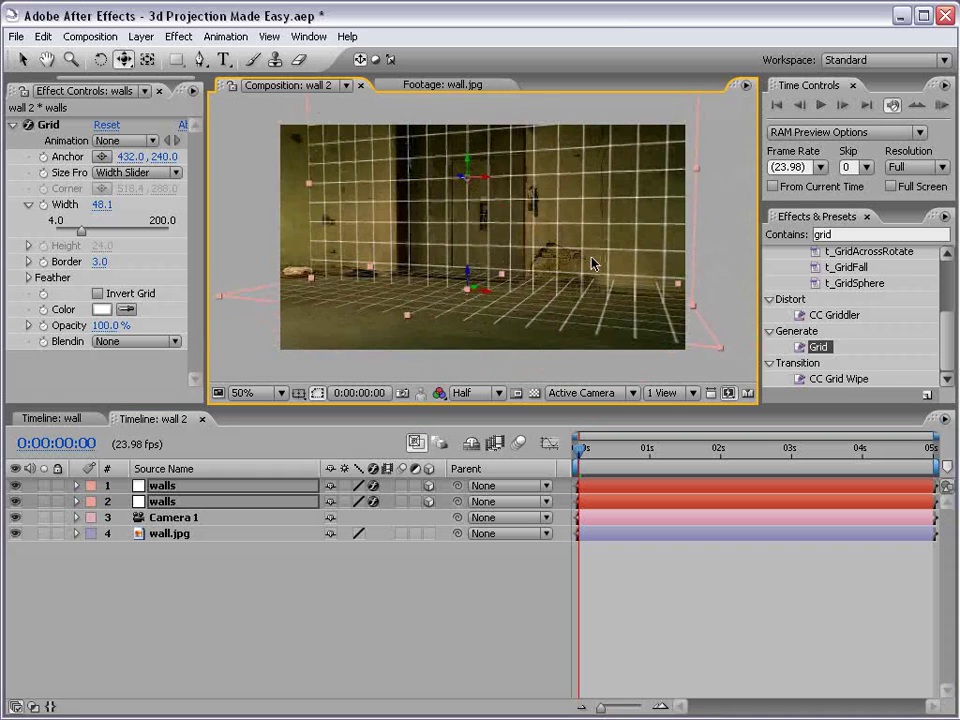
key("ctrl+z")
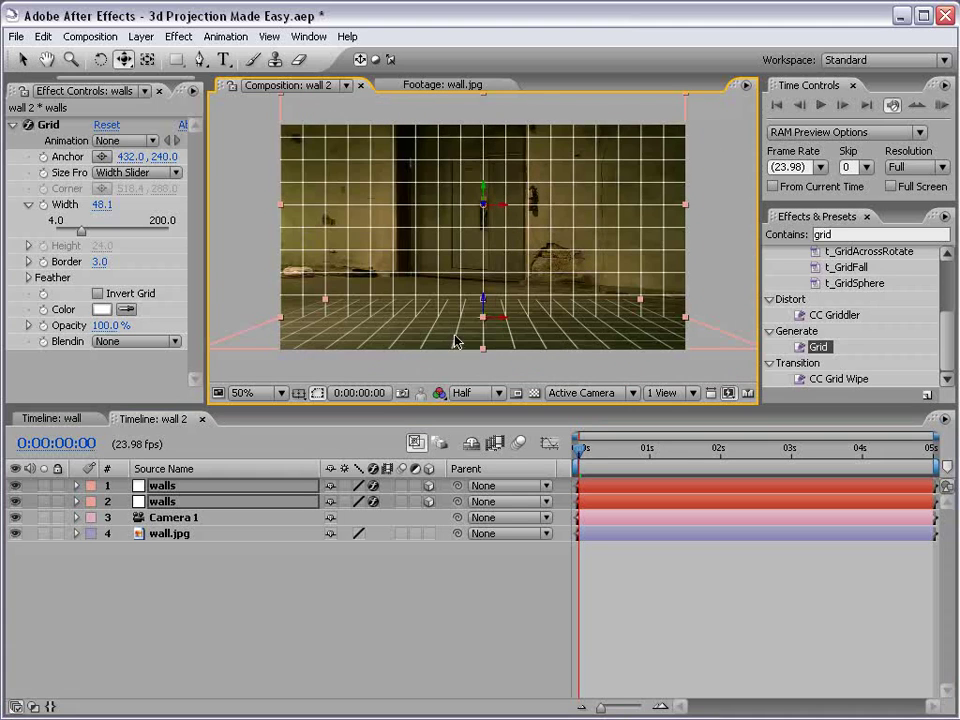
Slide the floor grid down and forward to meet the wall, then recentre the viewer
key("v")
left_click(271, 338)
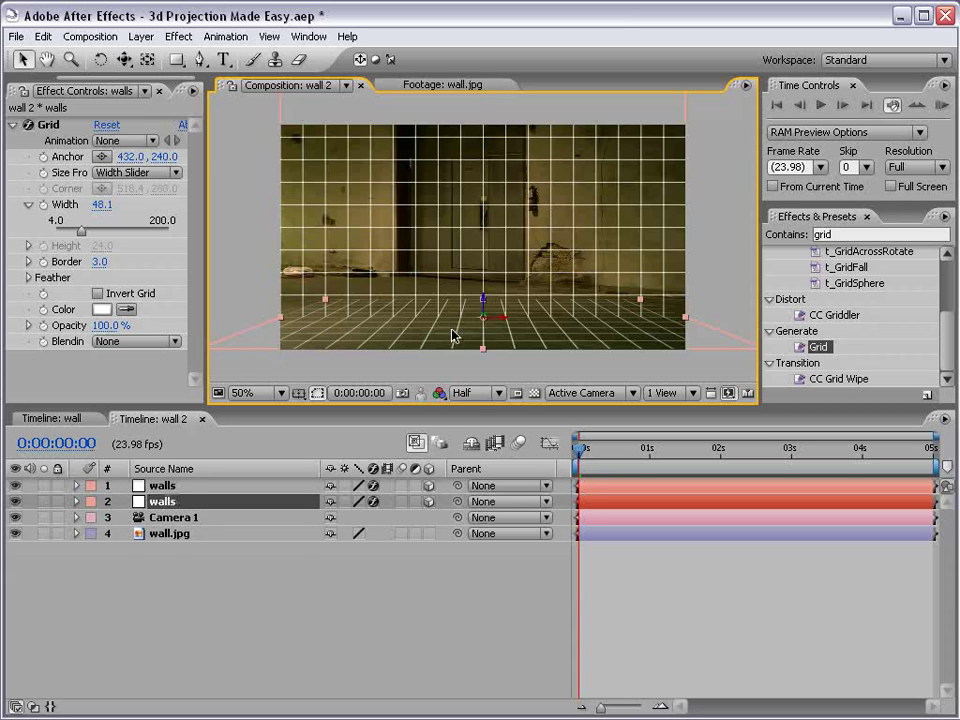
scroll(484, 322, "up", 2)
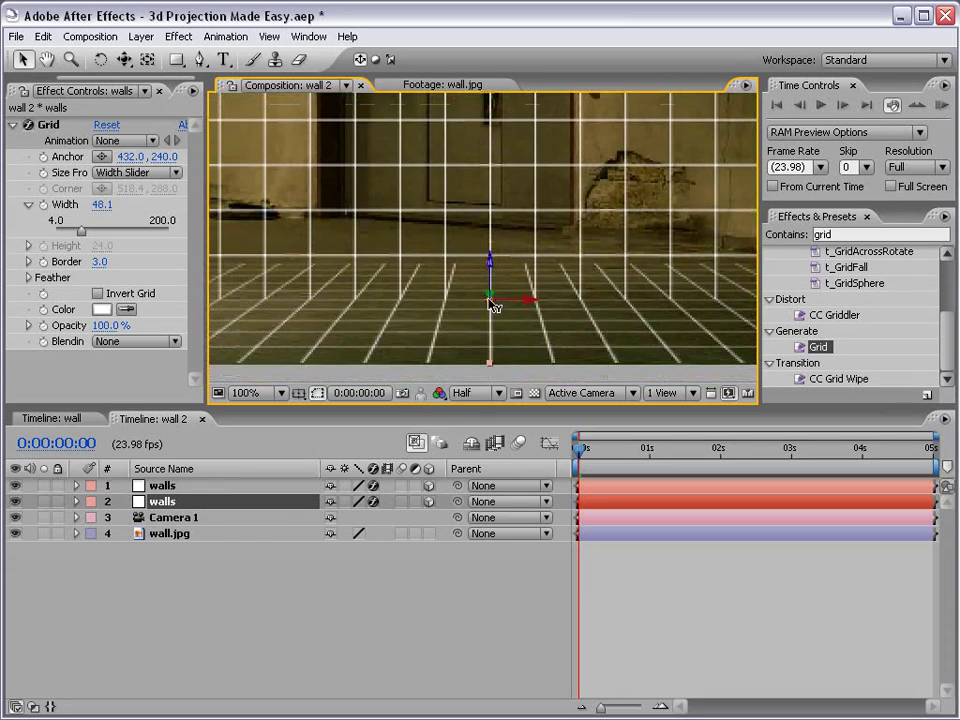
scroll(490, 300, "down", 2)
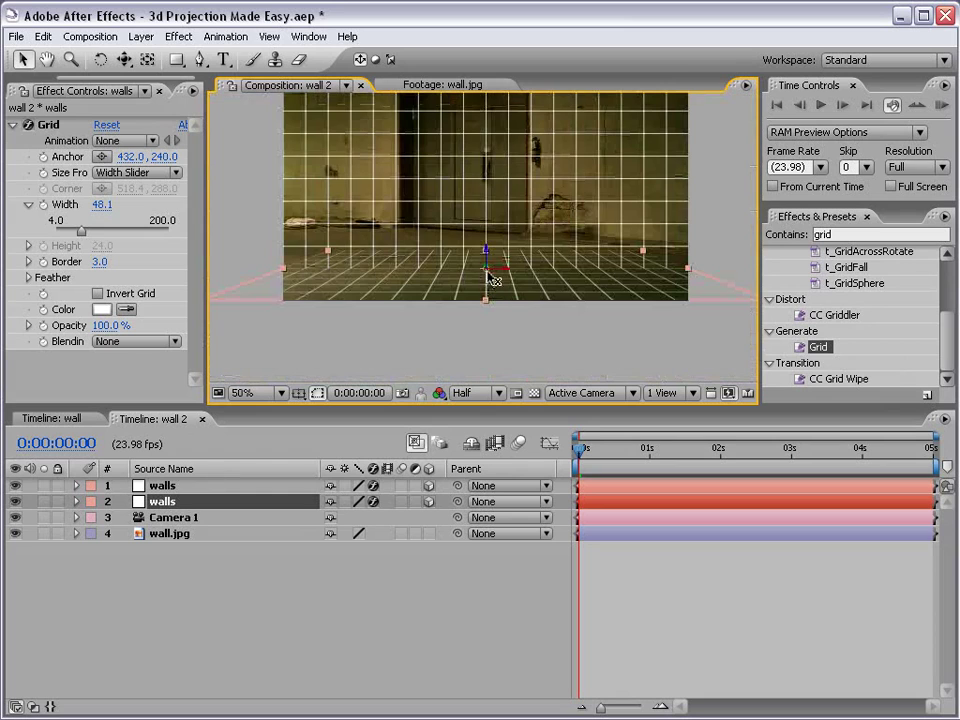
left_click_drag(488, 270, 441, 382)
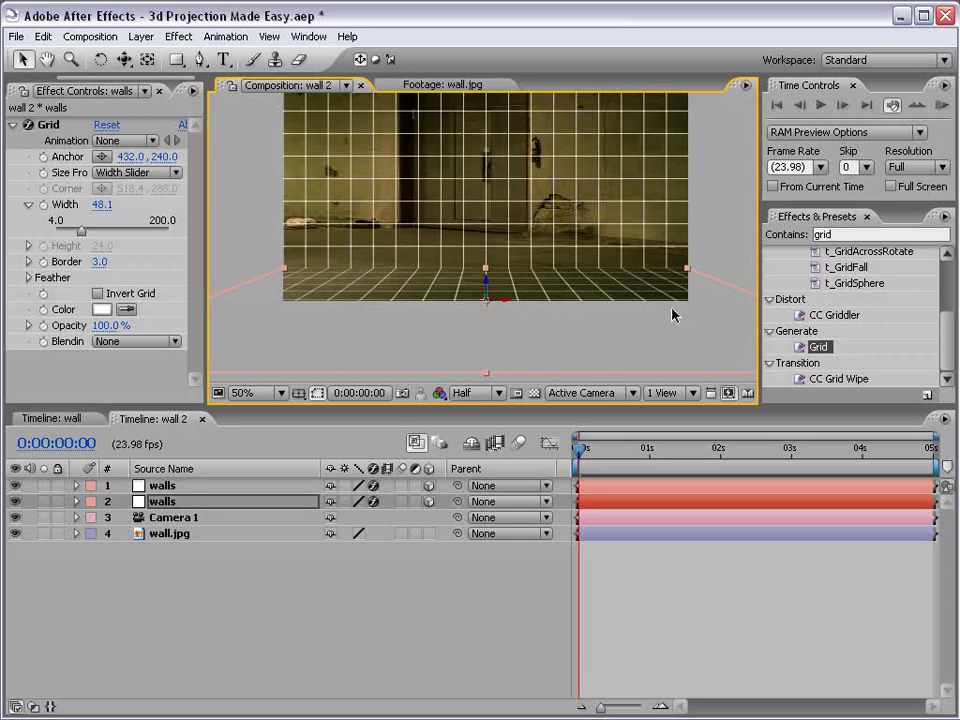
key("h")
left_click_drag(452, 165, 519, 227)
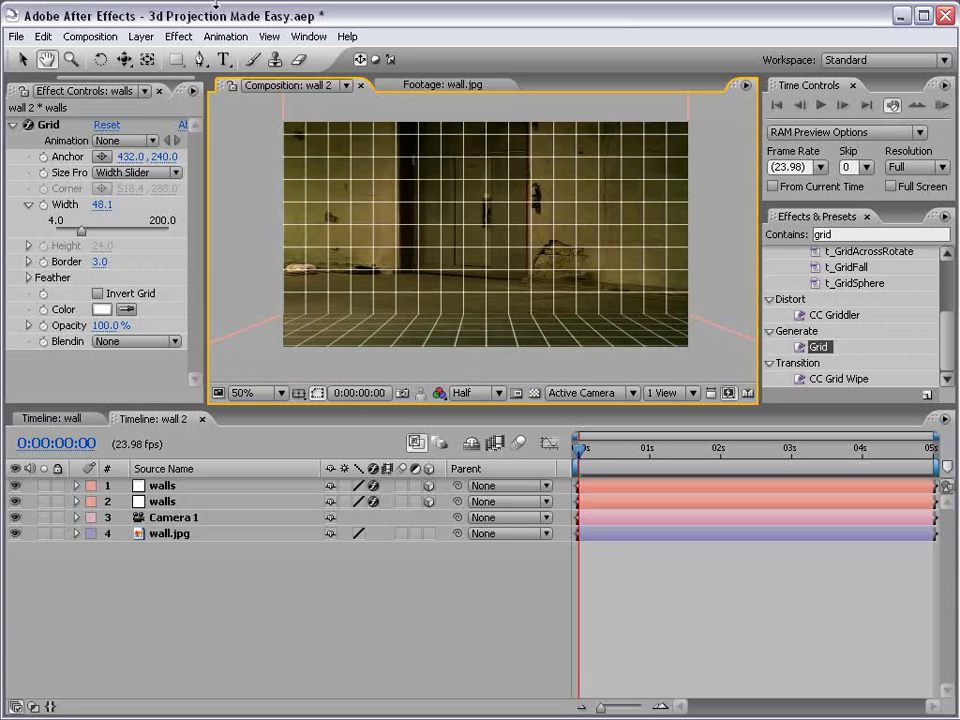
Create Light 1 as a Point light with the default settings
left_click(141, 36)
mouse_move(300, 56)
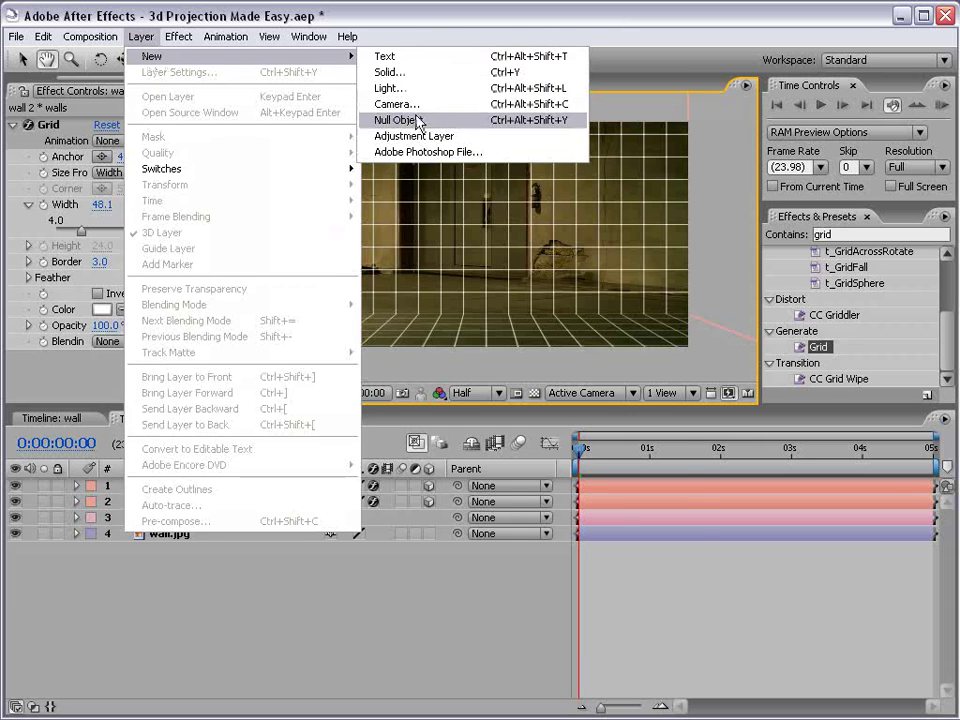
left_click(392, 88)
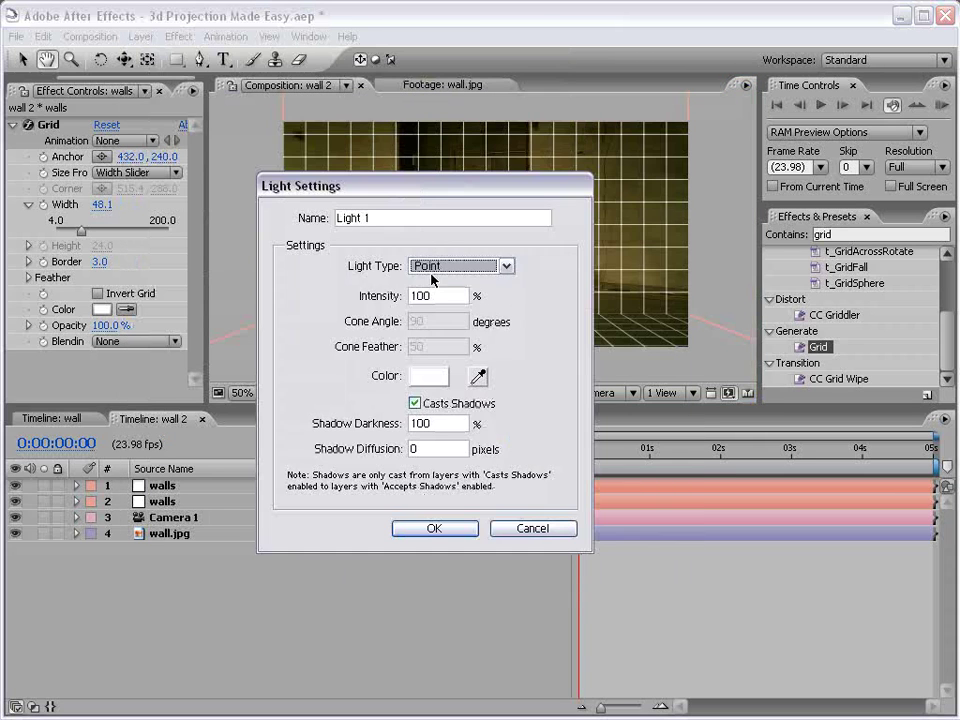
left_click(430, 266)
left_click(427, 268)
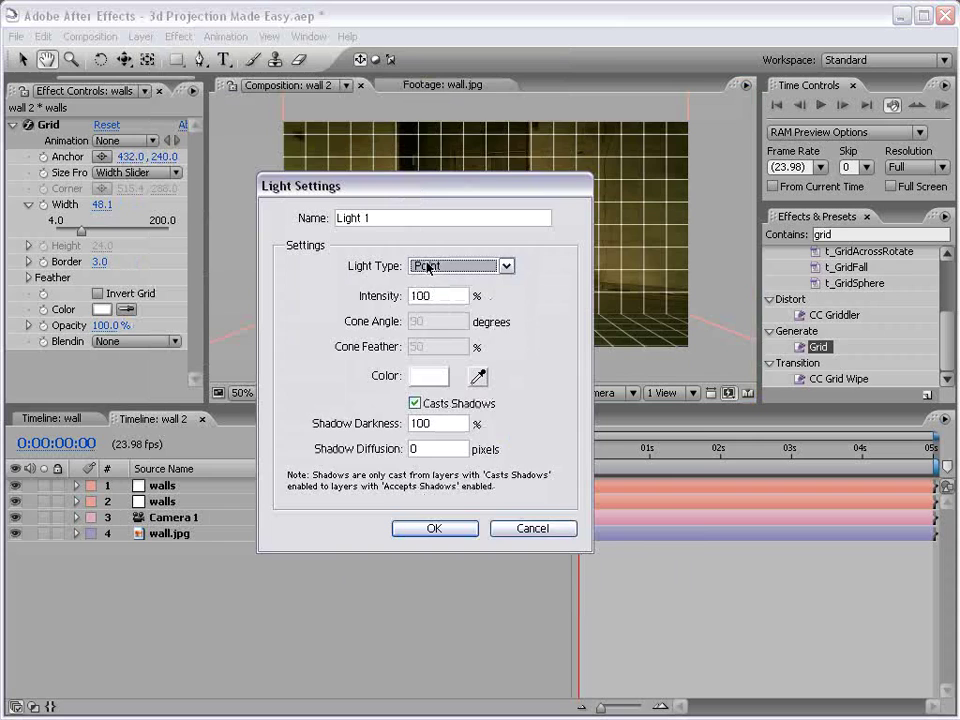
left_click(432, 268)
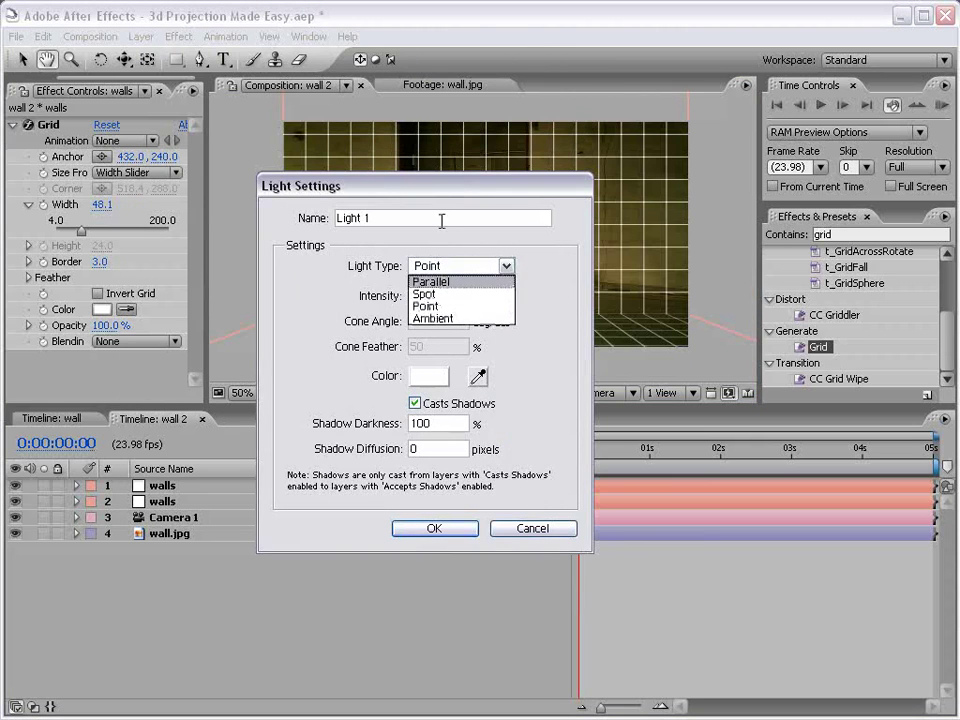
left_click(461, 189)
left_click_drag(461, 189, 450, 185)
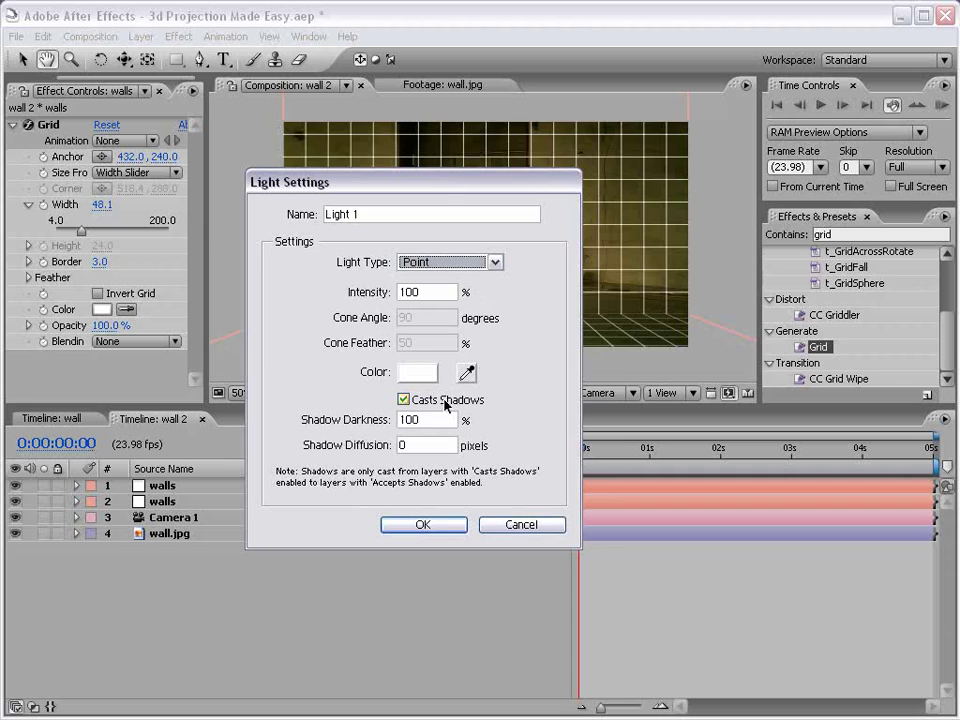
left_click_drag(424, 421, 378, 427)
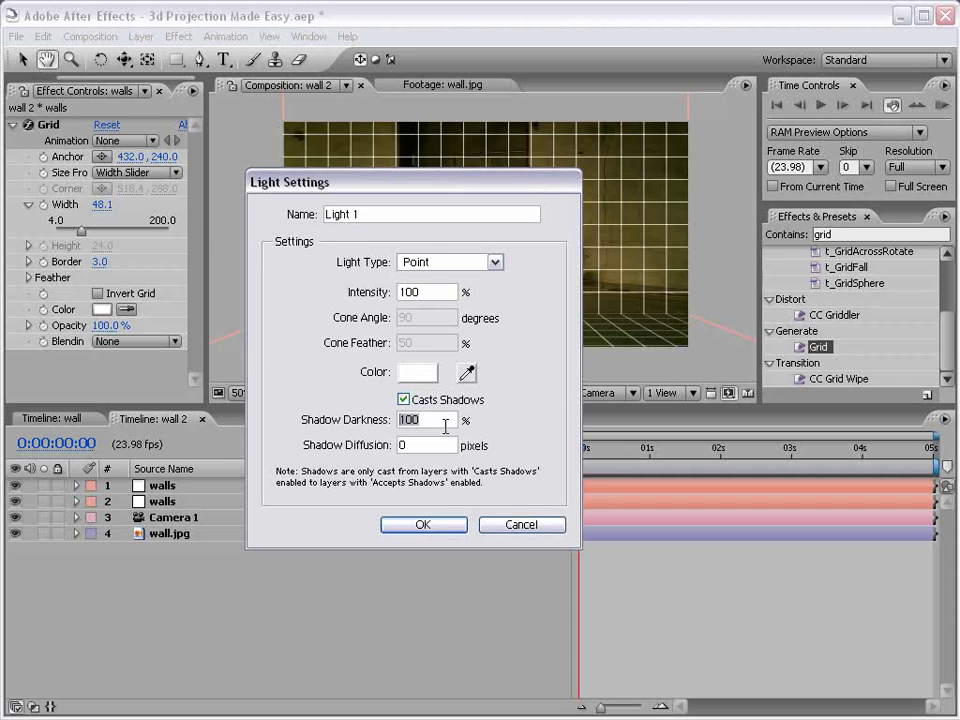
left_click(424, 527)
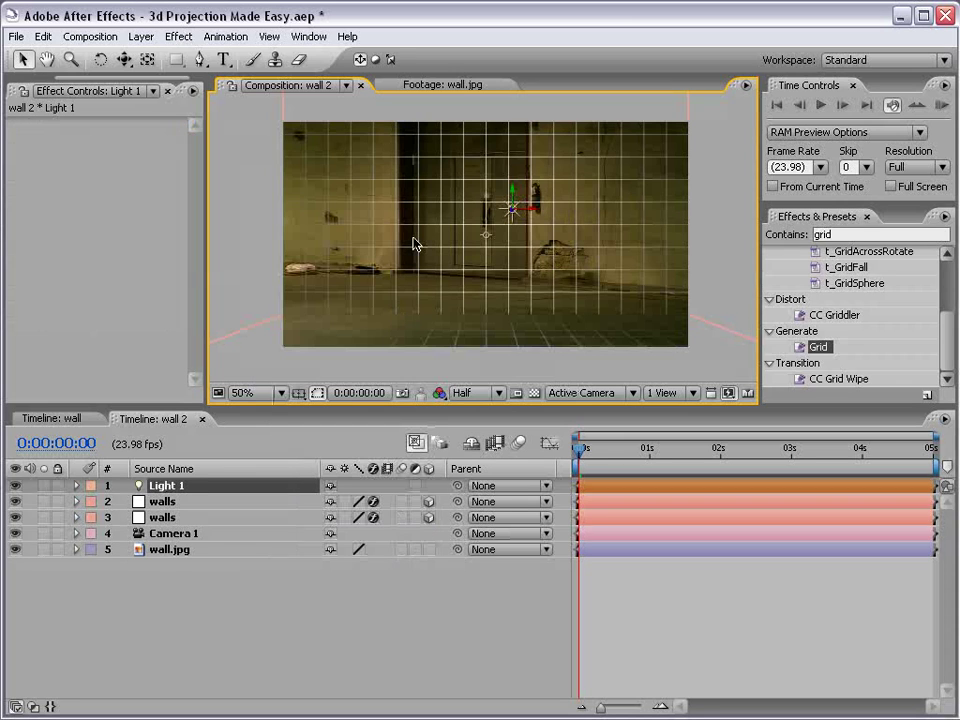
key("c")
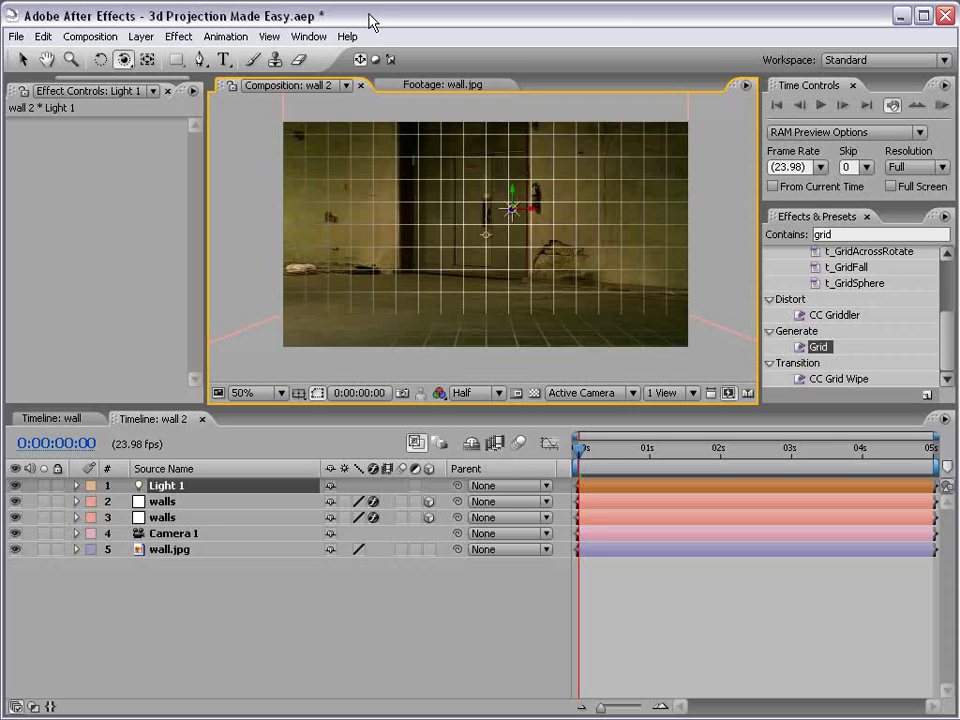
left_click(211, 577)
left_click(181, 487)
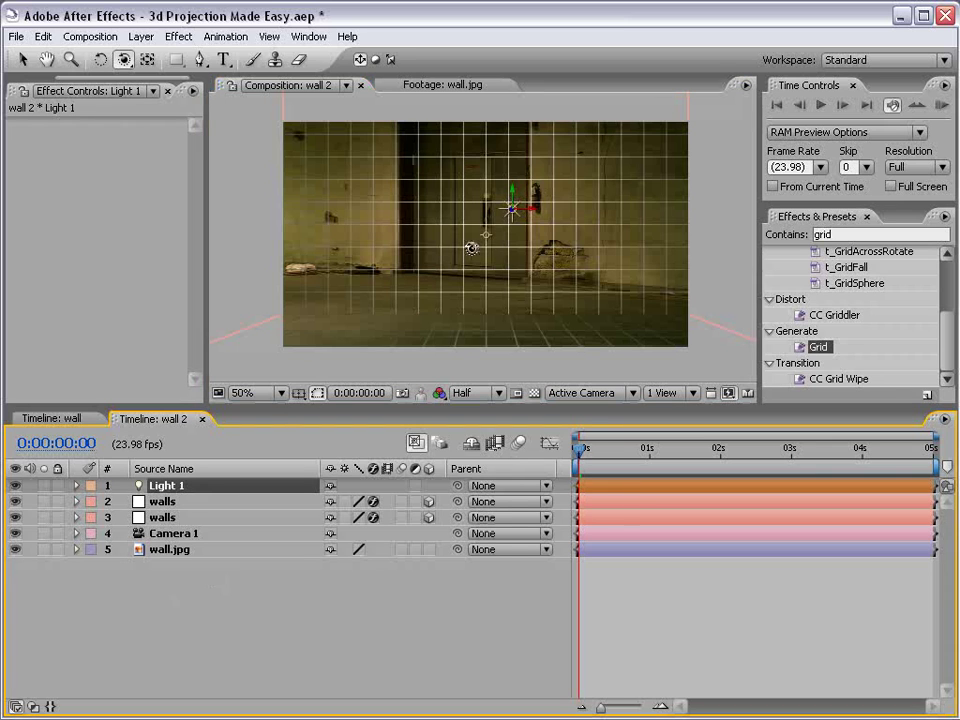
left_click_drag(534, 251, 516, 289)
key("ctrl+z")
key("v")
left_click(314, 626)
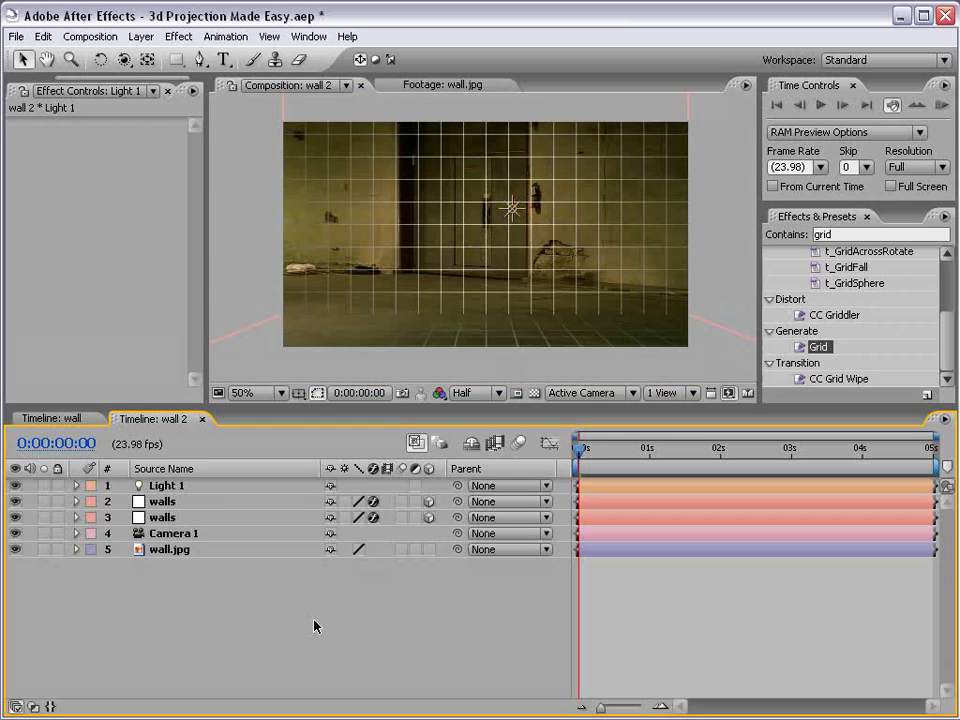
left_click(181, 550)
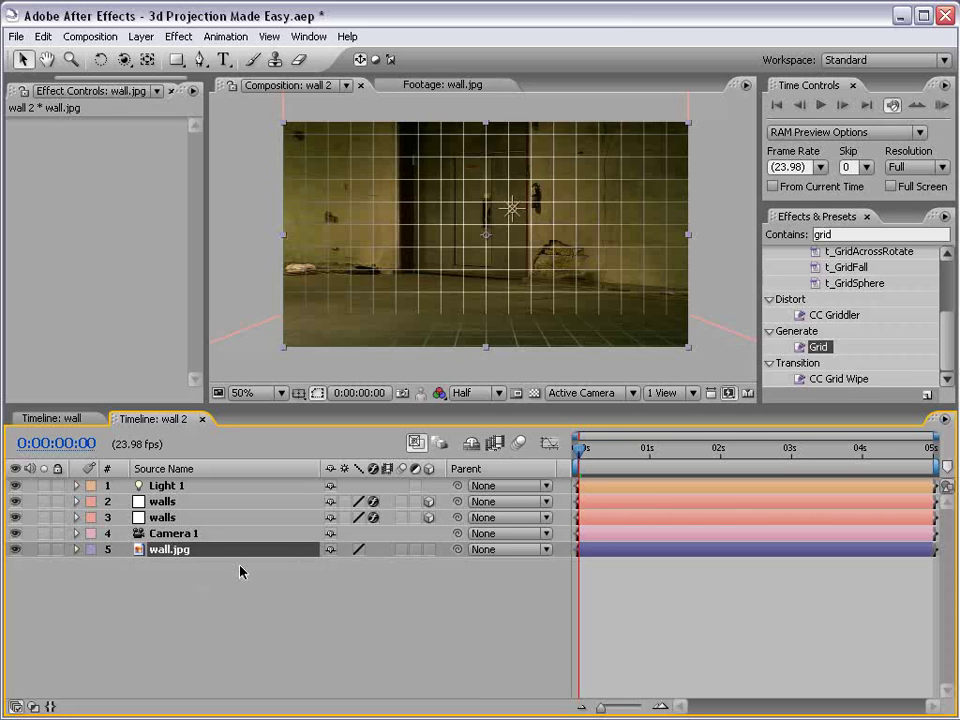
key("c")
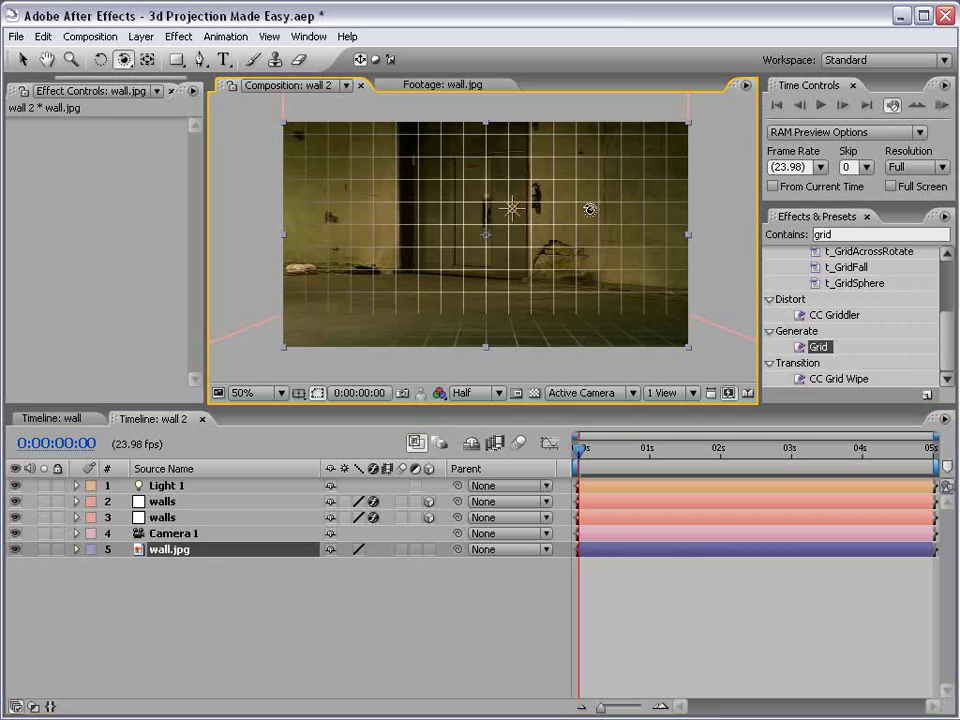
left_click_drag(606, 208, 483, 238)
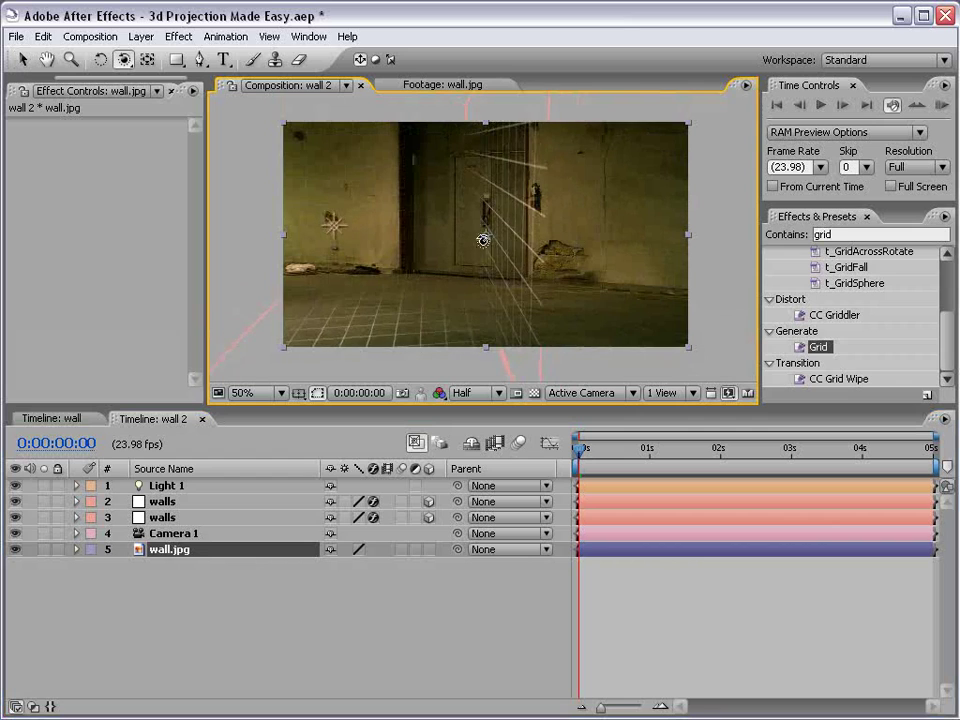
key("ctrl+z")
left_click(163, 563)
left_click(161, 552)
Duplicate the wall.jpg layer and rename the copy on layer 6 'Reference'
left_click(43, 37)
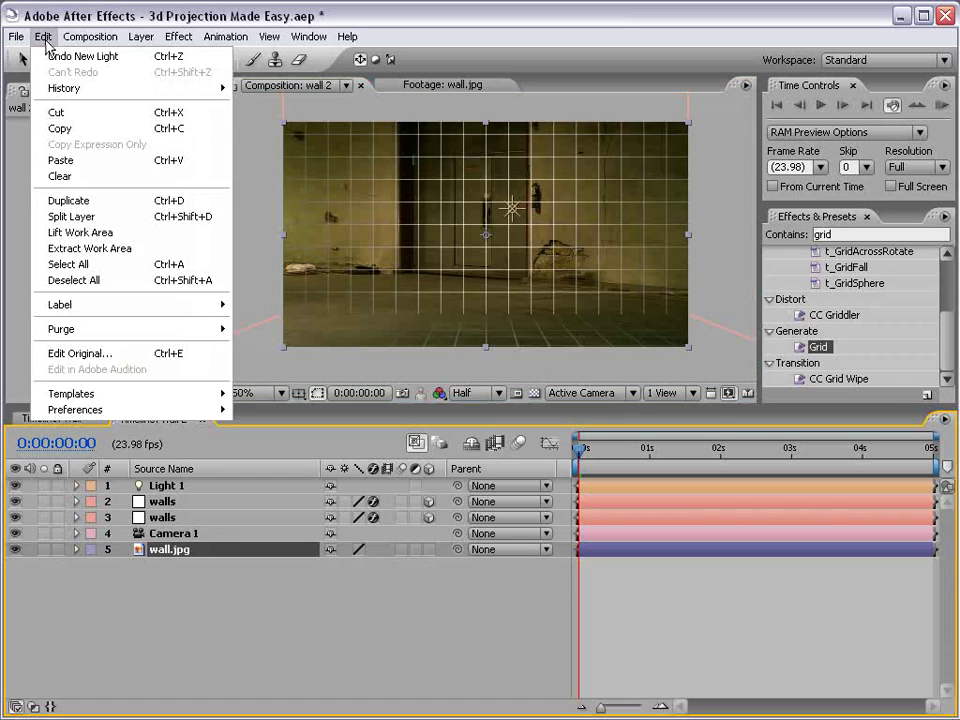
left_click(118, 202)
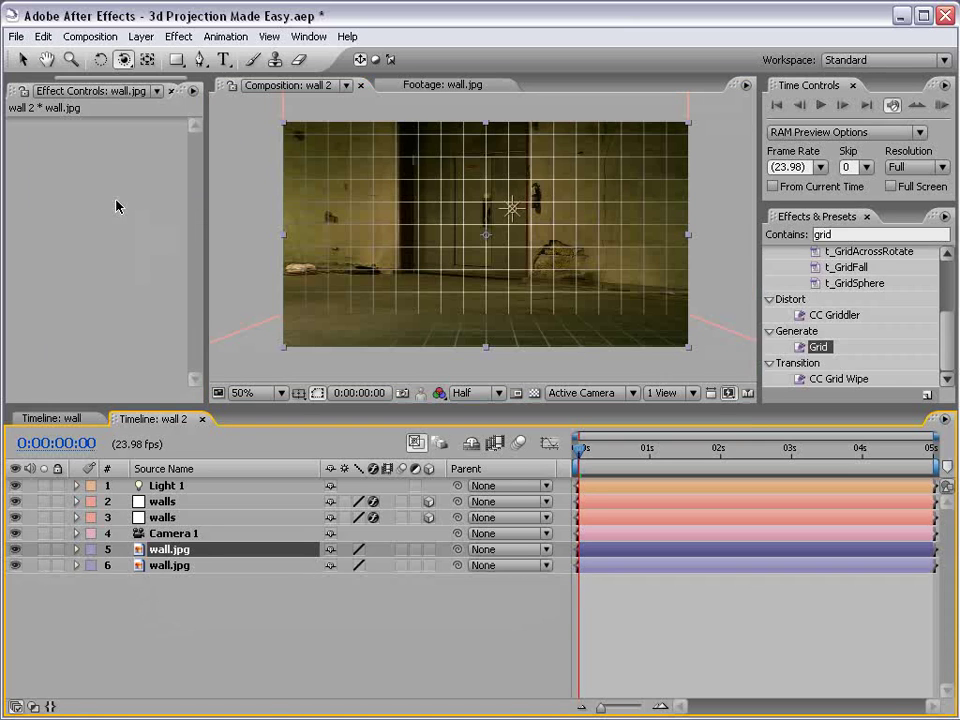
left_click(73, 598)
left_click(165, 566)
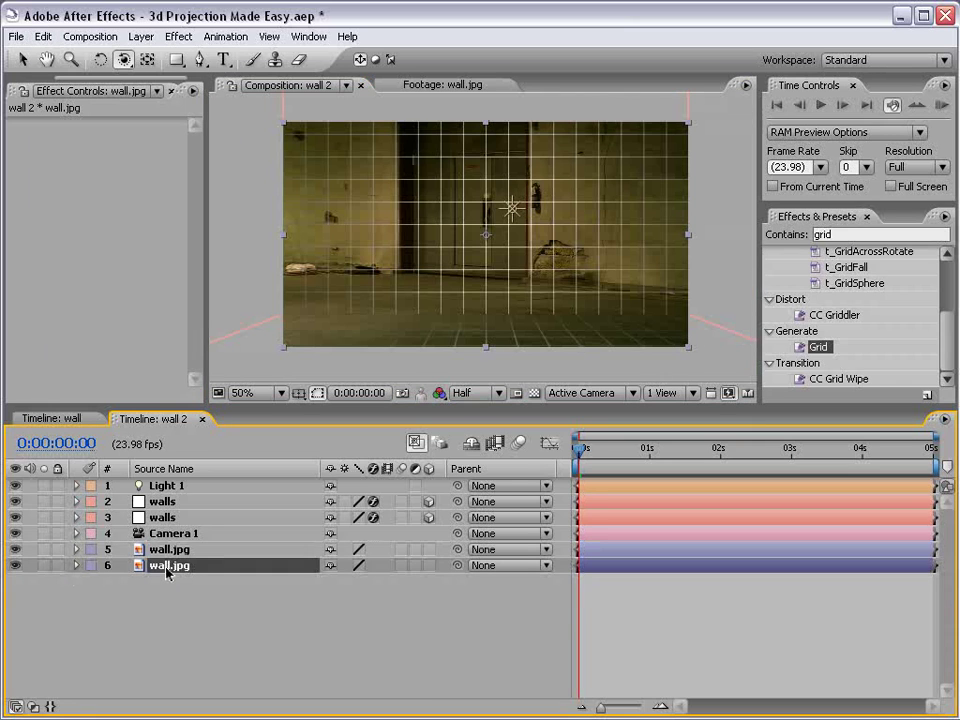
key("Return")
type("Reference")
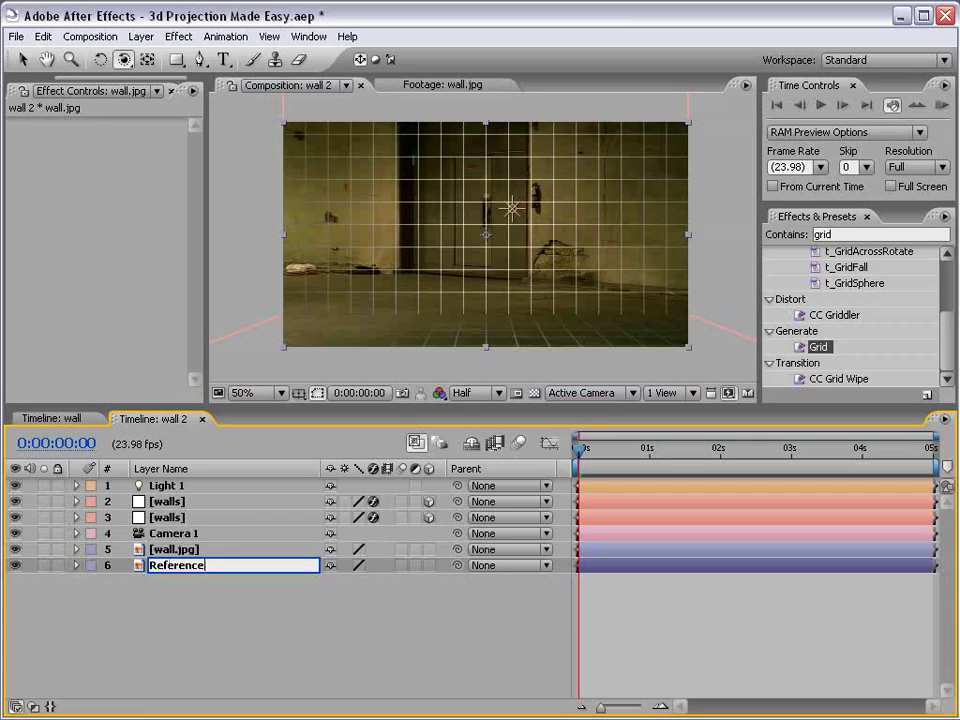
left_click(154, 619)
Rename layer 5 wall.jpg to 'Projected'
left_click(178, 552)
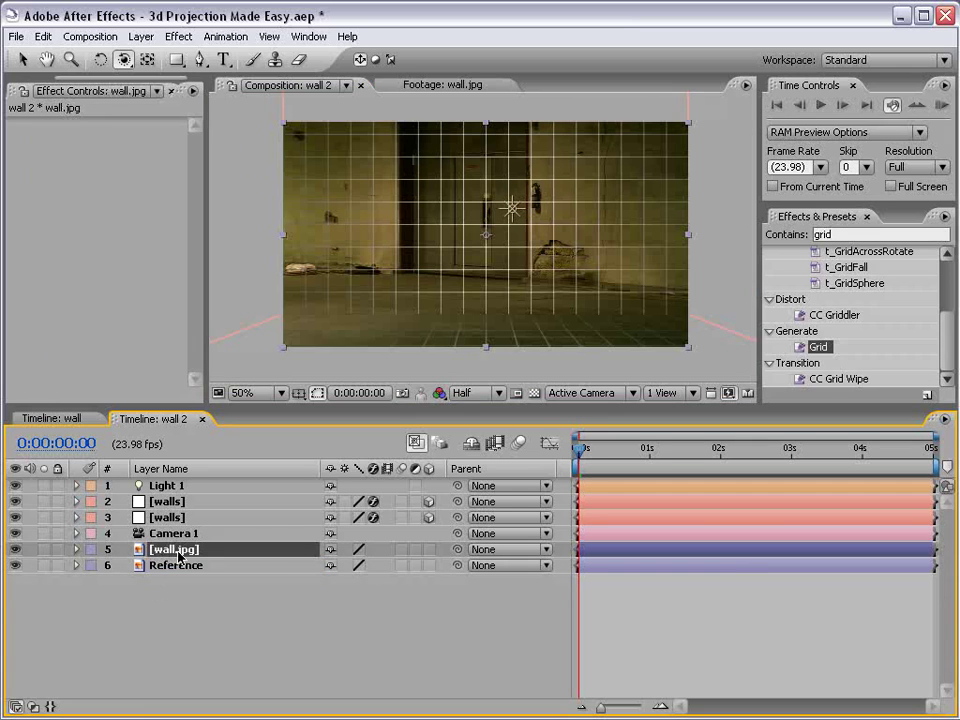
key("Return")
type("Pro")
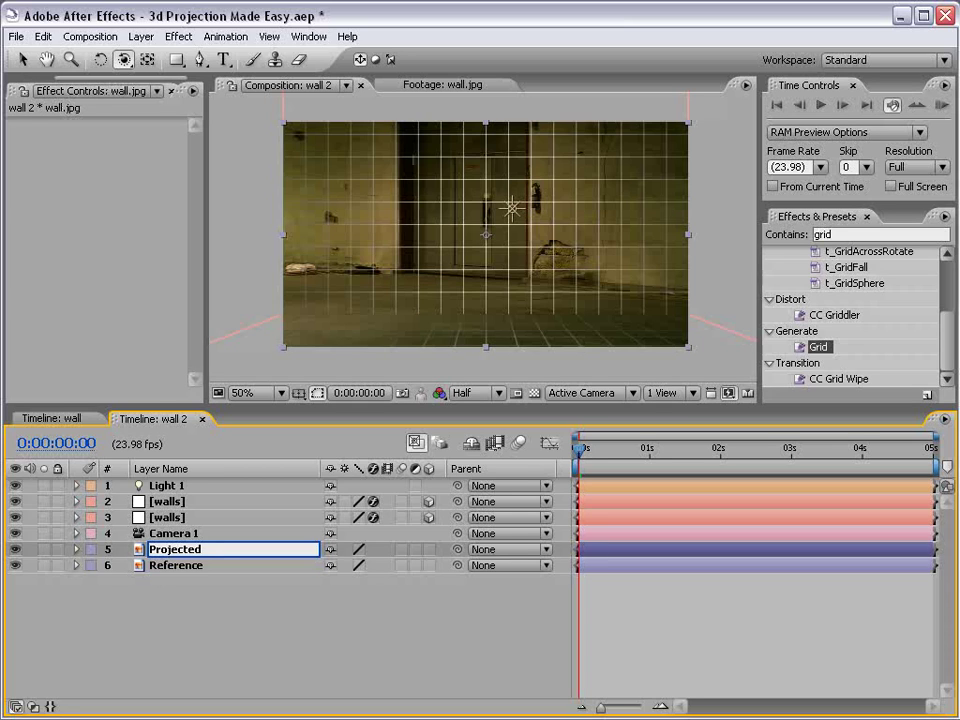
type("jected")
key("Return")
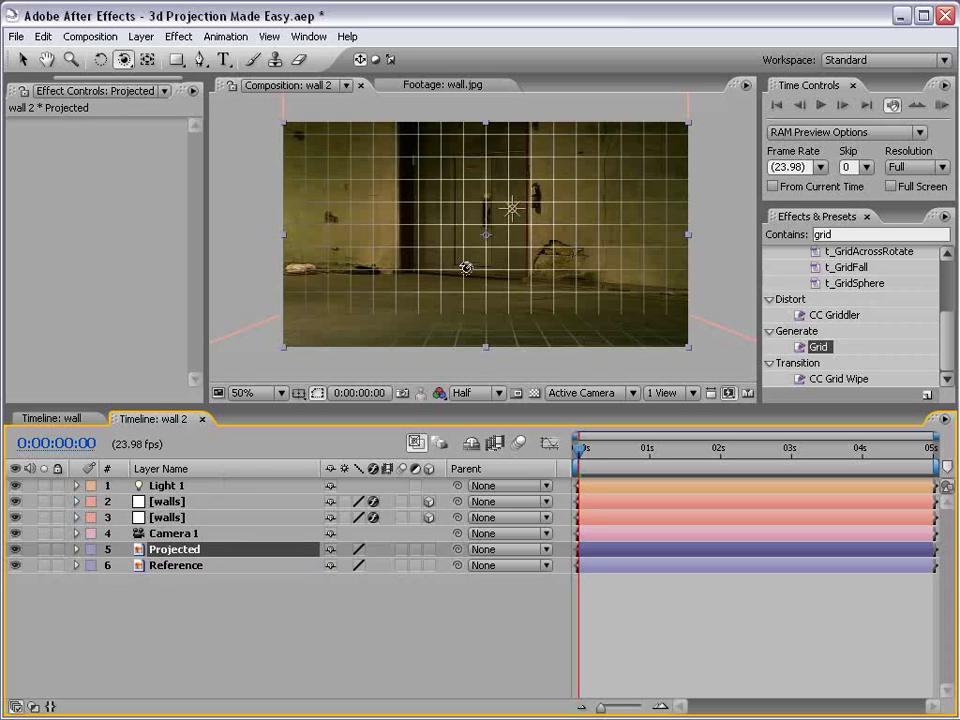
Make the Projected layer 3D and scale it down to 38%
left_click(429, 549)
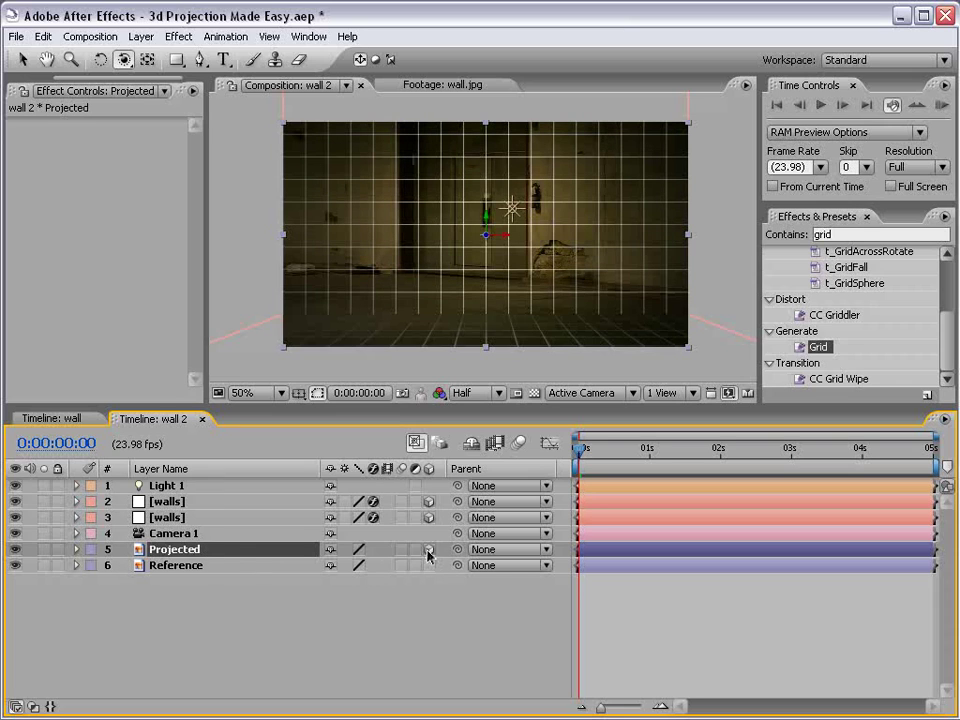
key("s")
left_click_drag(390, 570, 326, 566)
Show Position for Camera 1, Projected and Light 1, then select the camera's Position
left_click(160, 534)
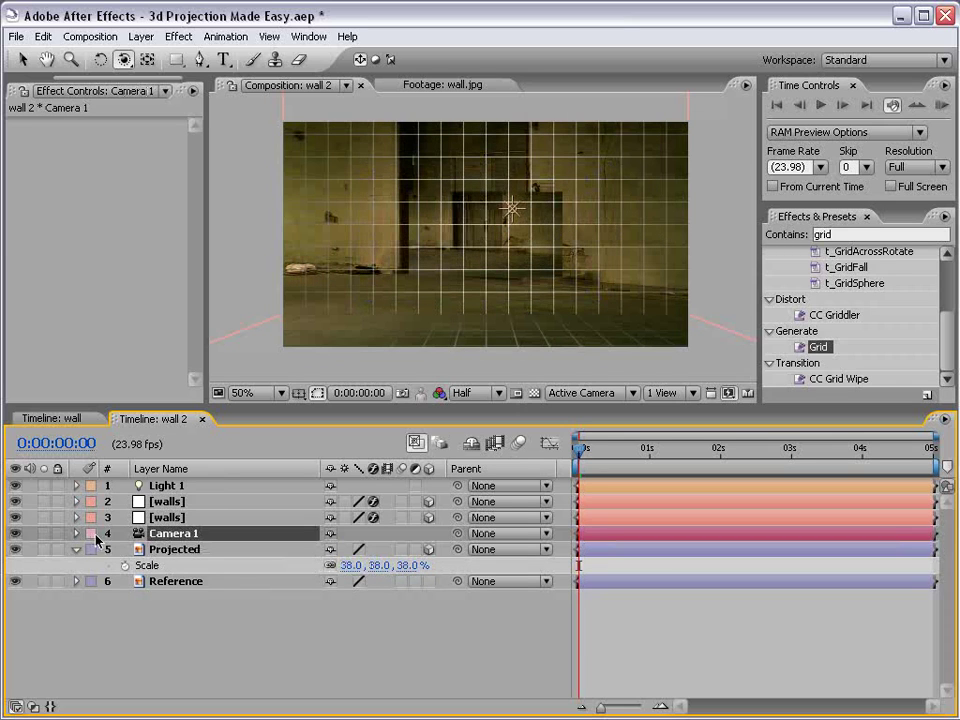
left_click(76, 533)
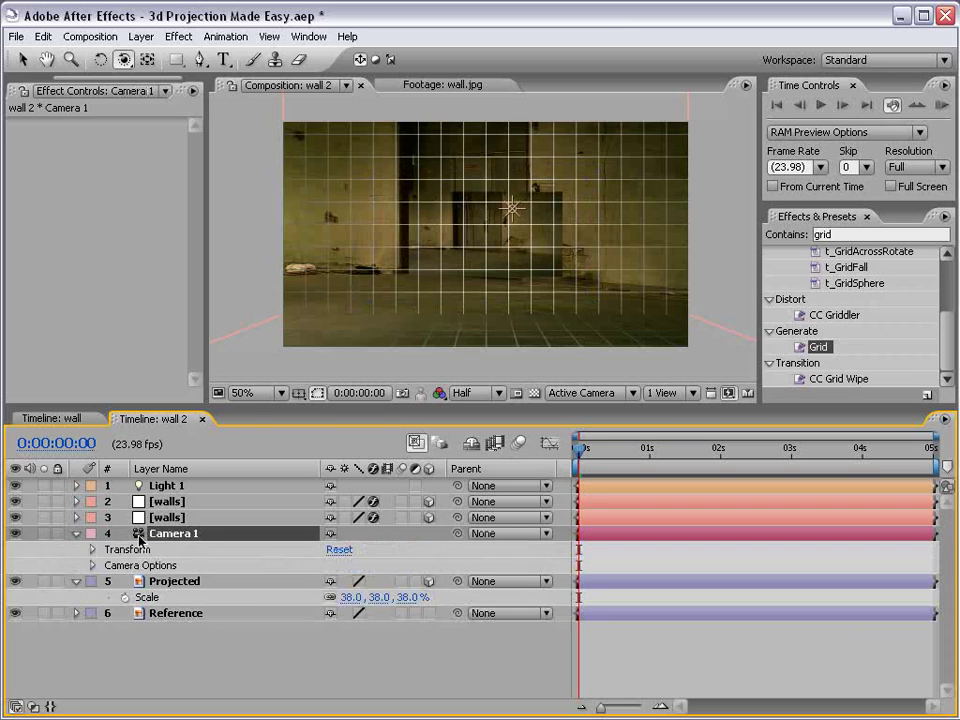
key("p")
left_click(173, 566)
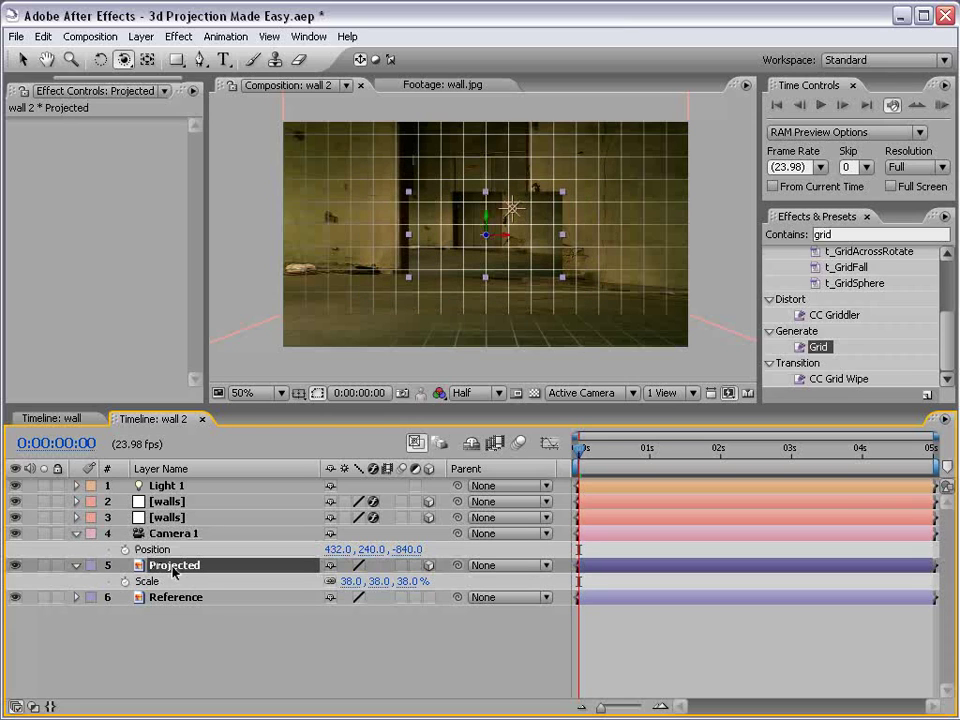
key("p")
left_click(167, 486)
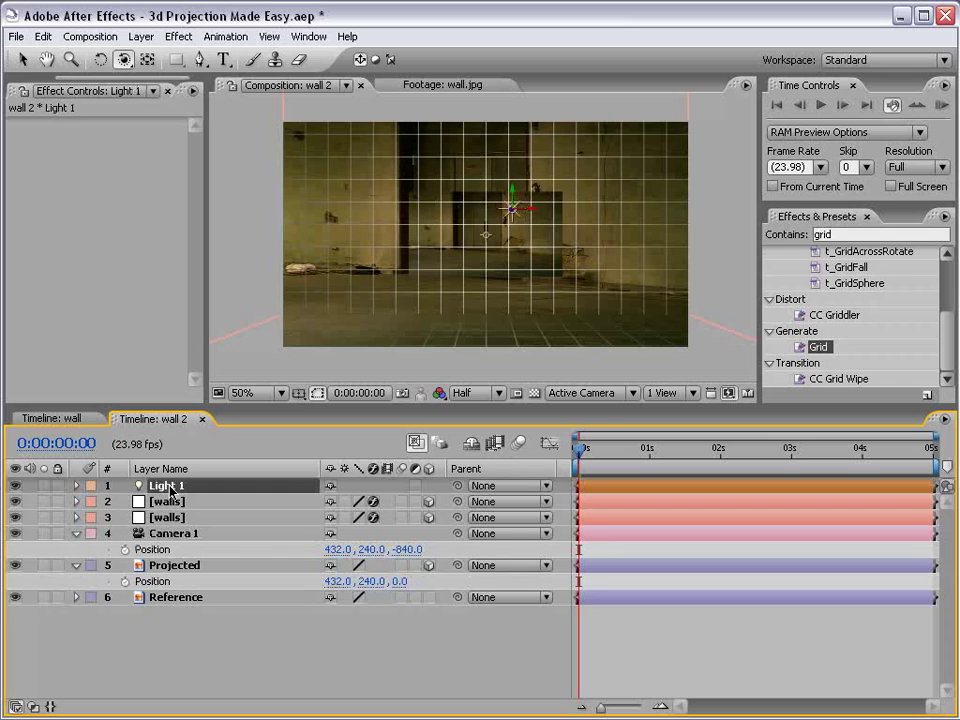
key("p")
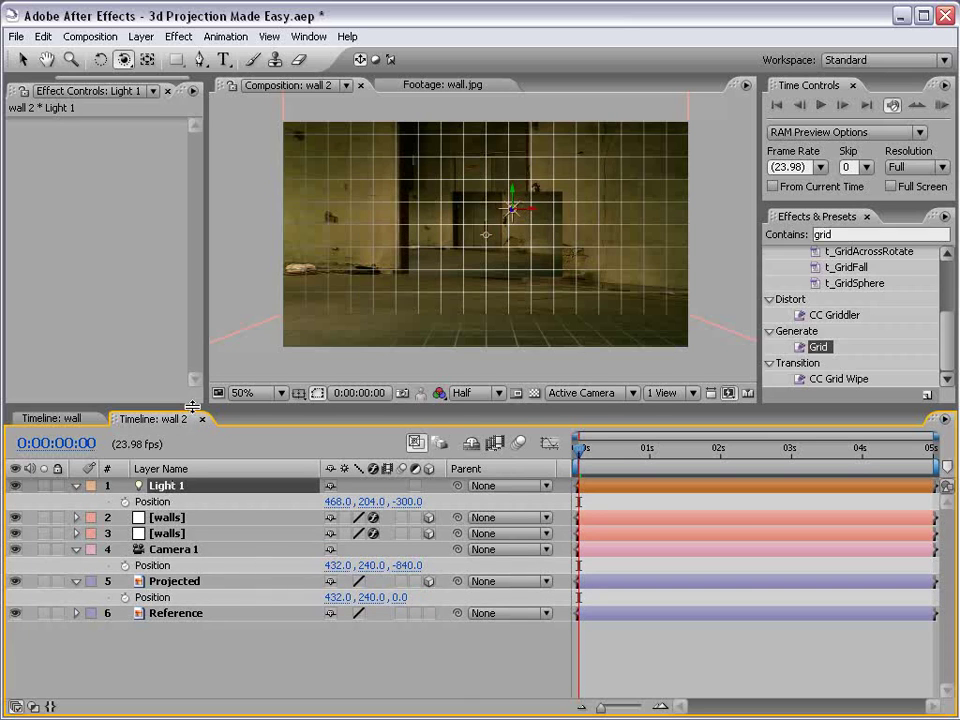
left_click_drag(165, 410, 165, 395)
left_click(152, 550)
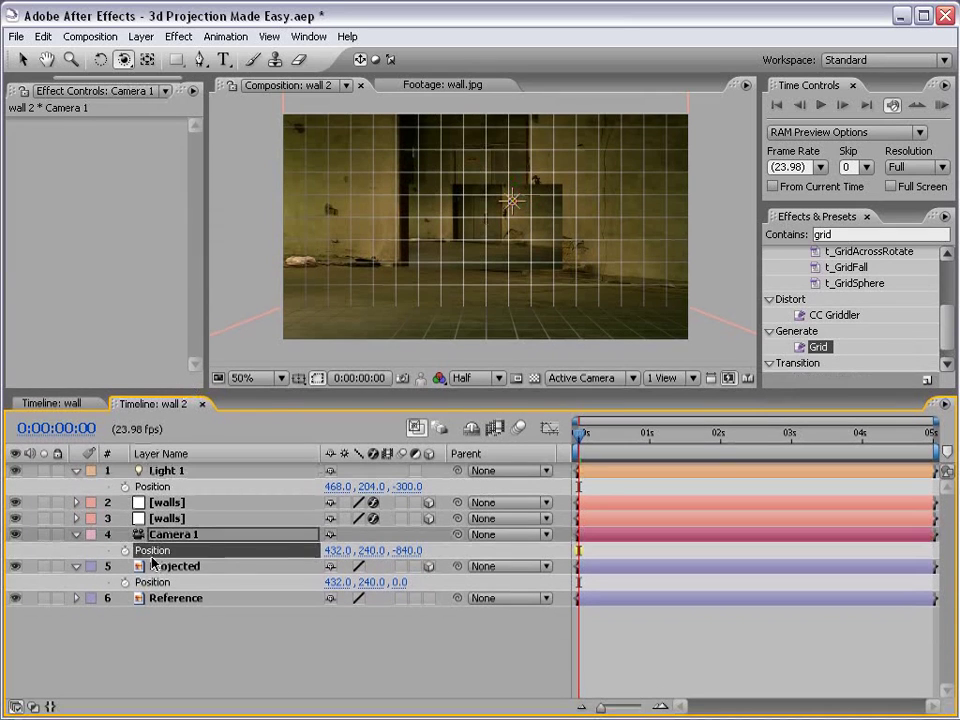
Copy Camera 1's Position (432, 240, -840) and paste it onto Light 1 and Projected
left_click(43, 36)
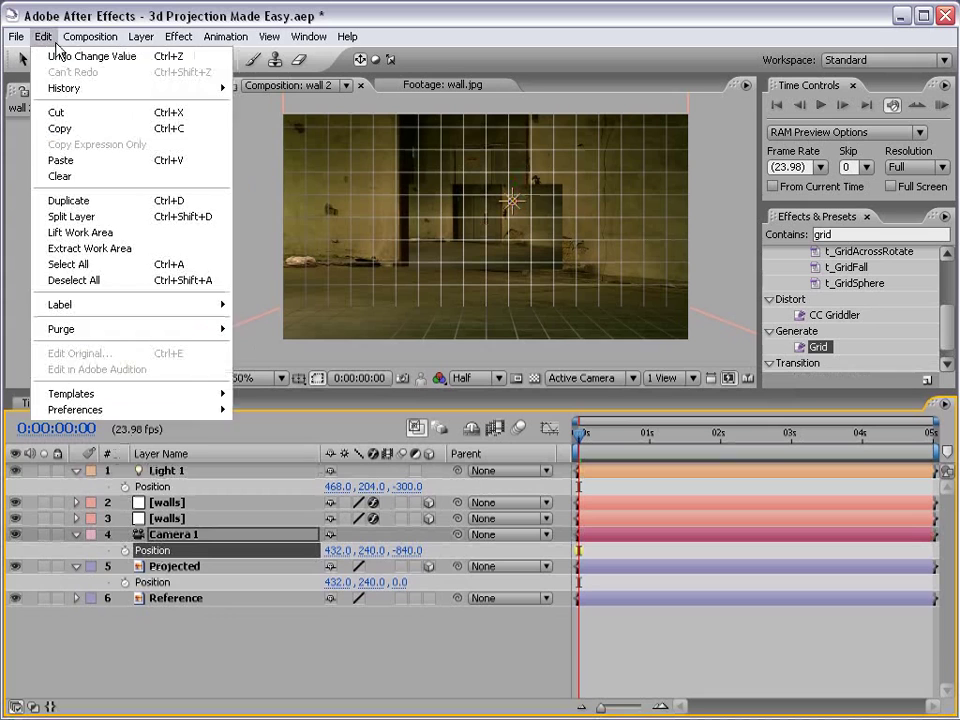
left_click(104, 131)
left_click(158, 486)
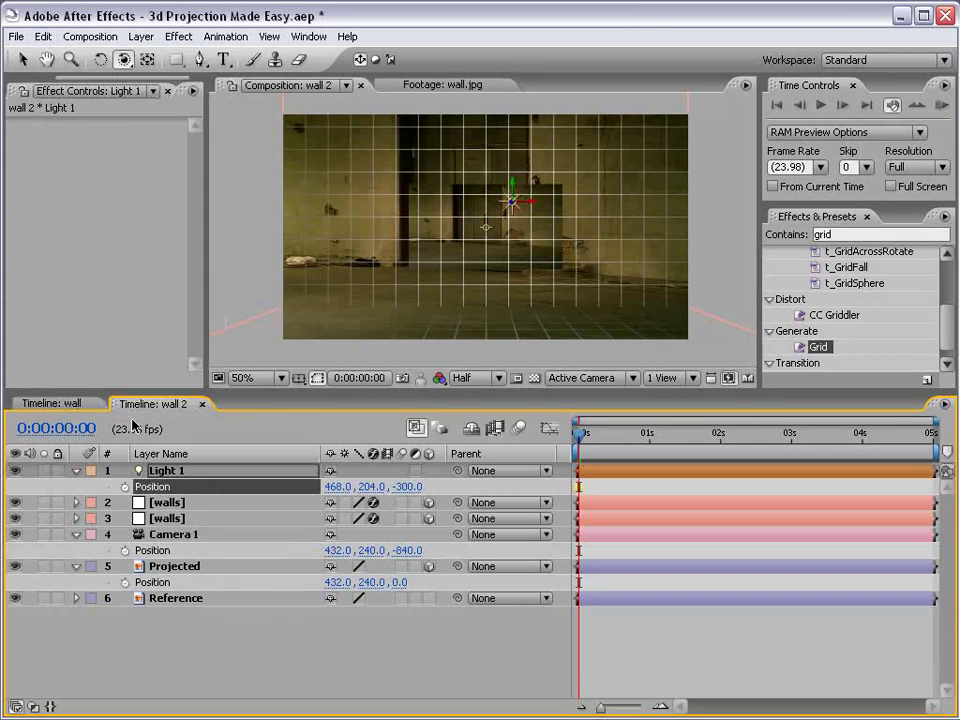
left_click(43, 36)
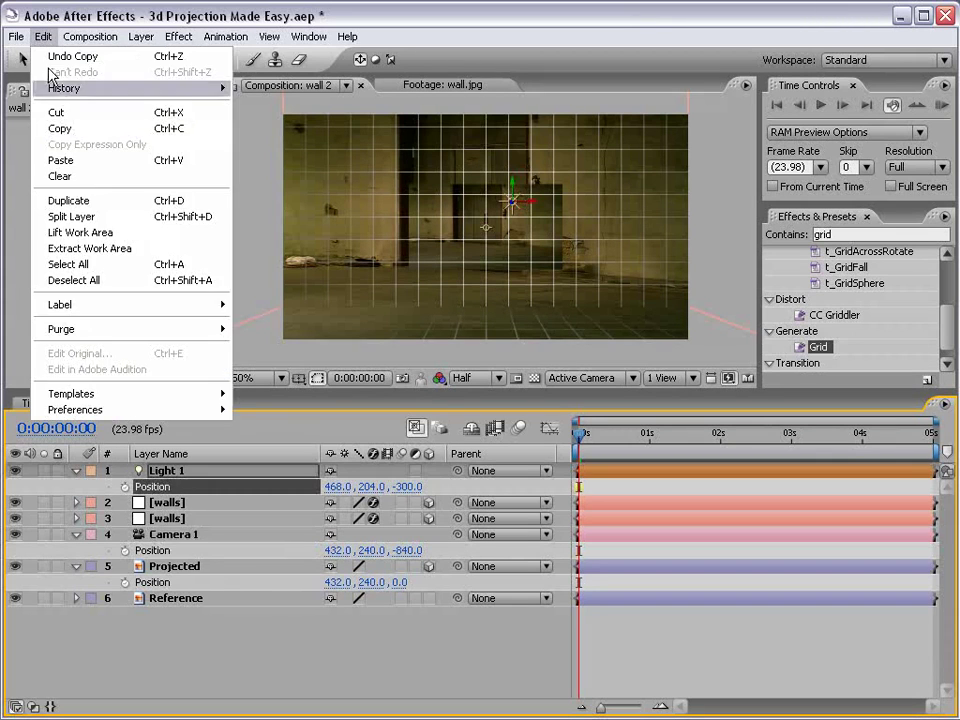
left_click(116, 170)
left_click(155, 567)
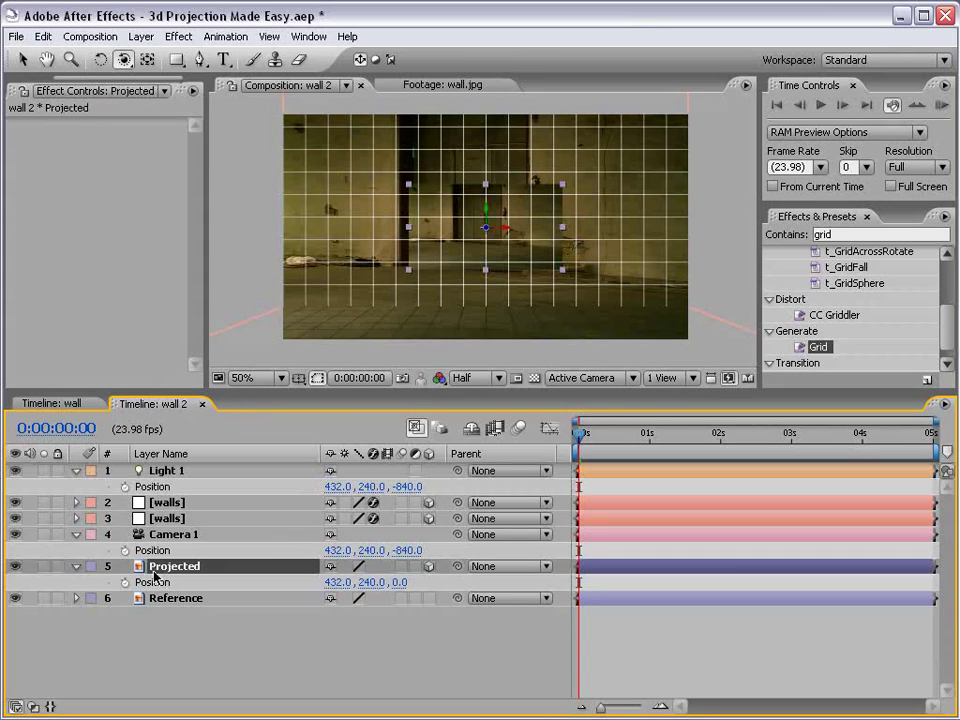
left_click(153, 582)
left_click(43, 36)
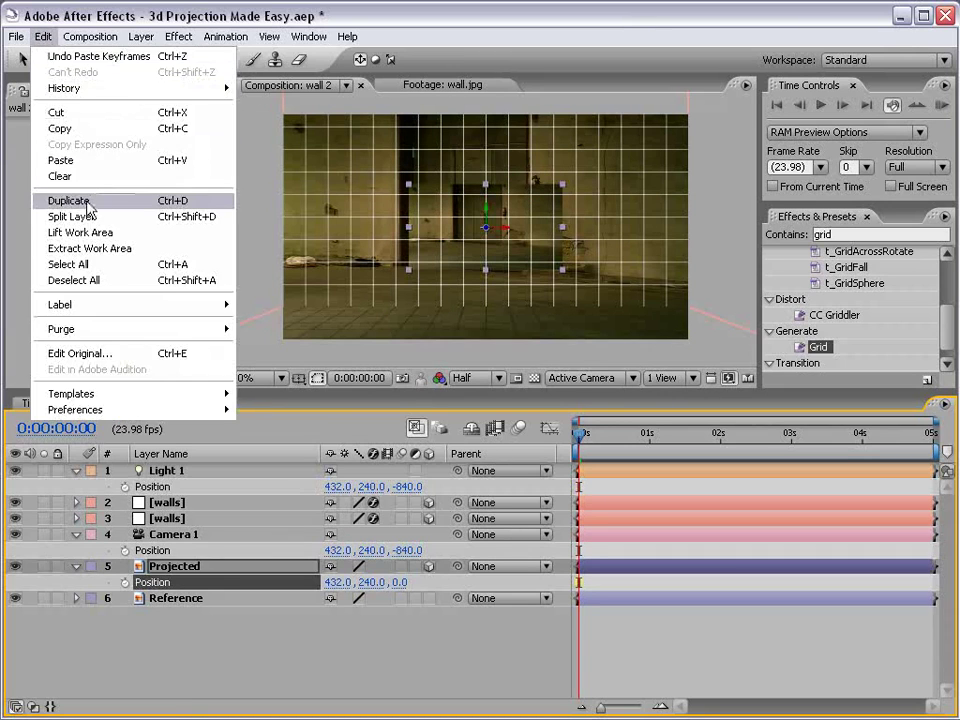
left_click(65, 161)
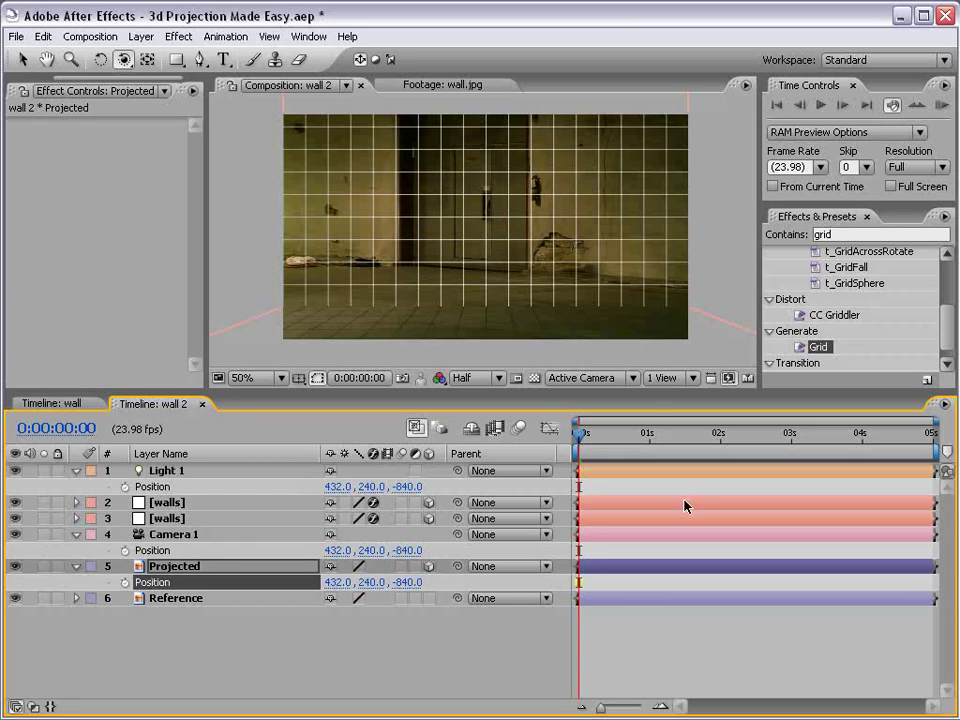
Switch the viewer to the Top view and pan to frame the camera
left_click(600, 378)
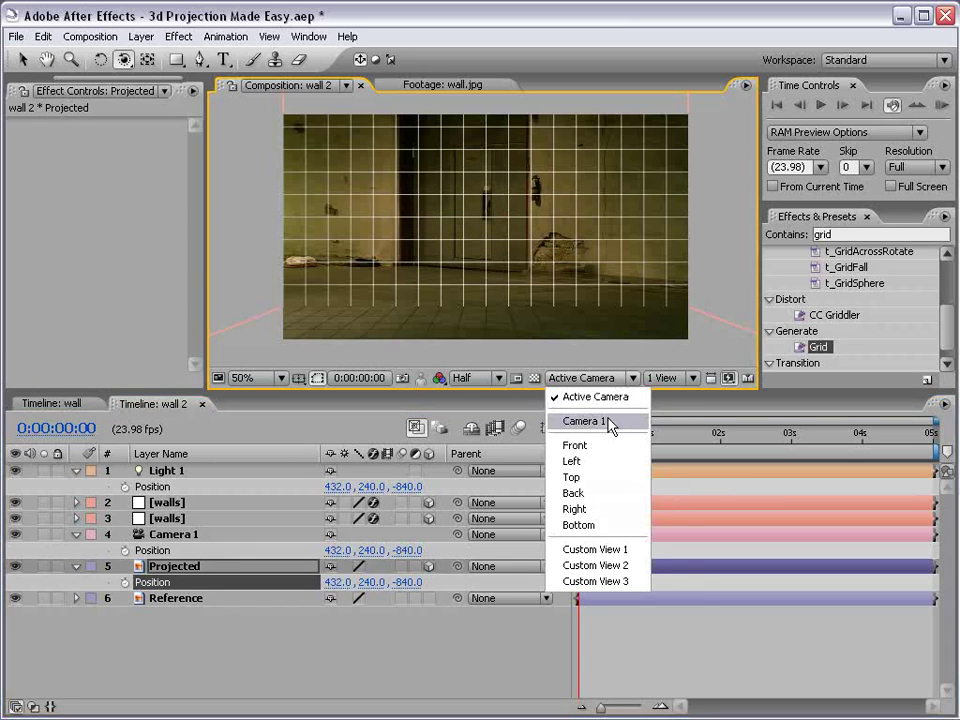
left_click(584, 479)
scroll(527, 308, "down", 2)
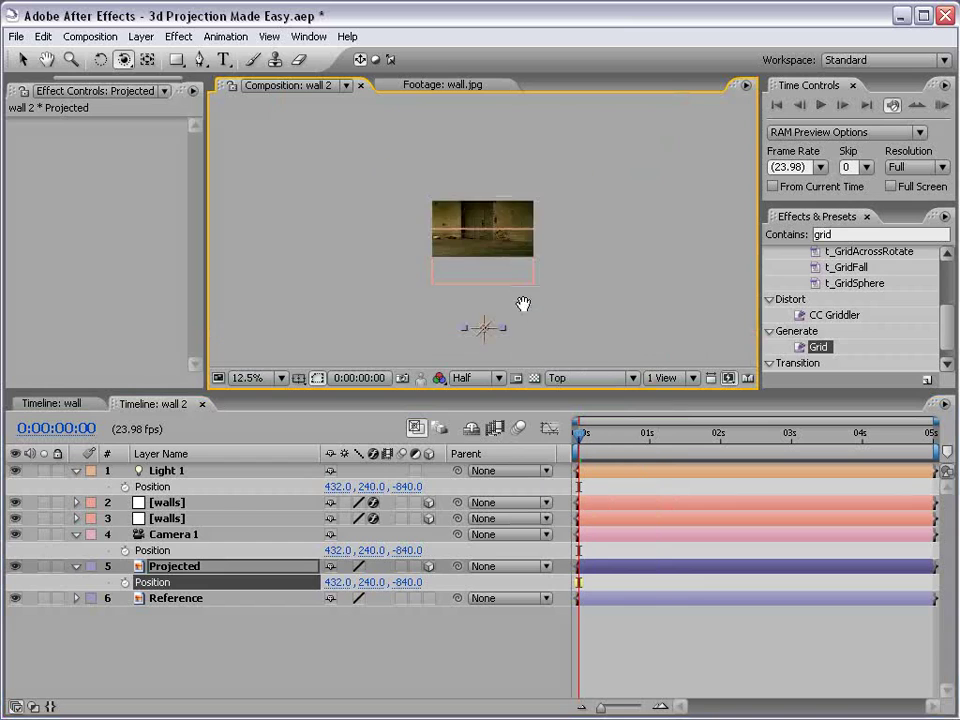
scroll(450, 294, "down", 2)
scroll(454, 261, "up", 5)
scroll(500, 242, "up", 2)
left_click_drag(511, 245, 561, 253)
Reselect the Projected layer and change its label colour to Sunset
key("period")
key("v")
left_click(226, 615)
left_click(135, 567)
key("comma")
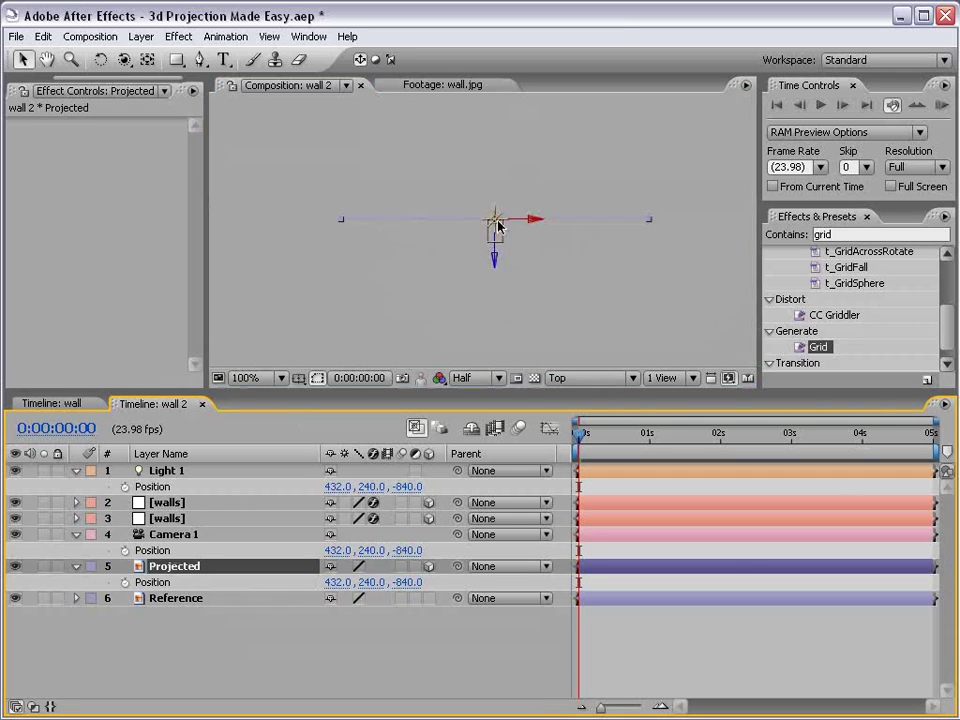
left_click(91, 566)
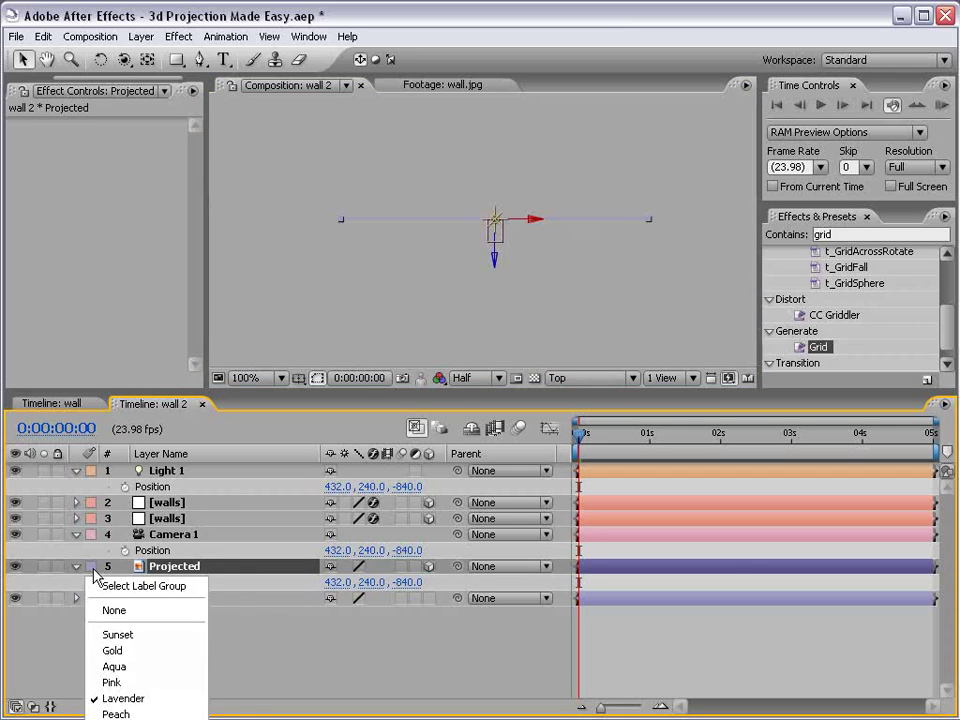
left_click(132, 635)
Select Camera 1 and Light 1 and recenter the overhead view on the light
left_click(158, 535)
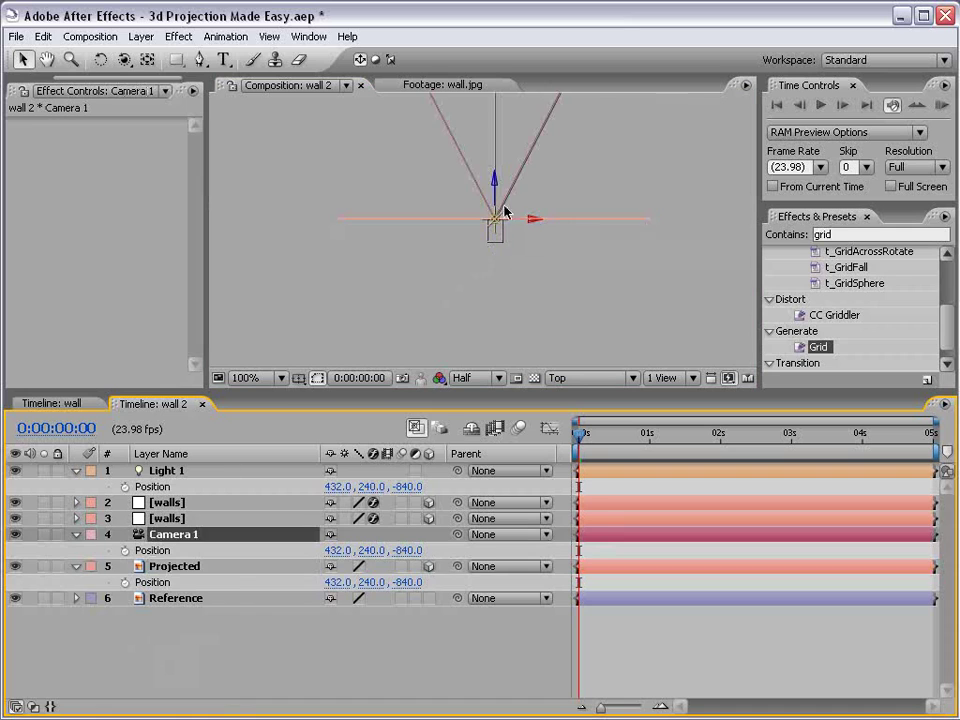
left_click_drag(504, 204, 497, 268)
left_click(160, 470)
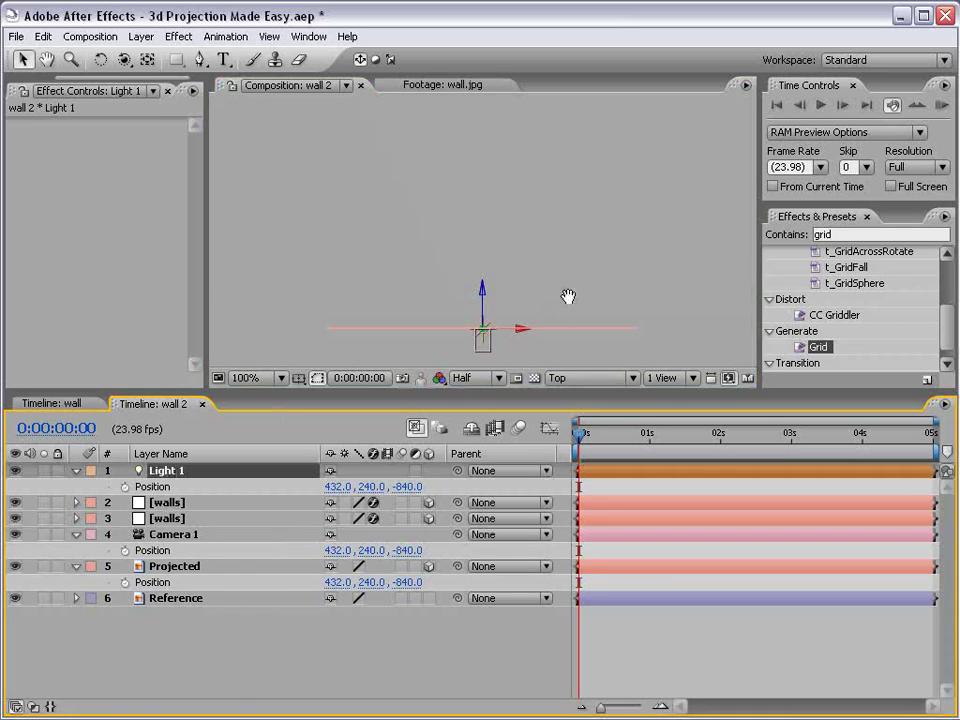
left_click_drag(482, 340, 495, 266)
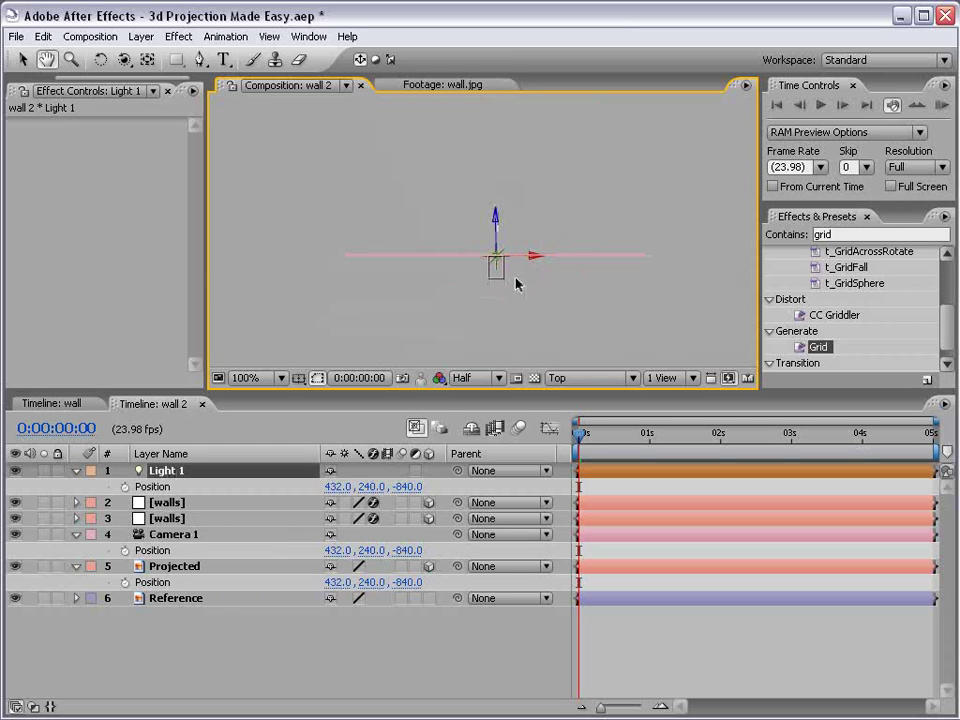
left_click(608, 379)
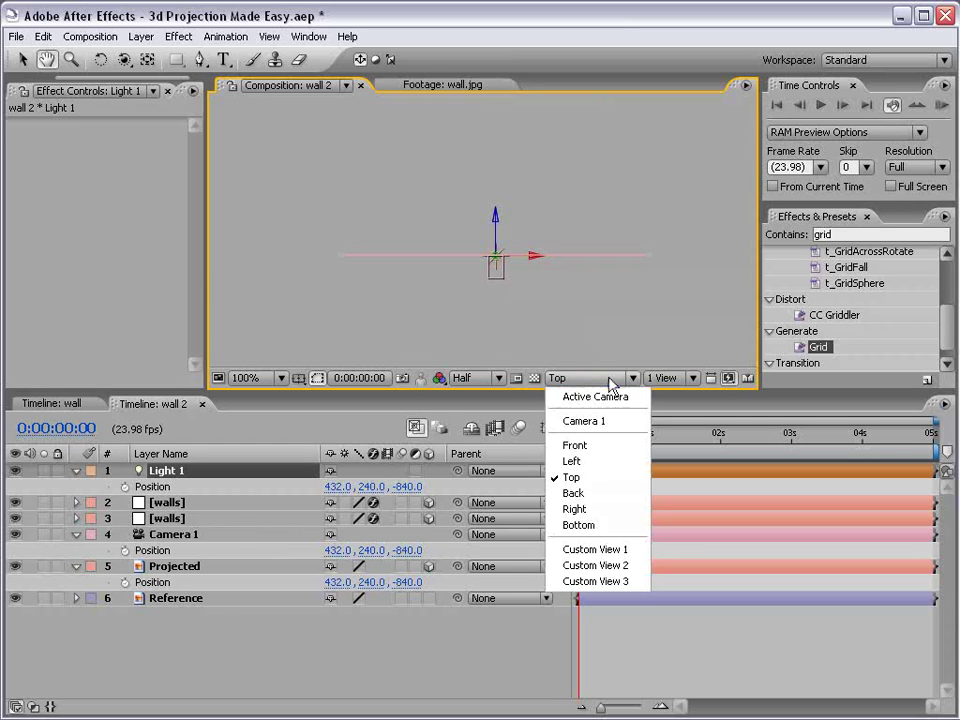
In Top view, drag the Projected layer forward so its Z goes from -840 to -744
left_click(600, 397)
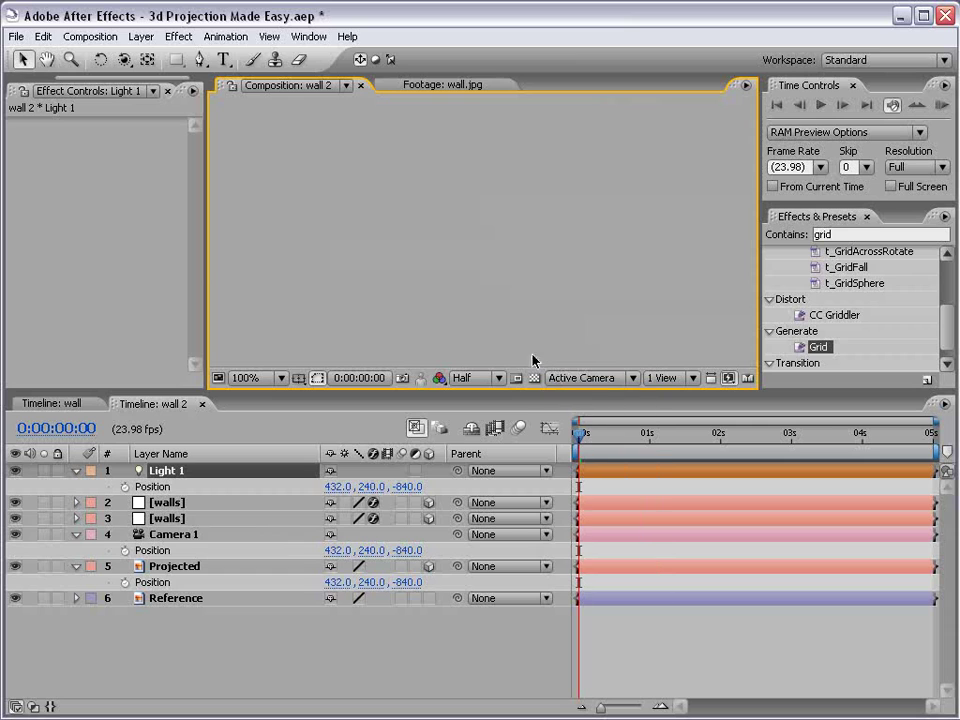
scroll(497, 276, "down", 6)
scroll(494, 145, "up", 4)
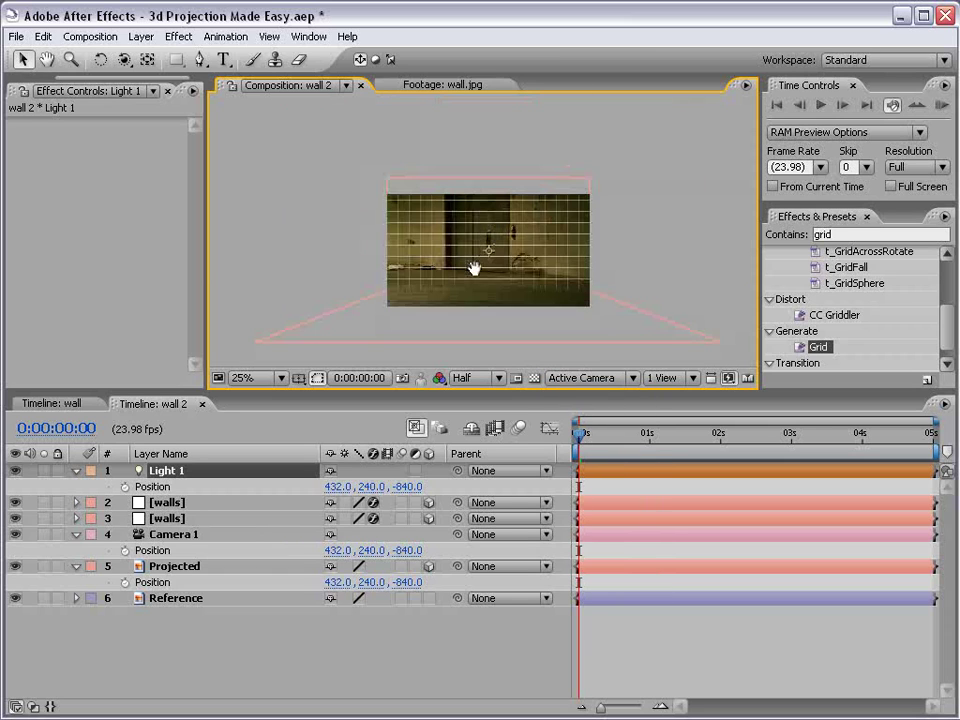
left_click(188, 567)
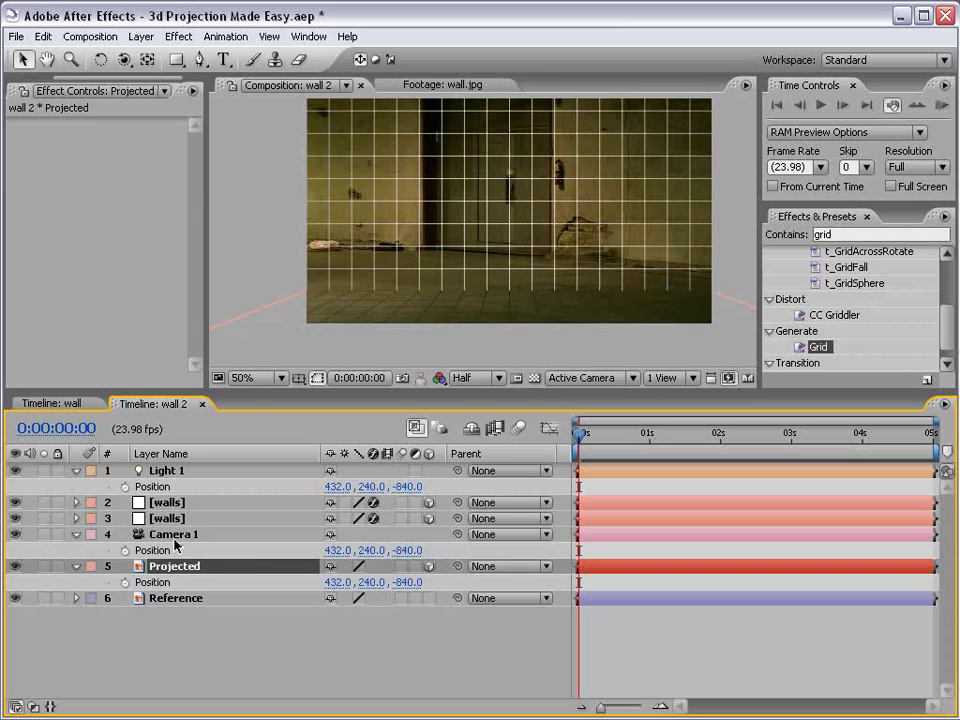
left_click(585, 378)
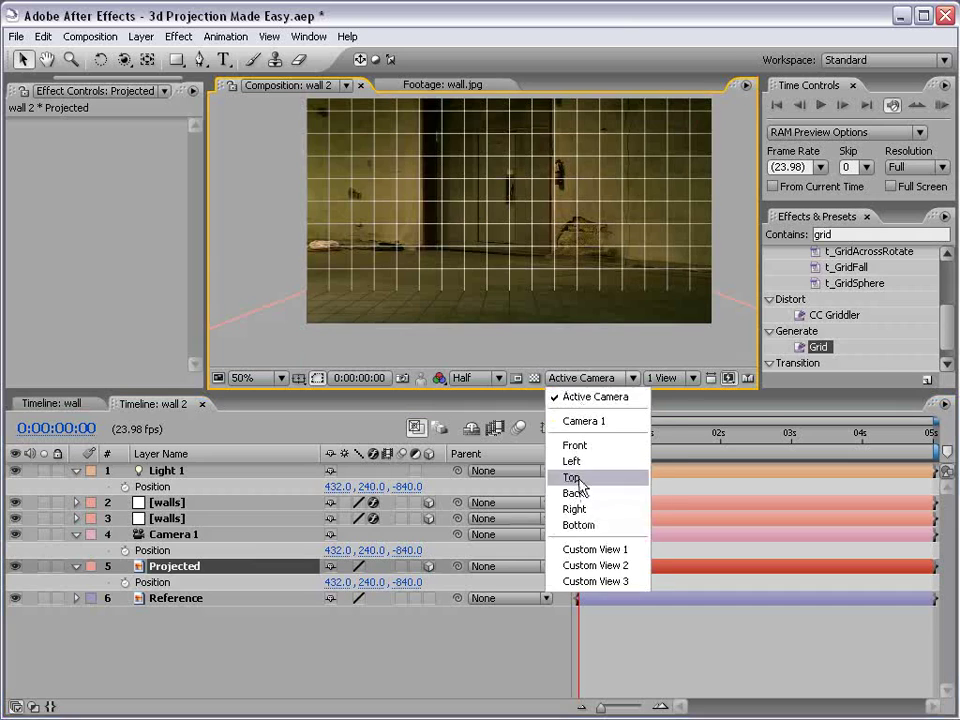
left_click(574, 477)
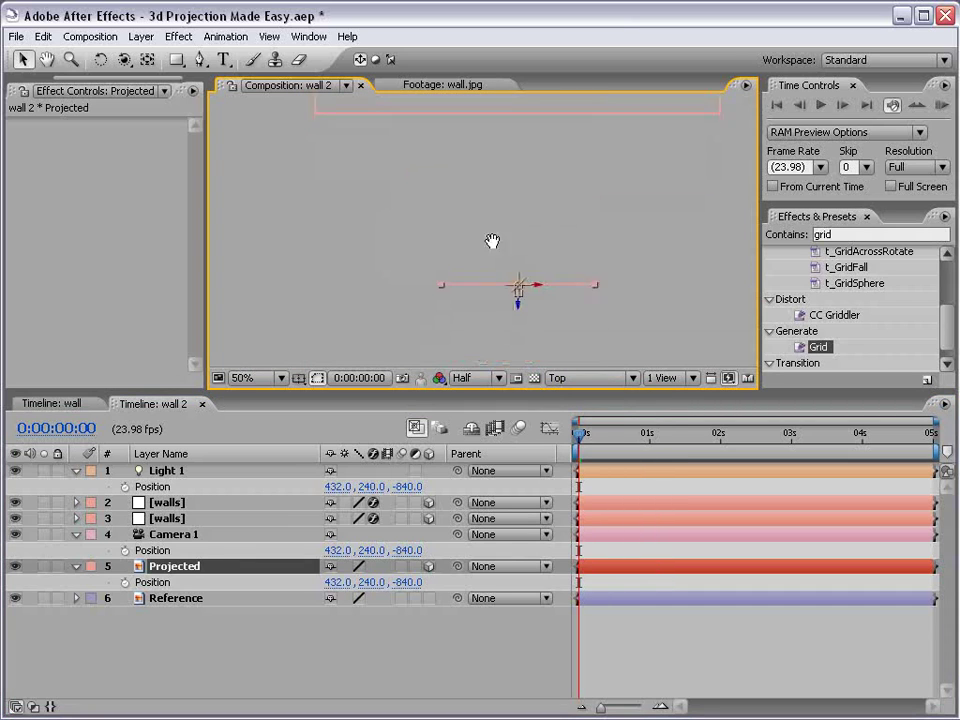
left_click(321, 422)
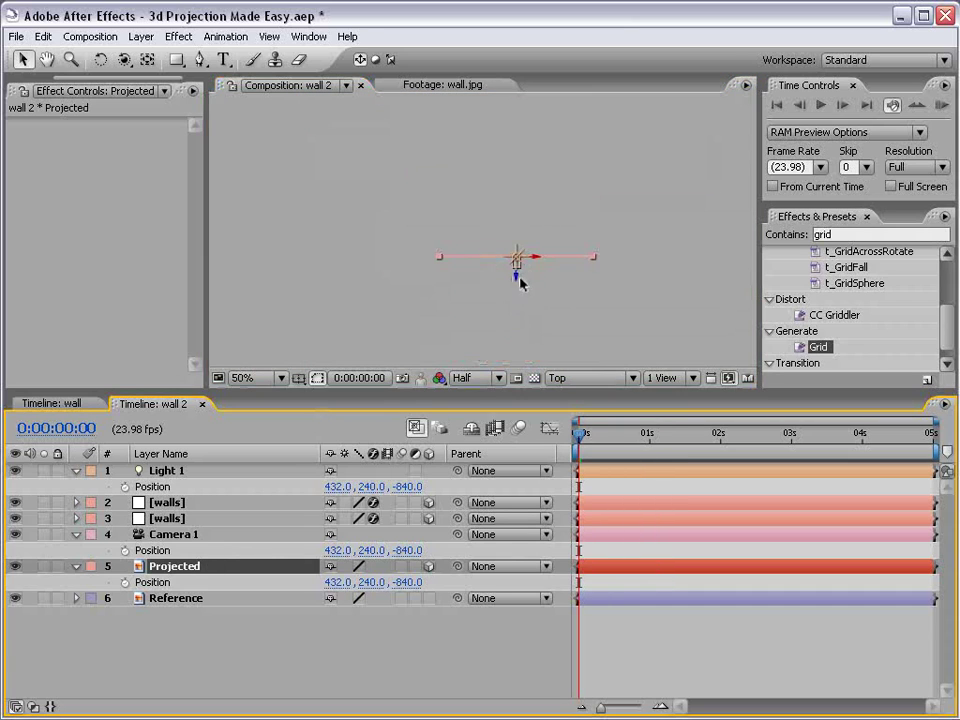
left_click_drag(517, 280, 517, 235)
Set the preview to Full resolution and return the viewer to Active Camera
left_click(476, 380)
left_click(476, 395)
left_click(553, 380)
left_click(580, 399)
left_click(476, 378)
Set the preview back to Half resolution and fine-tune the Projected layer's Z position
left_click(474, 411)
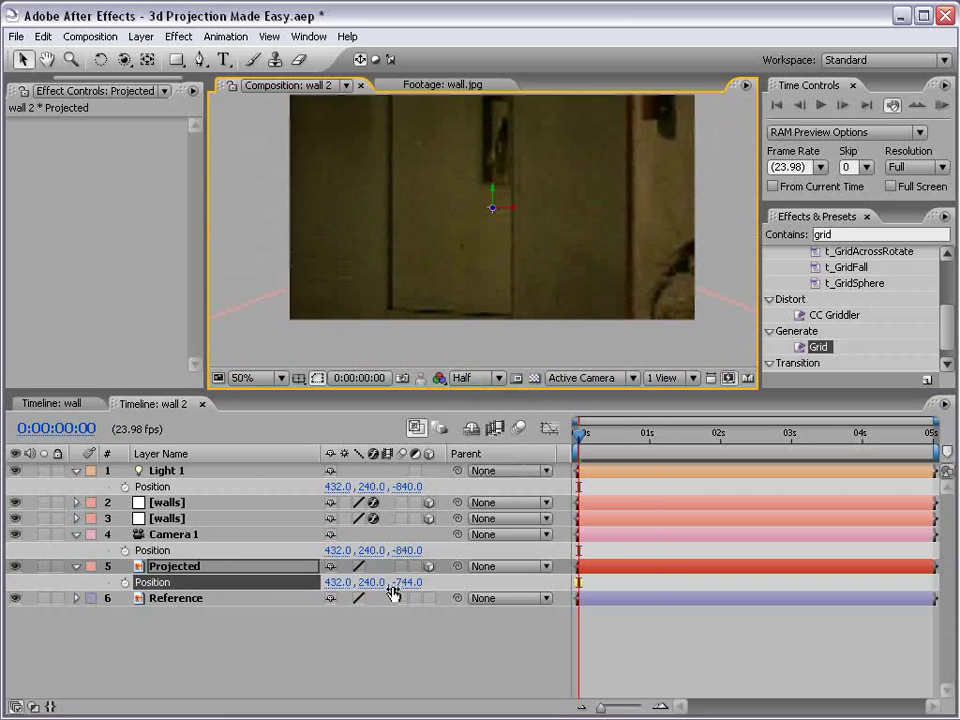
left_click_drag(403, 583, 416, 536)
scroll(487, 259, "down", 4)
scroll(487, 259, "up", 4)
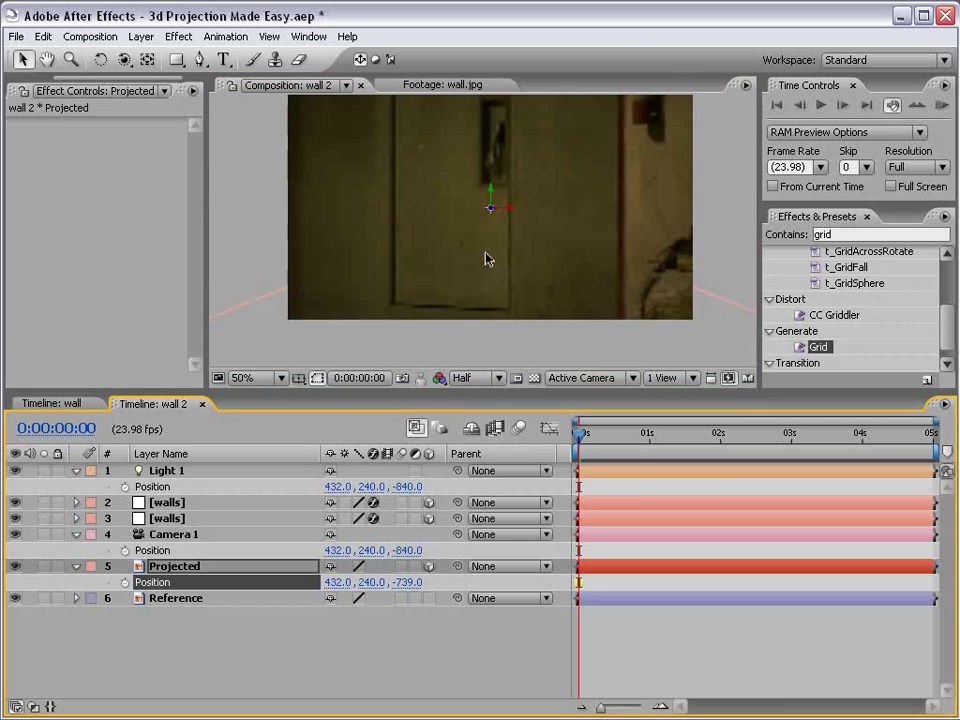
Scale the Projected image down to 18%, then to 12.1%, and check the fit
key("s")
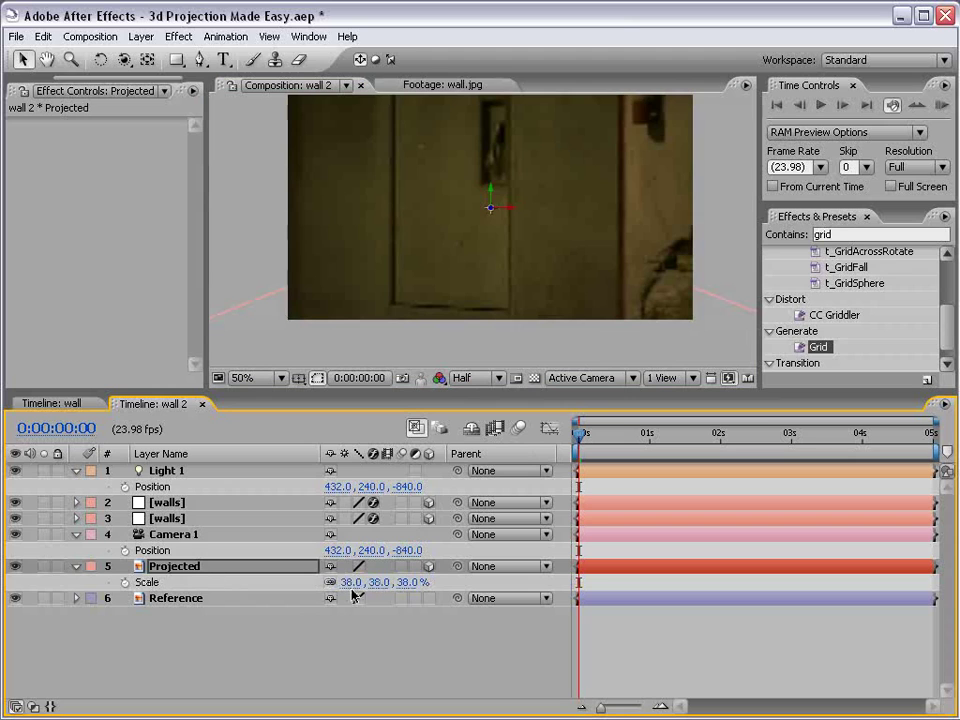
left_click(373, 582)
left_click_drag(373, 582, 357, 582)
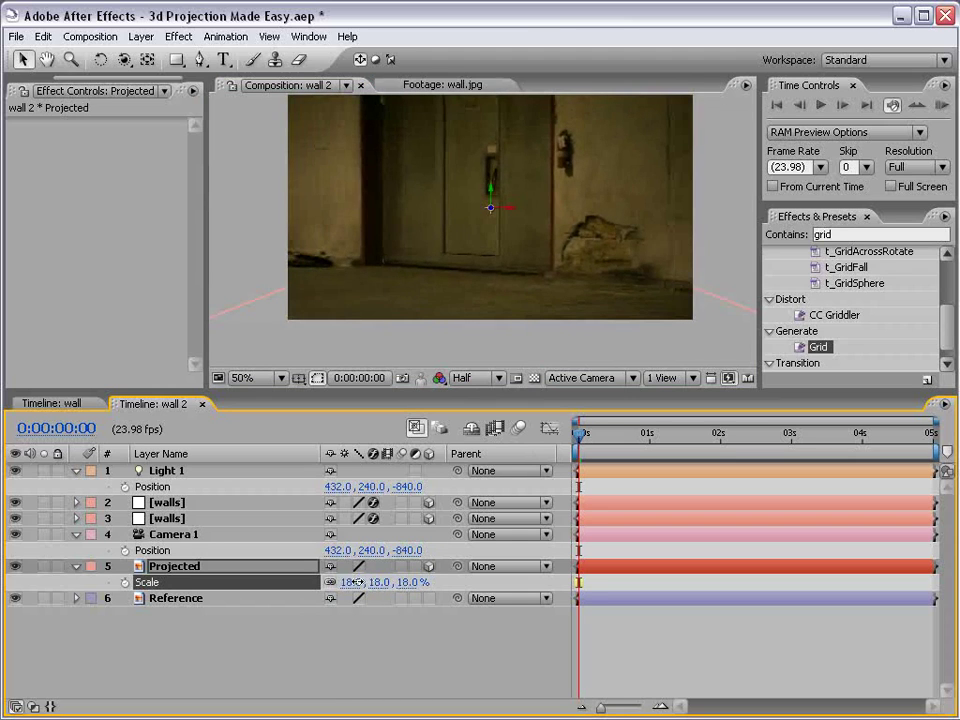
scroll(510, 230, "down", 2)
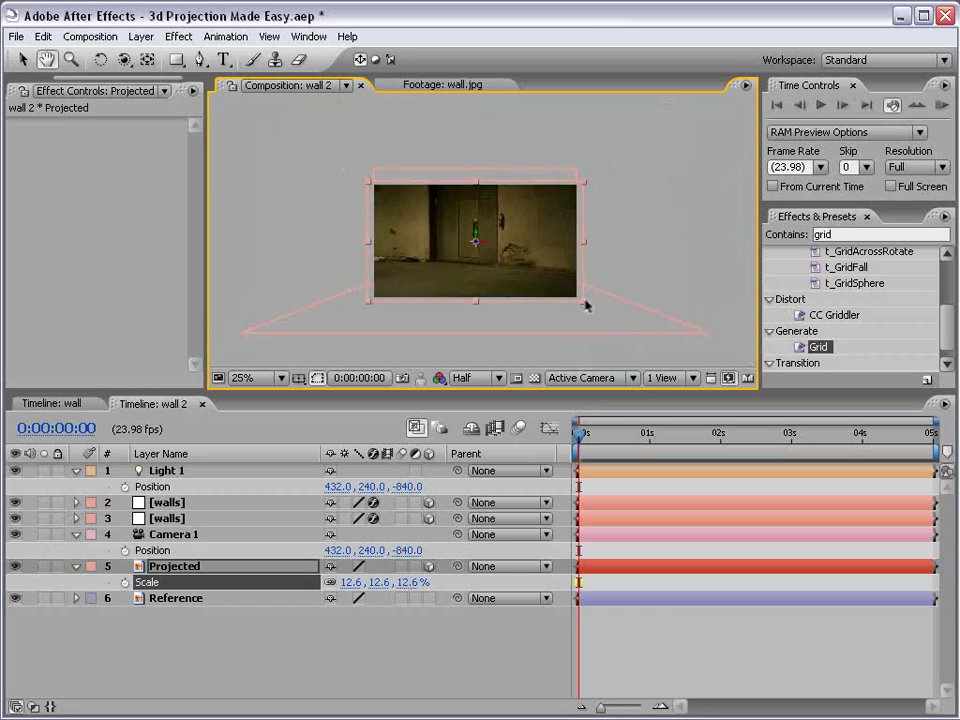
key("period")
scroll(525, 292, "down", 2)
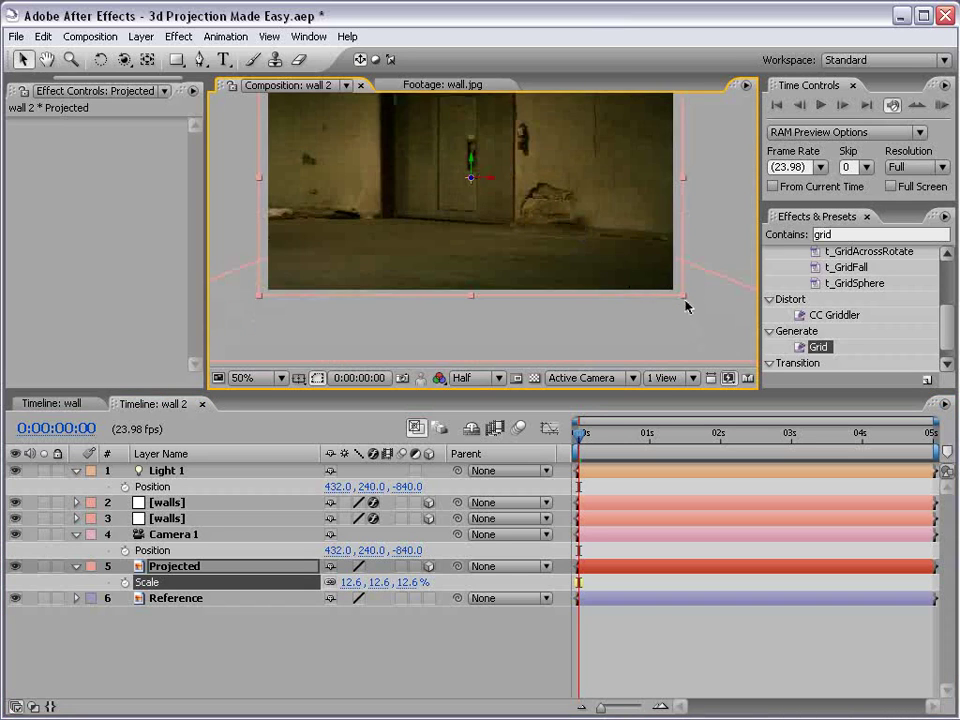
left_click_drag(686, 300, 678, 298)
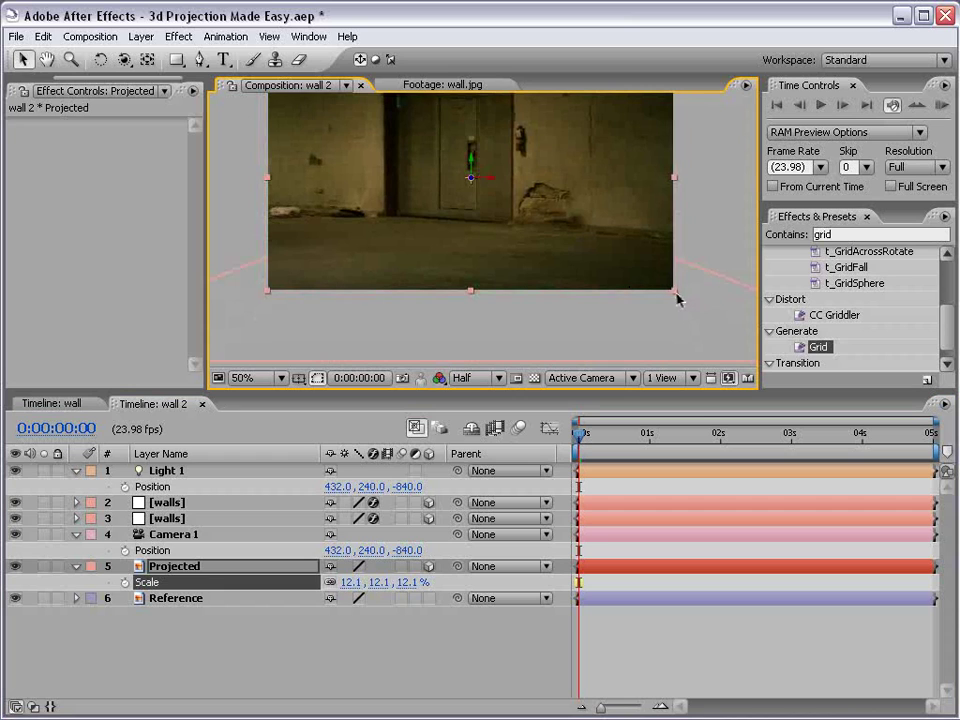
key("period")
left_click_drag(390, 240, 478, 283)
key("comma")
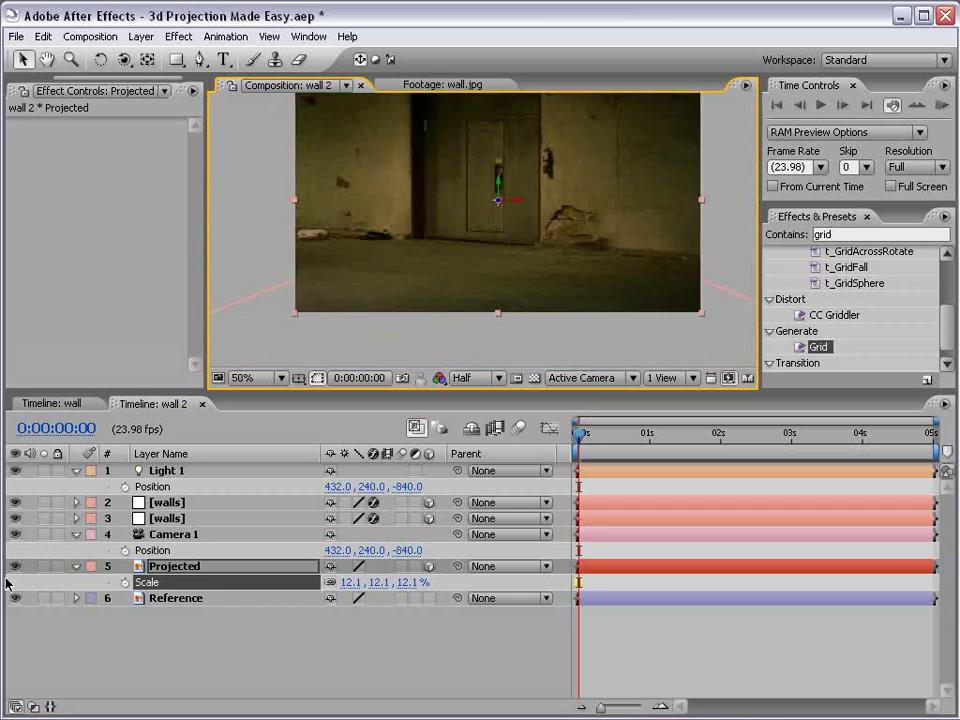
Toggle Projected's visibility to compare, then lock the Reference layer
left_click(17, 567)
left_click(18, 567)
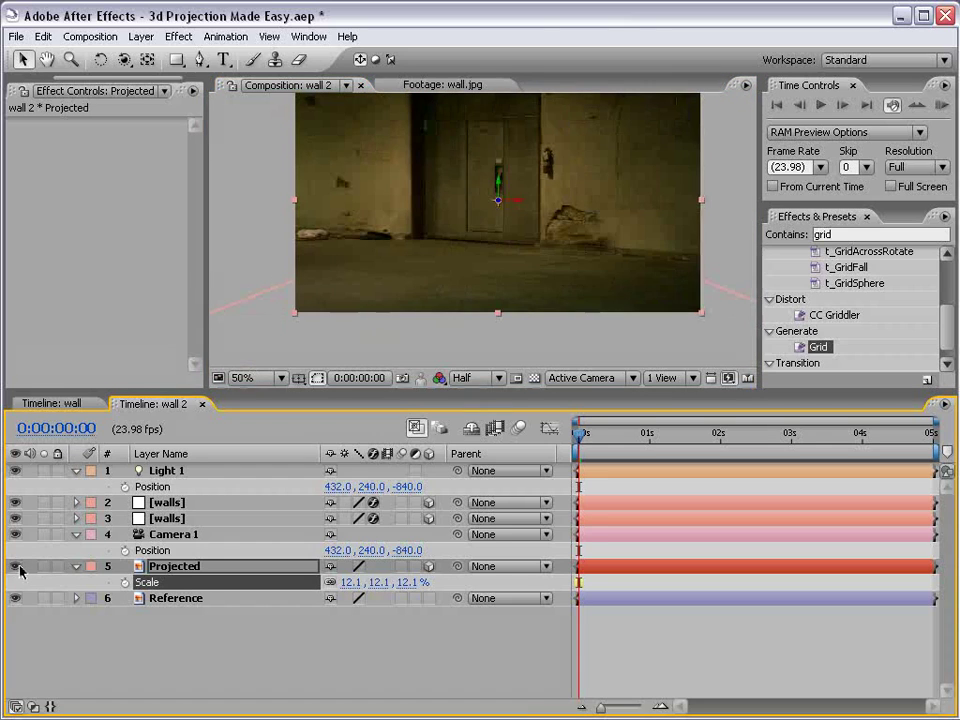
left_click(160, 597)
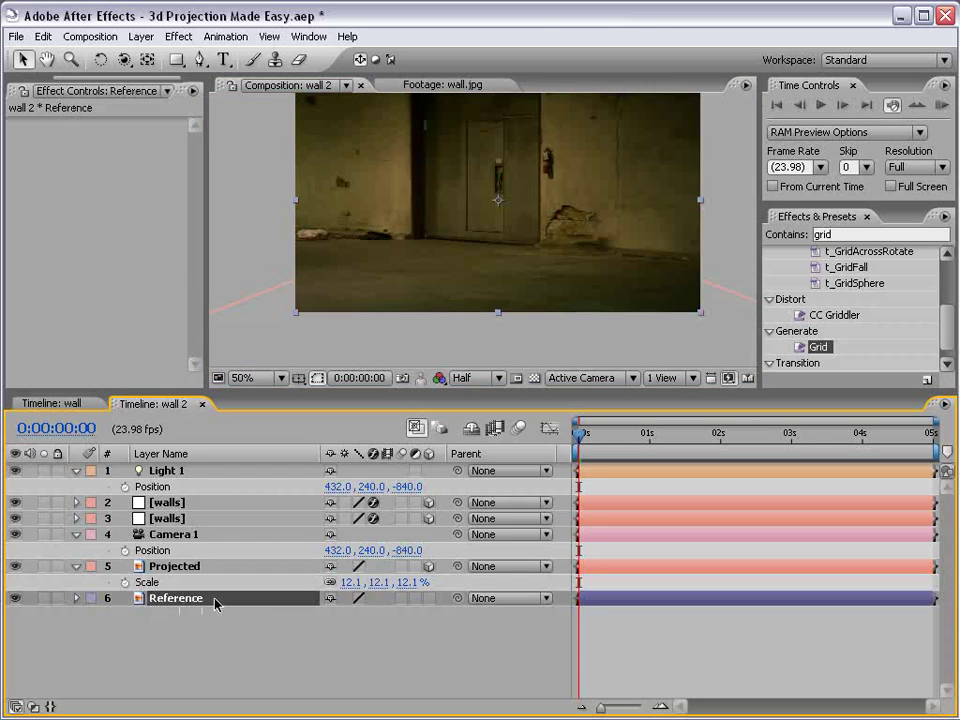
left_click(57, 598)
left_click(170, 566)
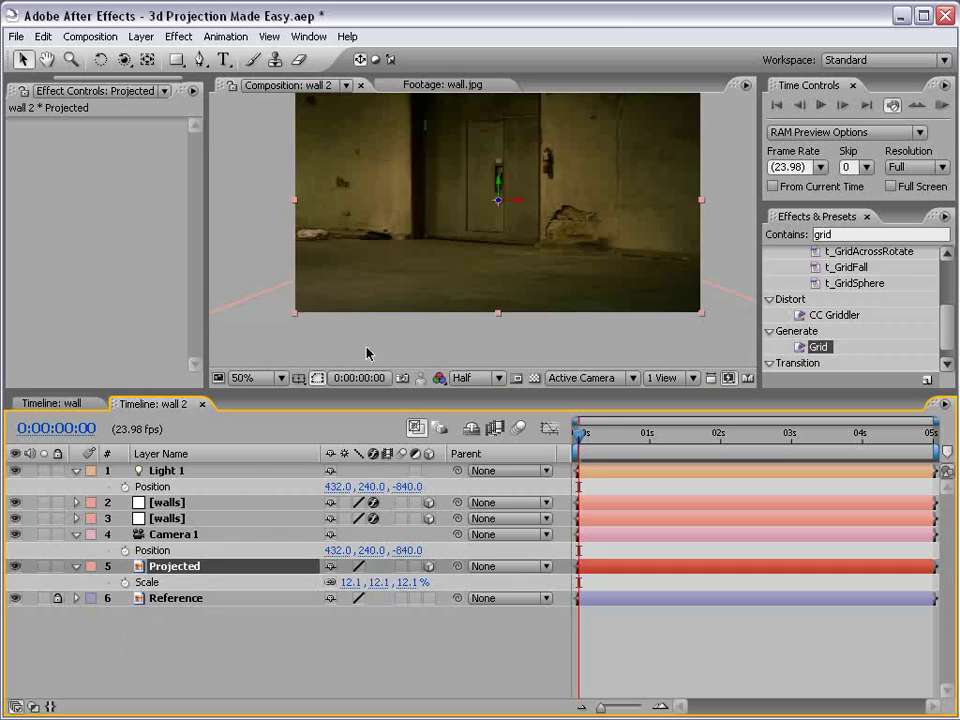
left_click_drag(531, 205, 520, 222)
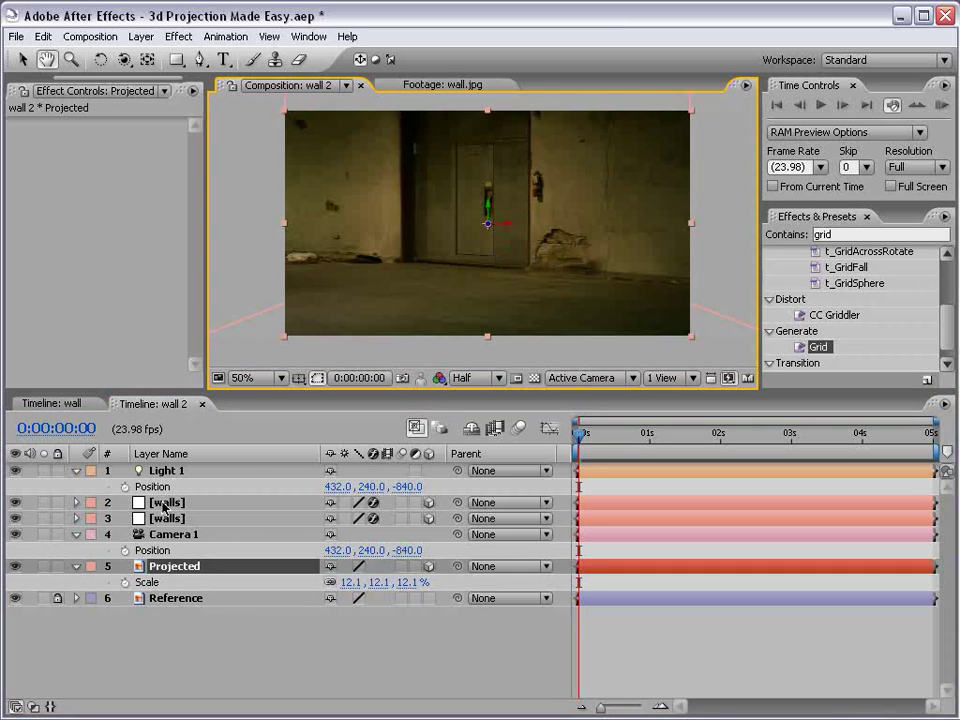
Show Projected's Material Options and raise Light Transmission from 0% to 100%
left_click(168, 570)
key("v")
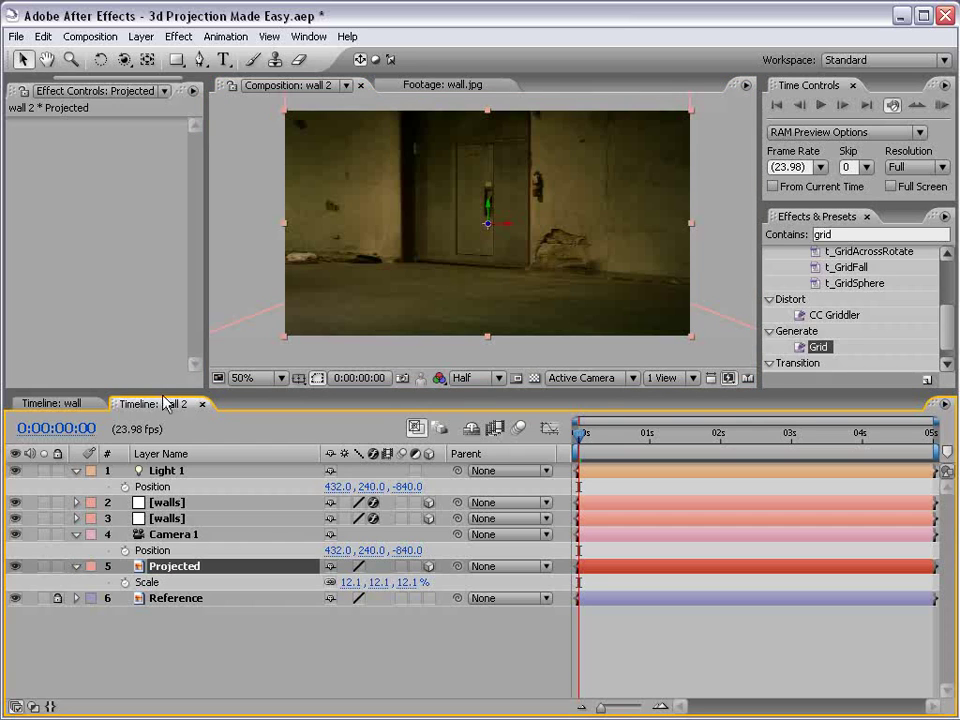
left_click_drag(163, 392, 164, 333)
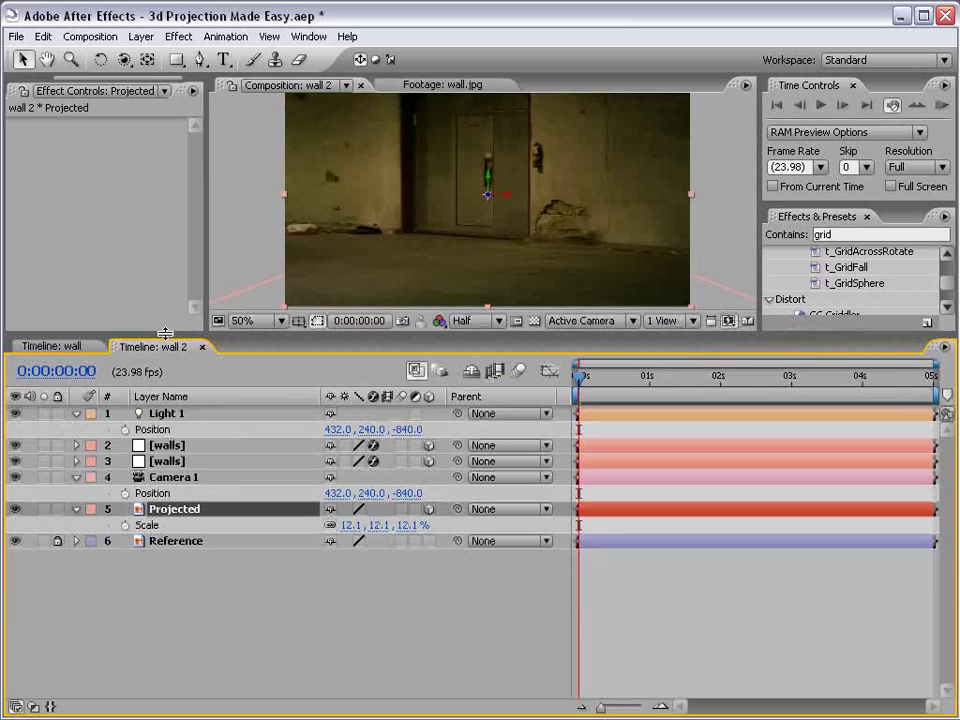
key("a")
key("a")
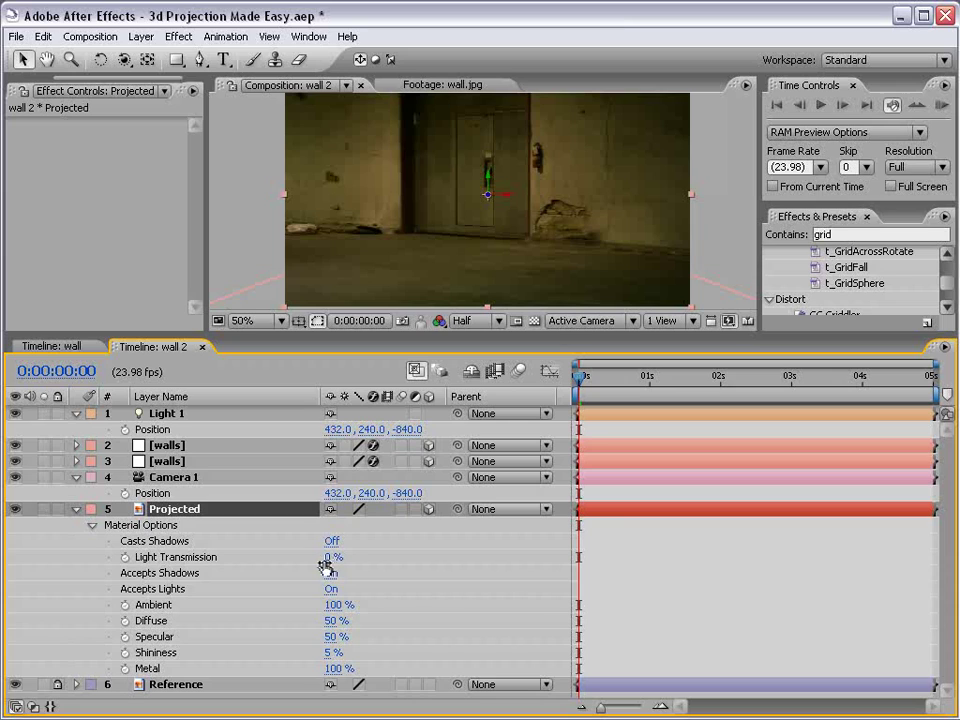
left_click_drag(327, 567, 494, 567)
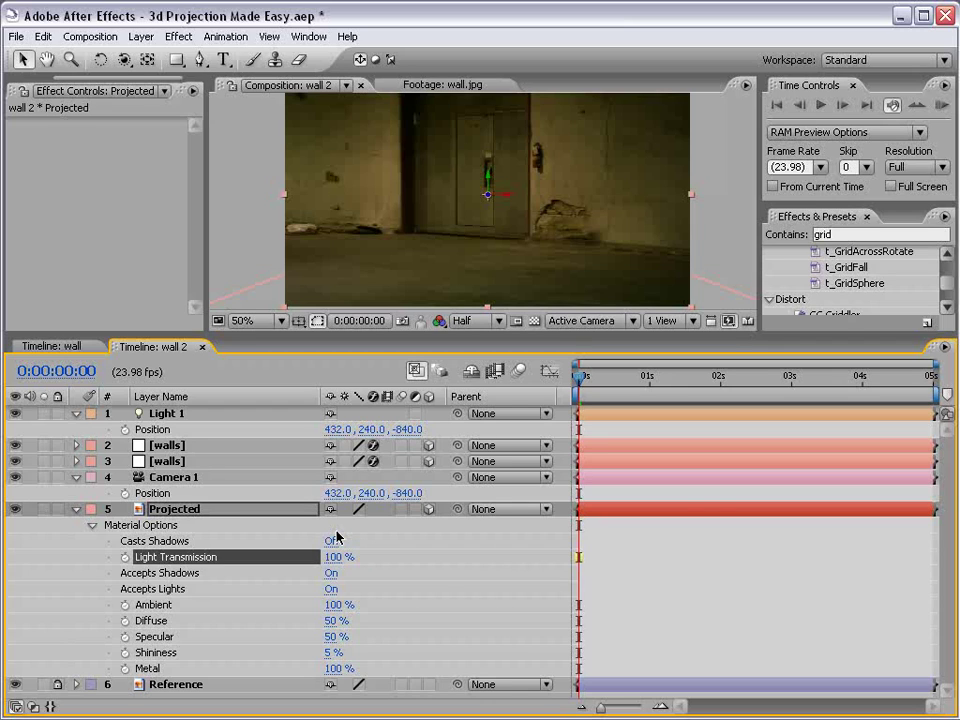
Check Light 1's Light Options, then collapse the Light 1 and Camera 1 layers
left_click(76, 413)
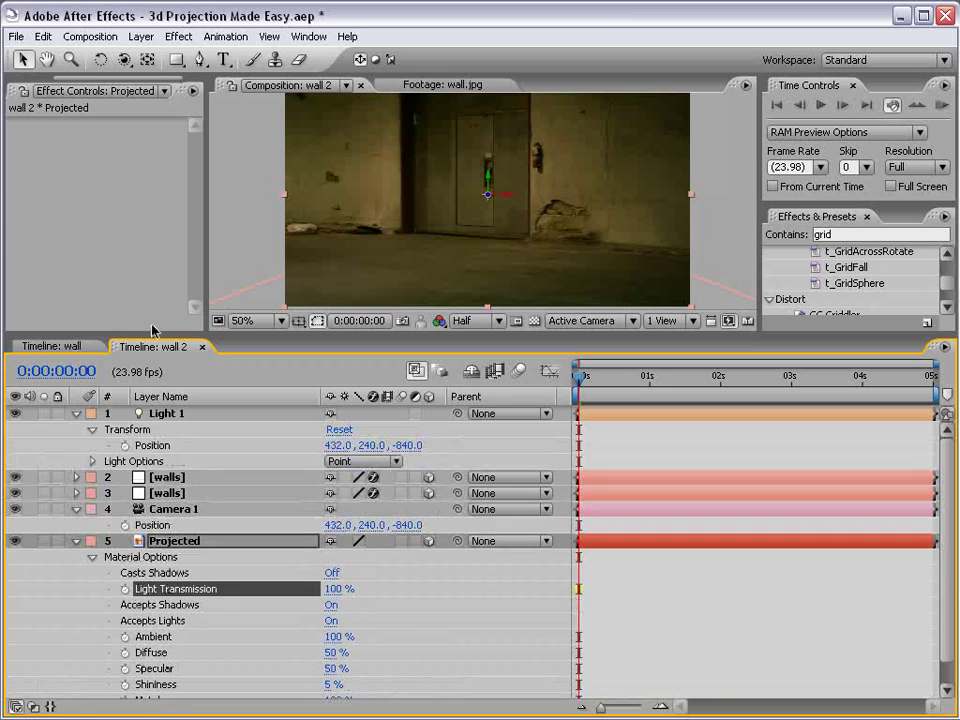
left_click_drag(167, 336, 167, 250)
left_click(168, 326)
key("a")
key("a")
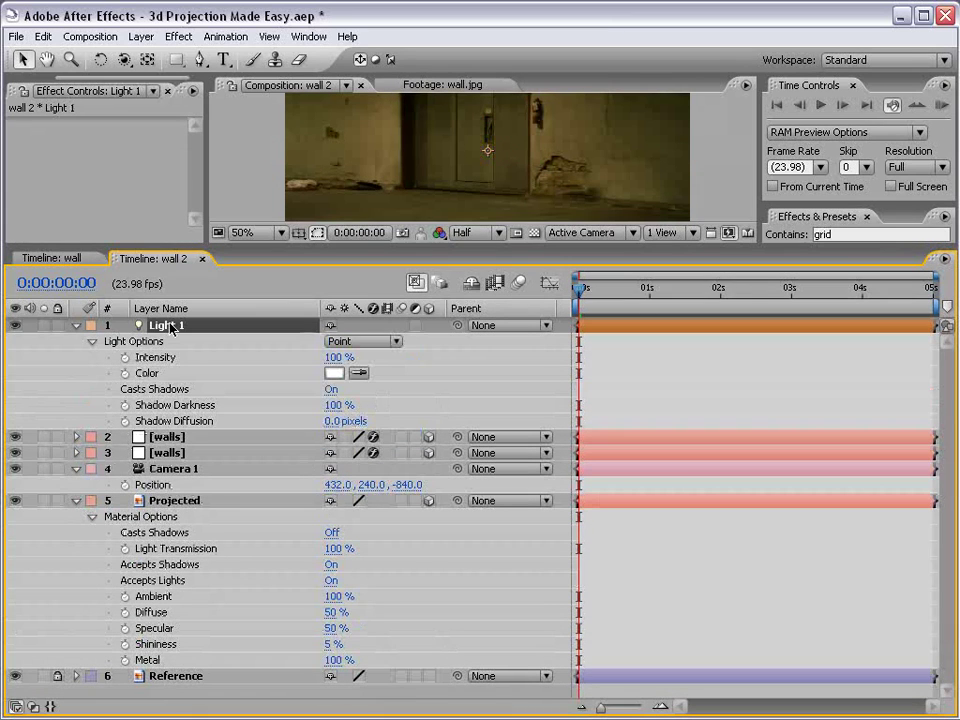
left_click(76, 326)
left_click(76, 378)
Set the Projected layer's Casts Shadows to Only
left_click(180, 389)
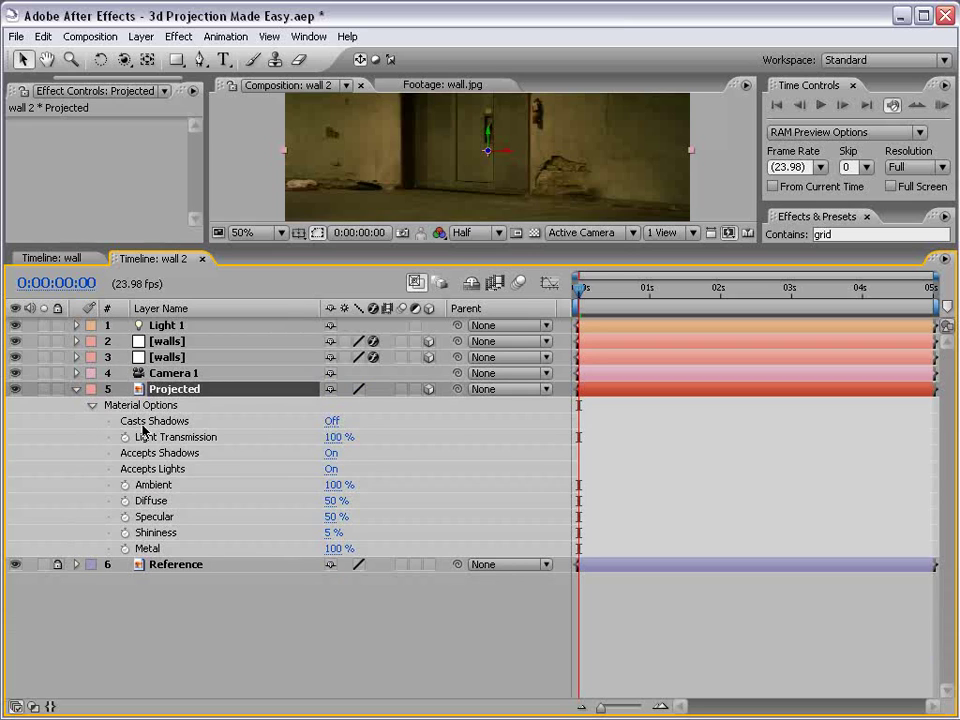
left_click(331, 421)
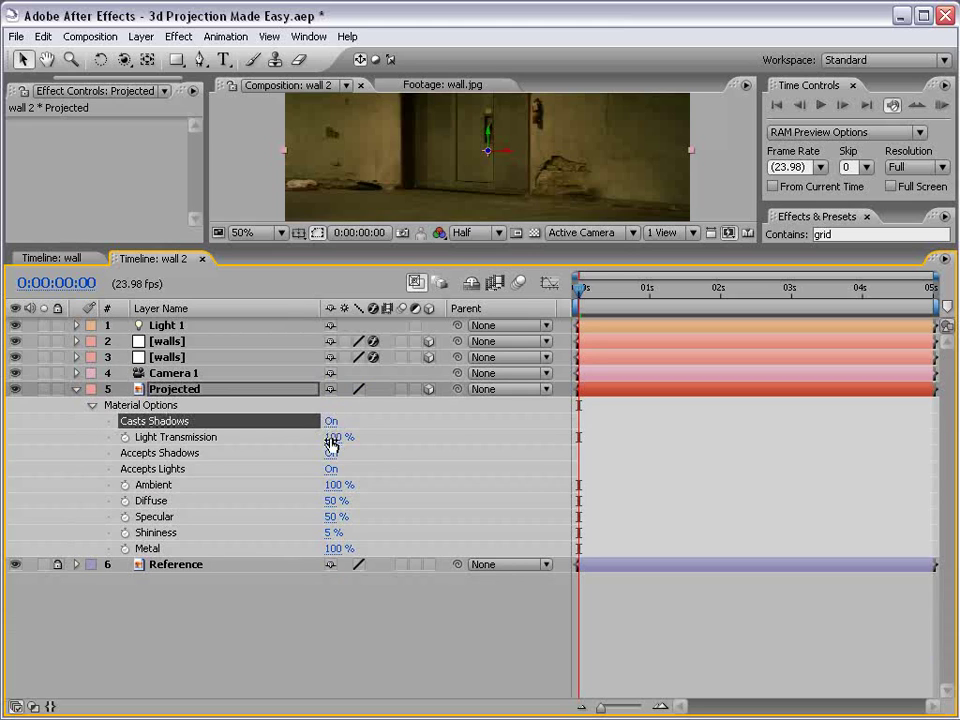
left_click(331, 423)
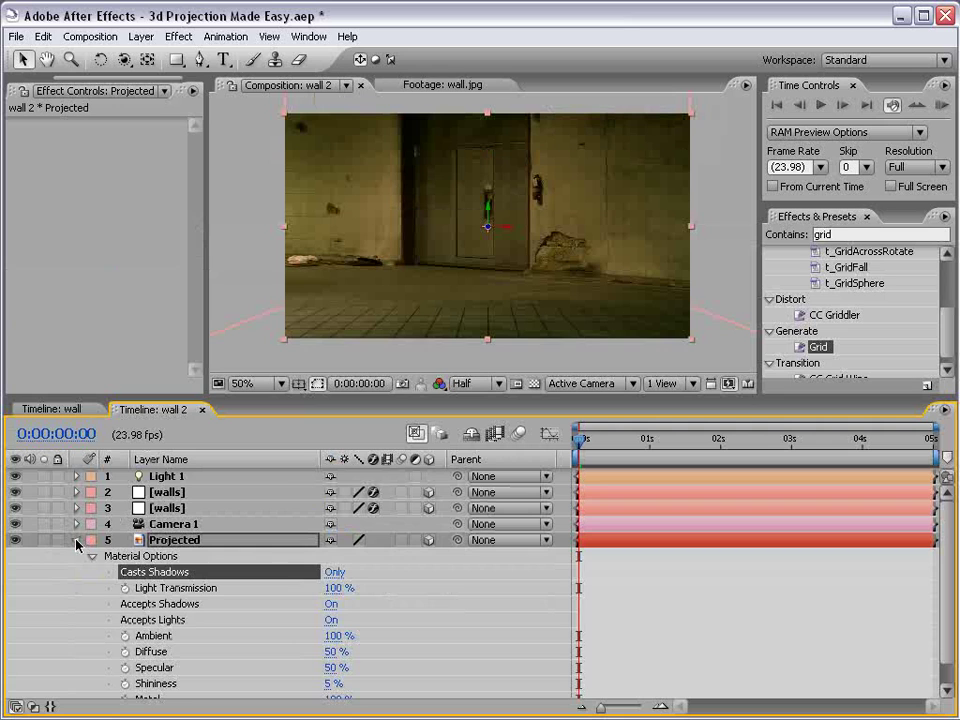
Collapse Projected, then toggle the walls layers' grid effect and continuous rasterize off and back on
left_click(77, 541)
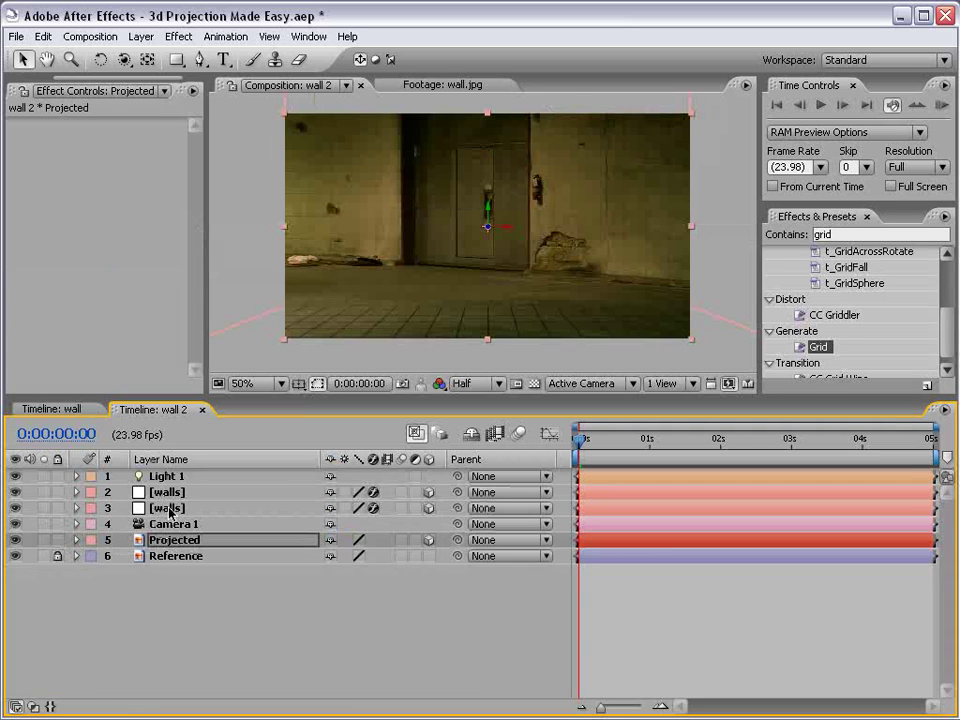
left_click_drag(263, 398, 263, 385)
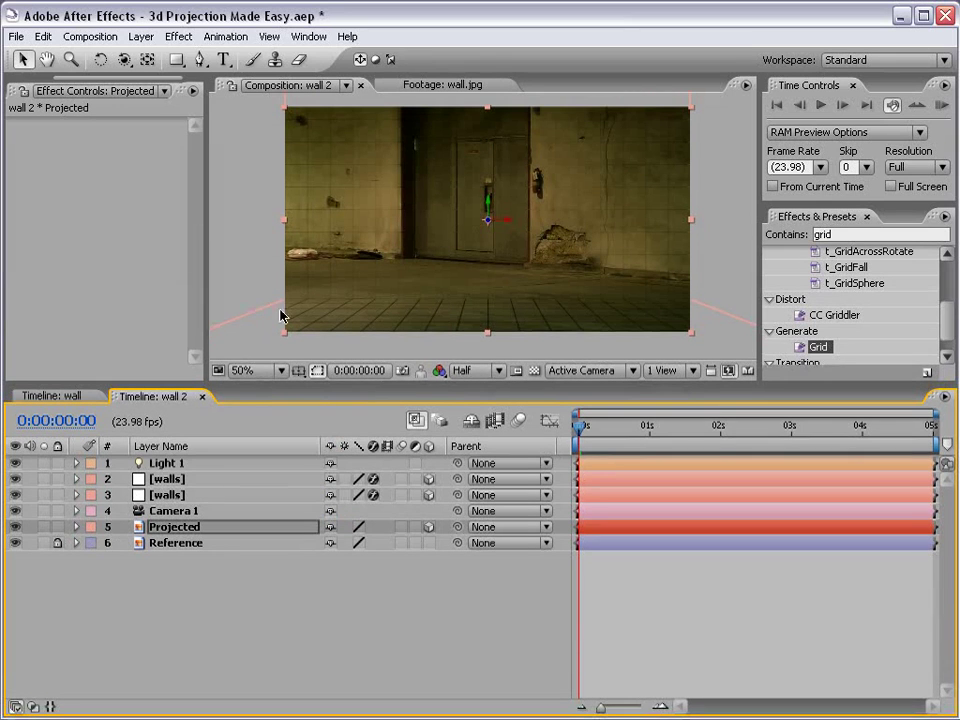
left_click(380, 479)
left_click(385, 495)
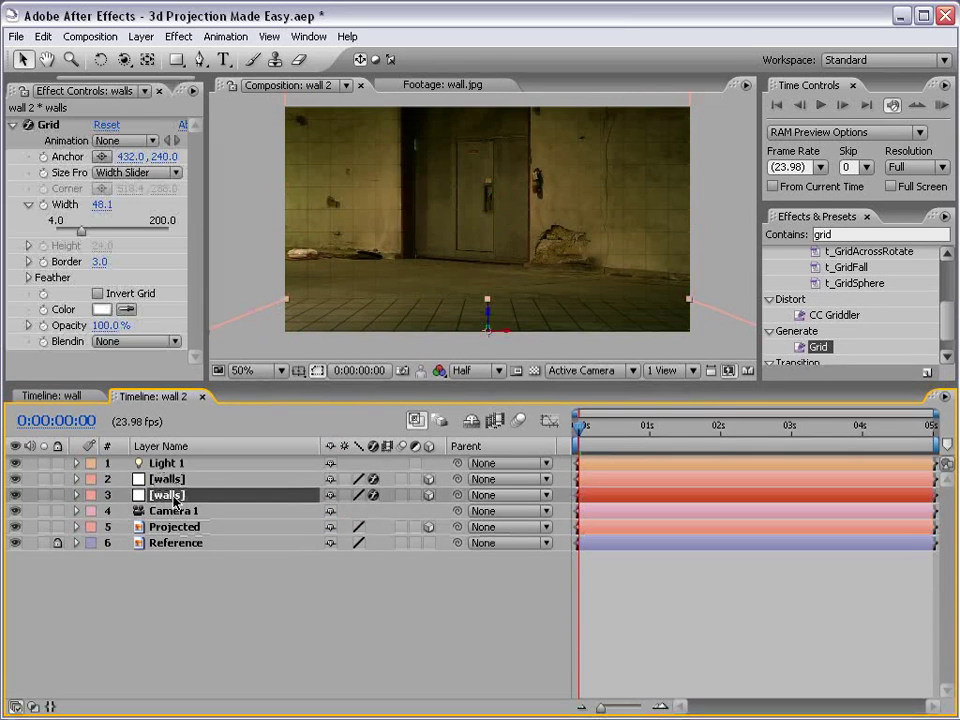
left_click(374, 494)
left_click(344, 480)
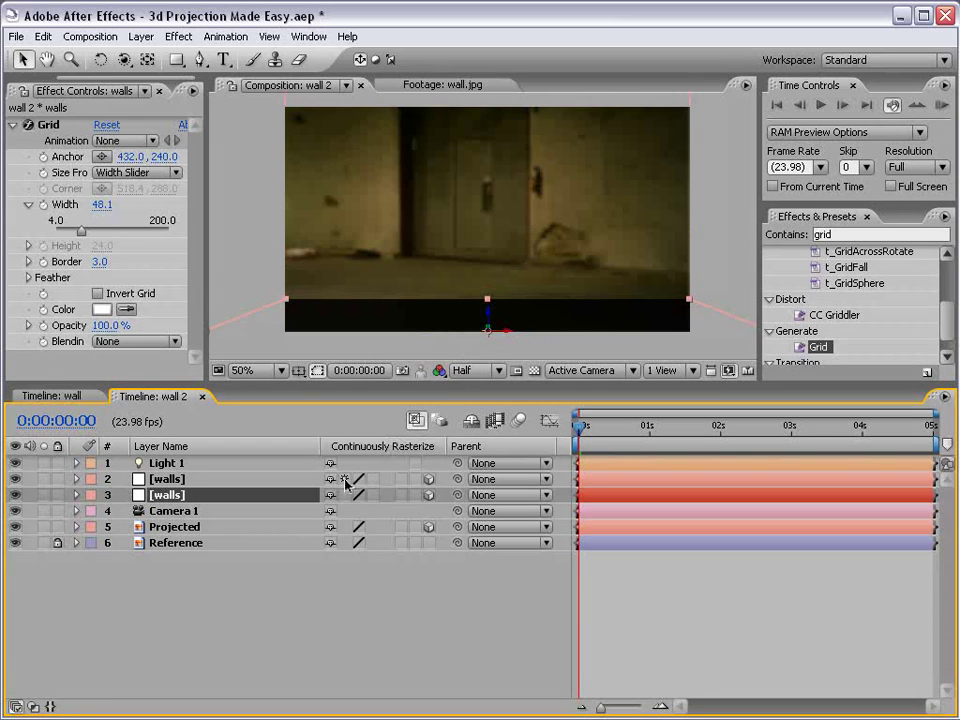
left_click(344, 480)
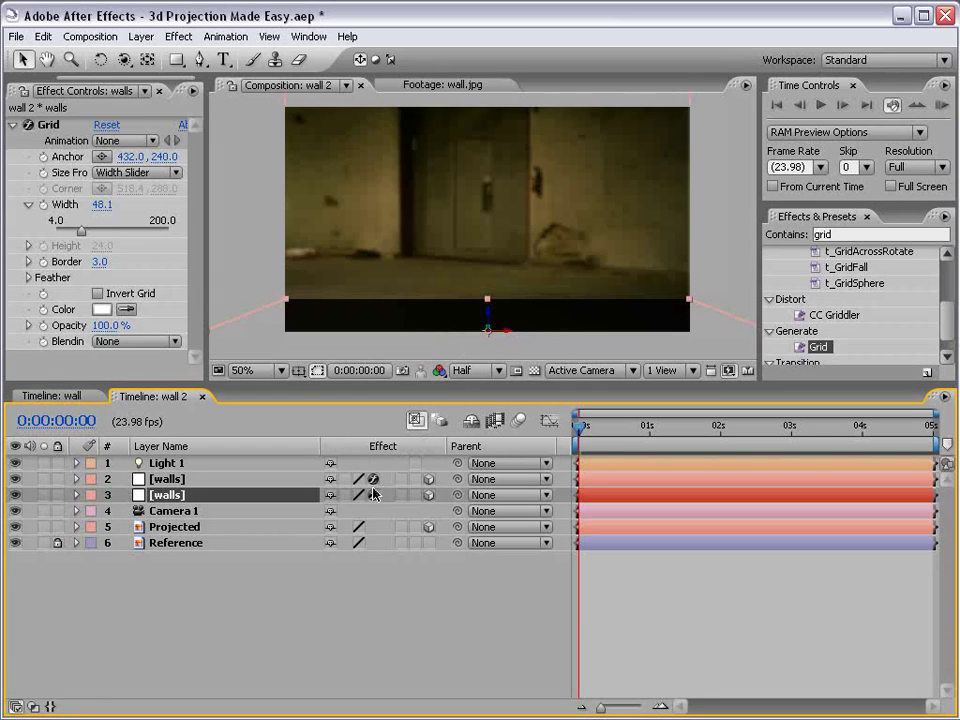
left_click(373, 479)
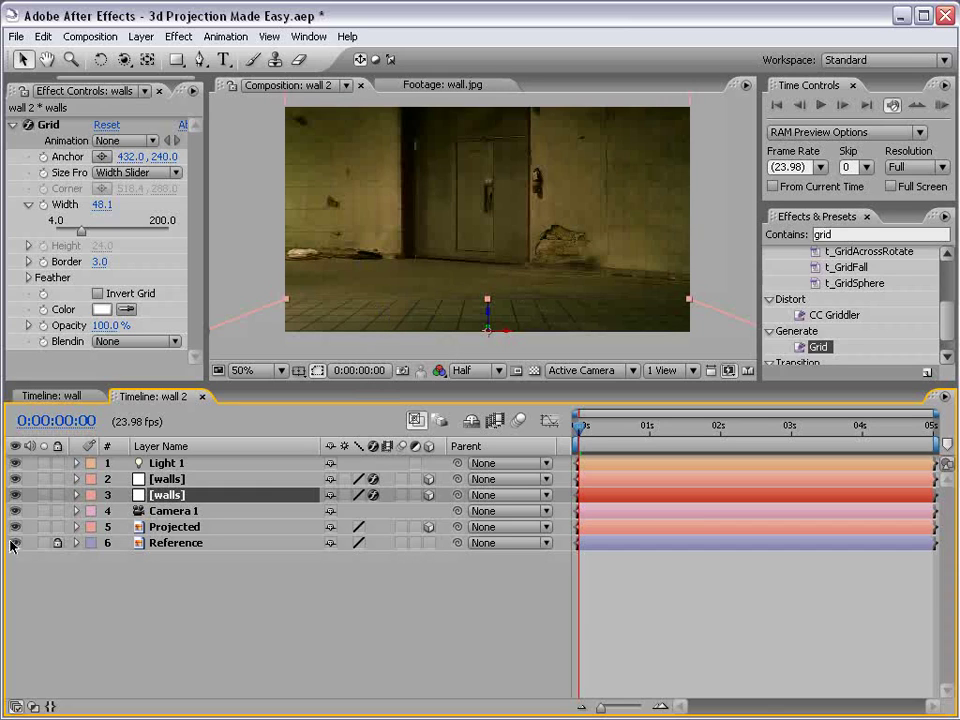
Turn Accepts Lights off for both walls layers, then collapse them
left_click(160, 479)
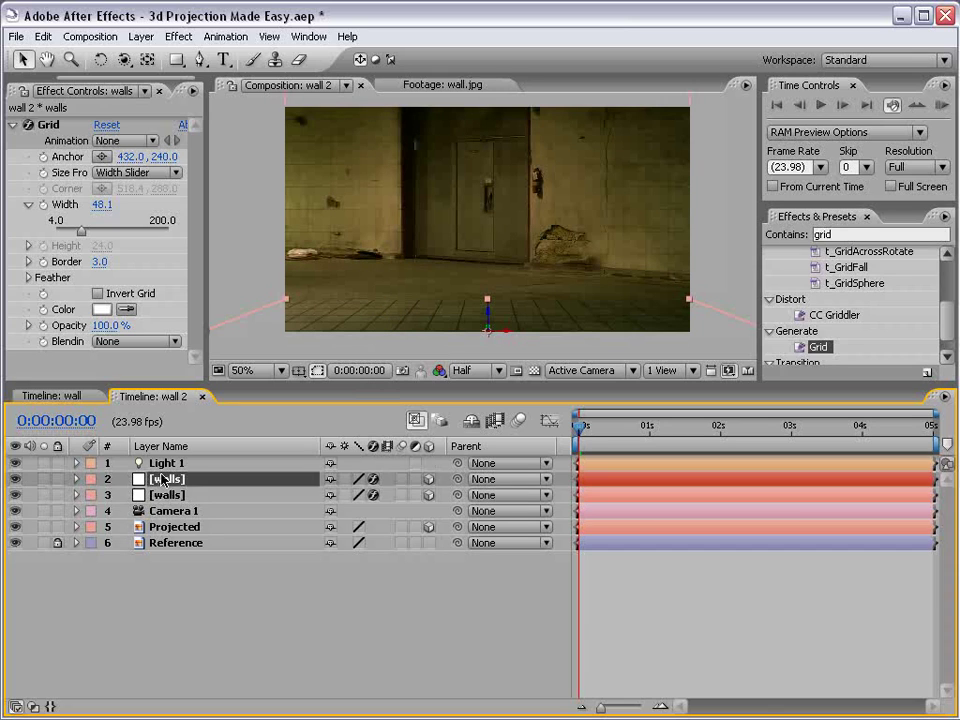
left_click(168, 495, "shift")
key("a")
key("a")
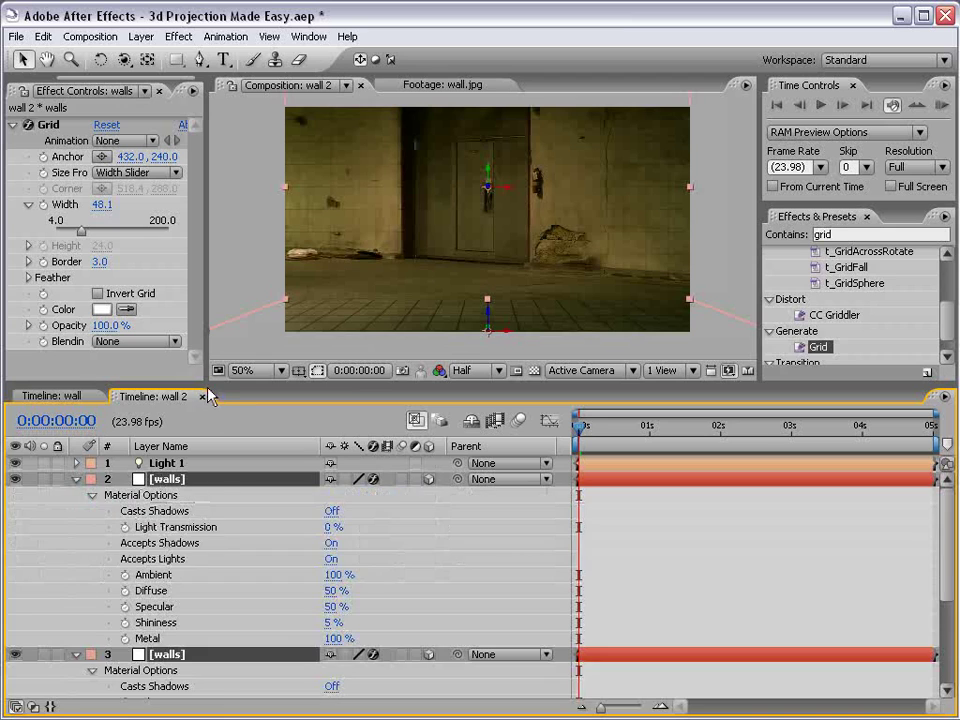
left_click_drag(208, 390, 205, 257)
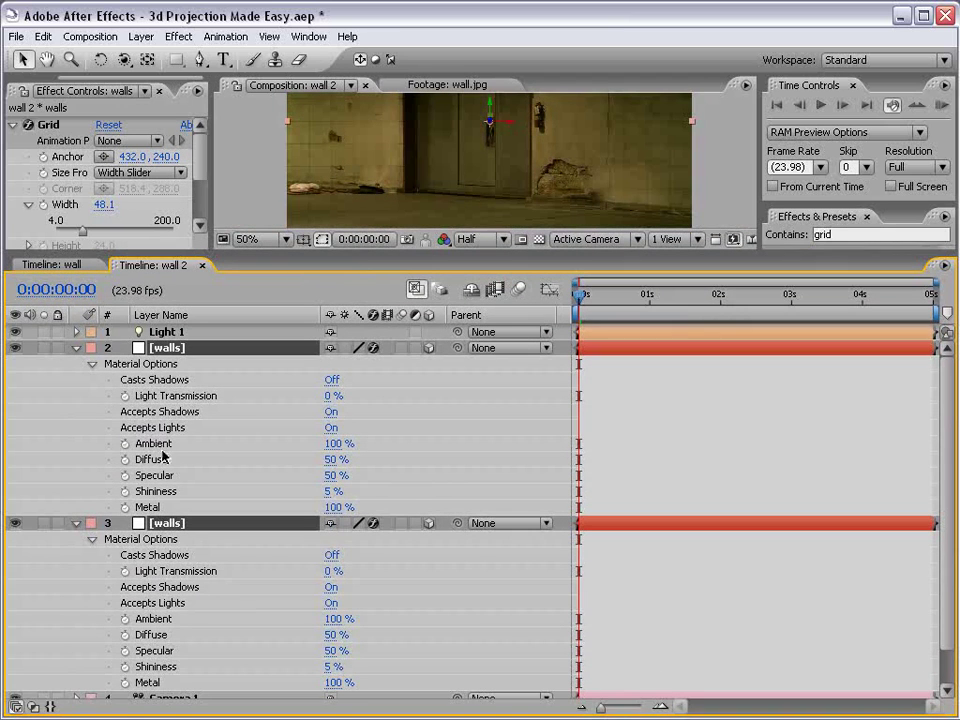
left_click(331, 428)
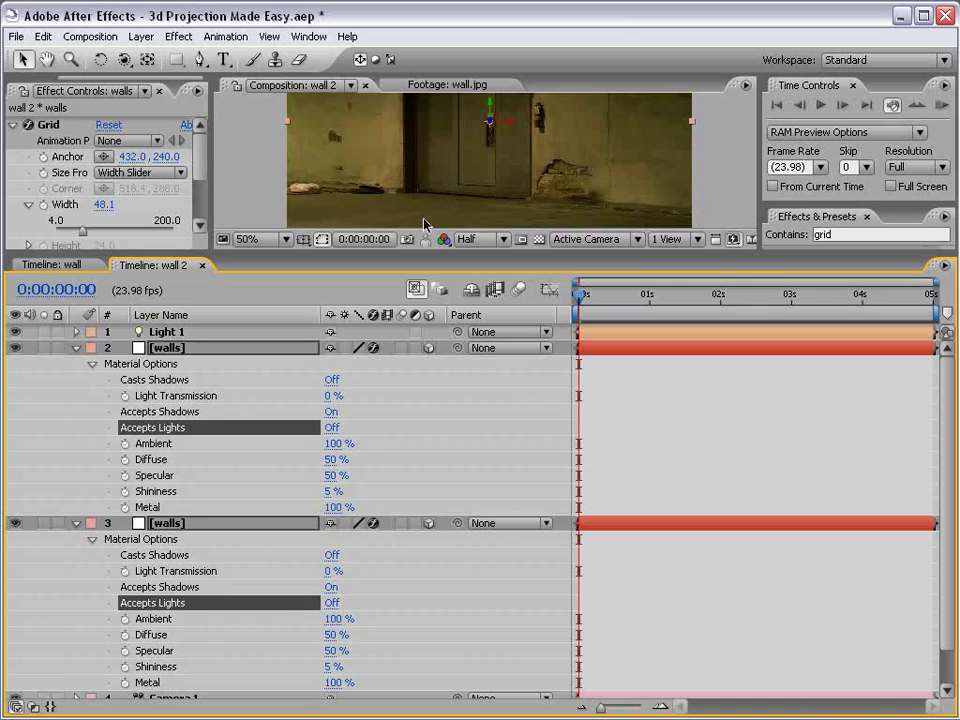
left_click(77, 348)
left_click(77, 364)
Enlarge the viewer, hide the Reference layer, and select Light 1, Camera 1 and Projected in turn
left_click(278, 416)
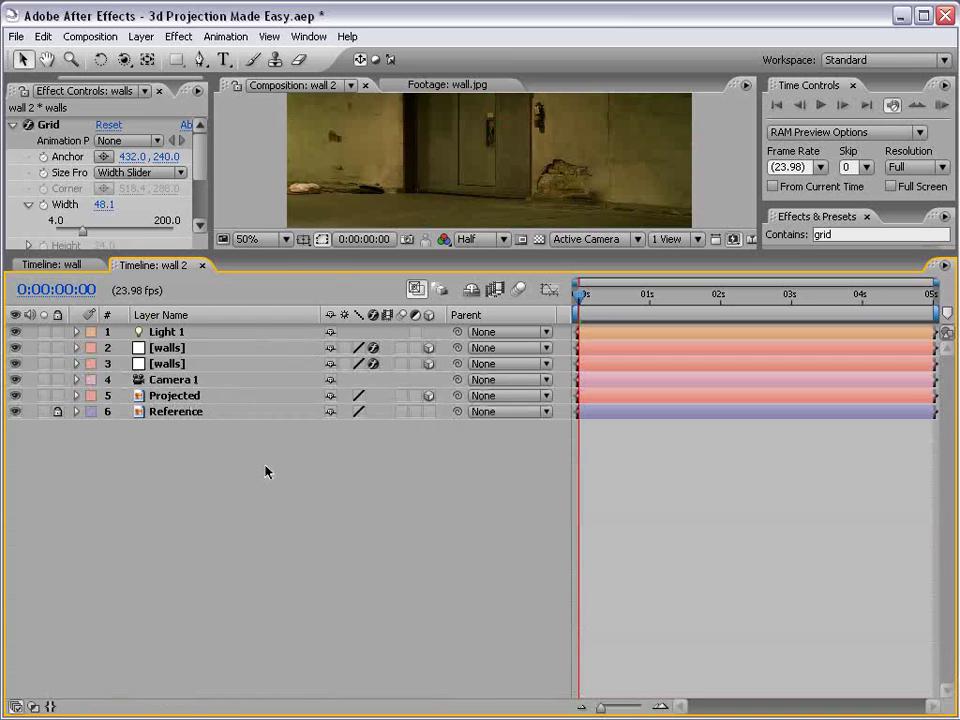
left_click_drag(322, 262, 320, 398)
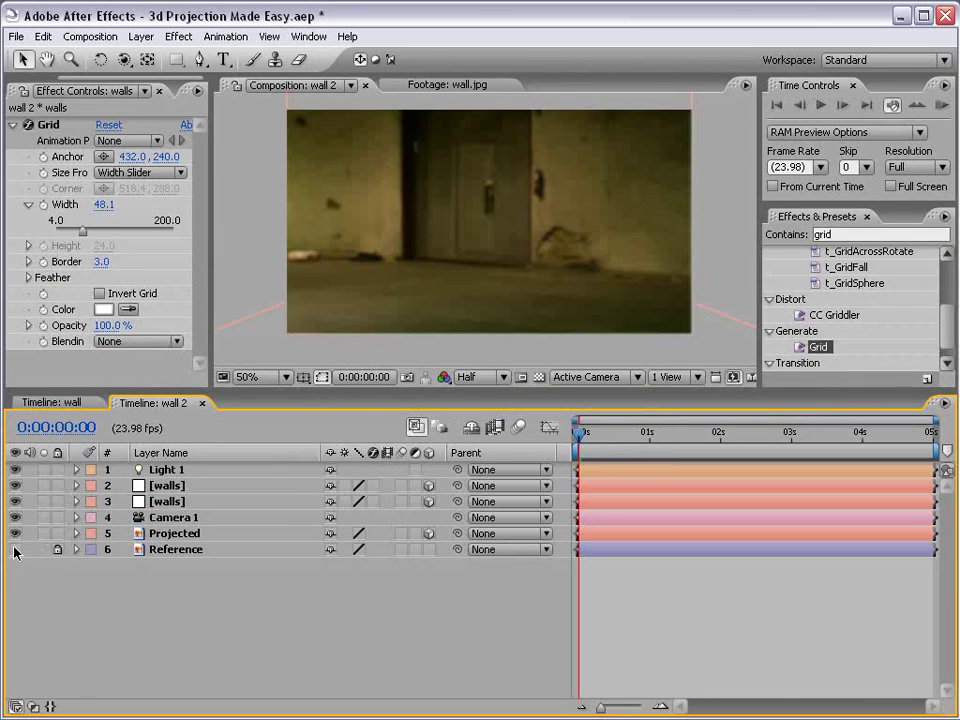
left_click(173, 517)
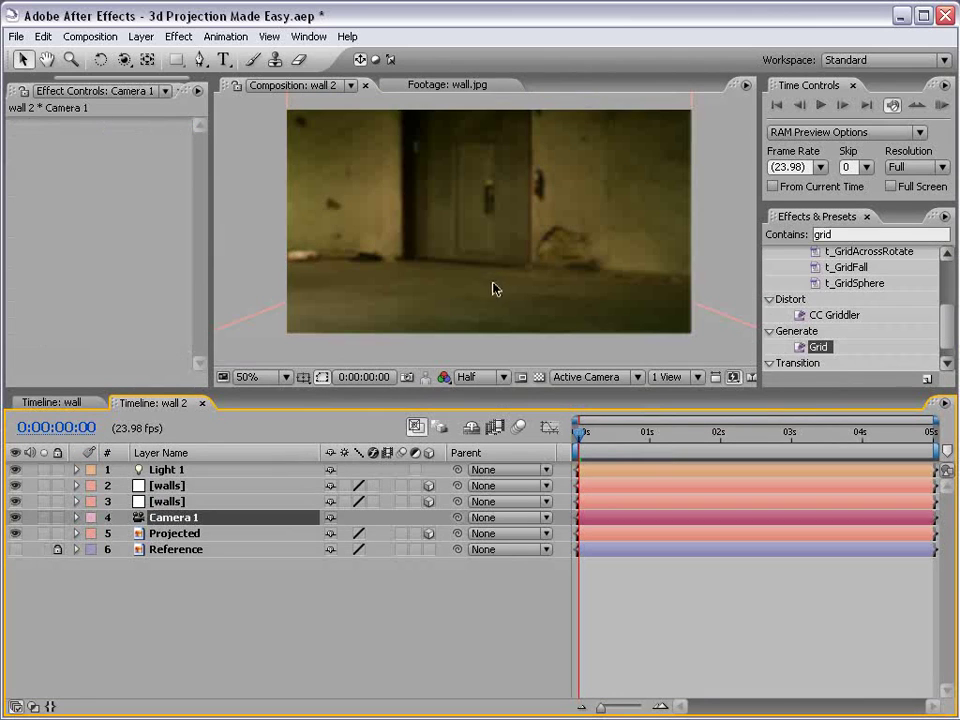
left_click(168, 470)
left_click(178, 521)
left_click(175, 531)
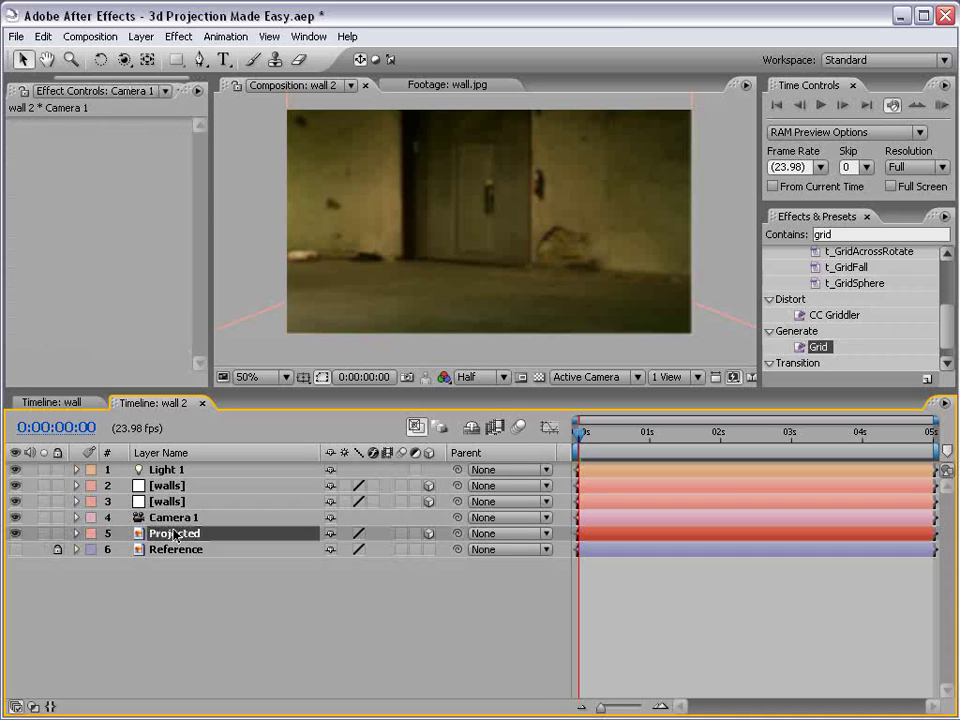
left_click(175, 519)
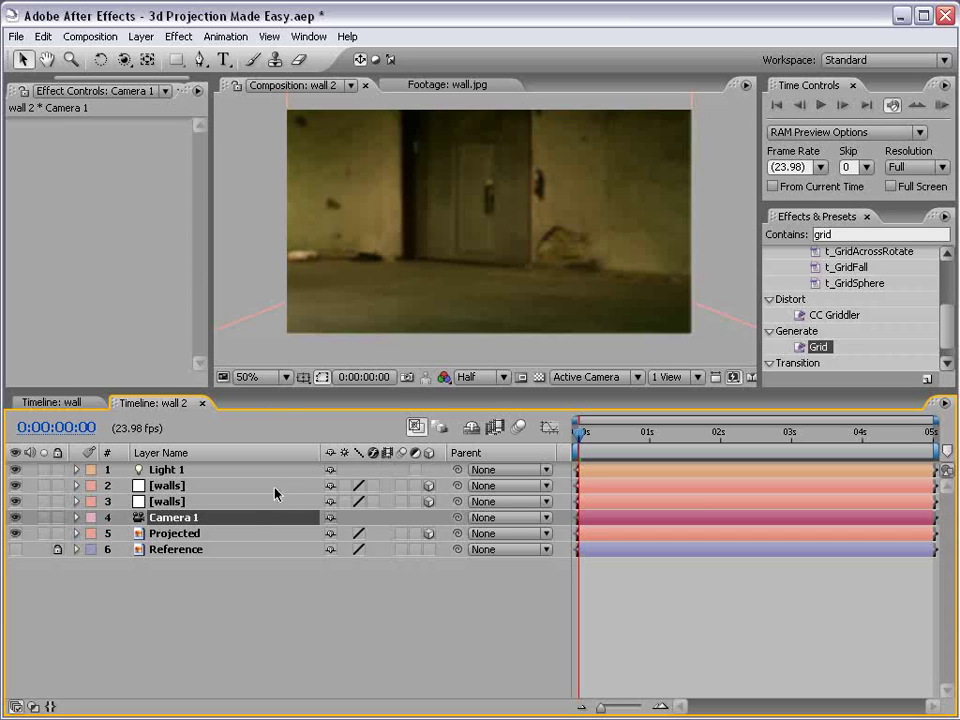
Pick-whip Projected and Light 1 to Camera 1 as their parent
left_click(195, 533)
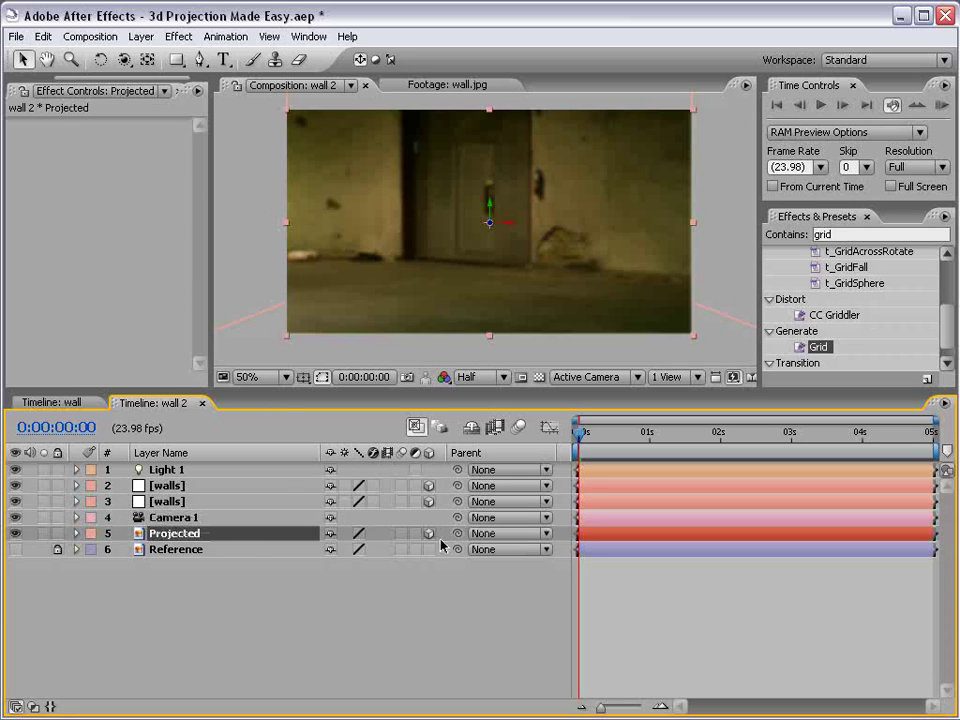
left_click_drag(457, 533, 162, 520)
left_click(437, 470)
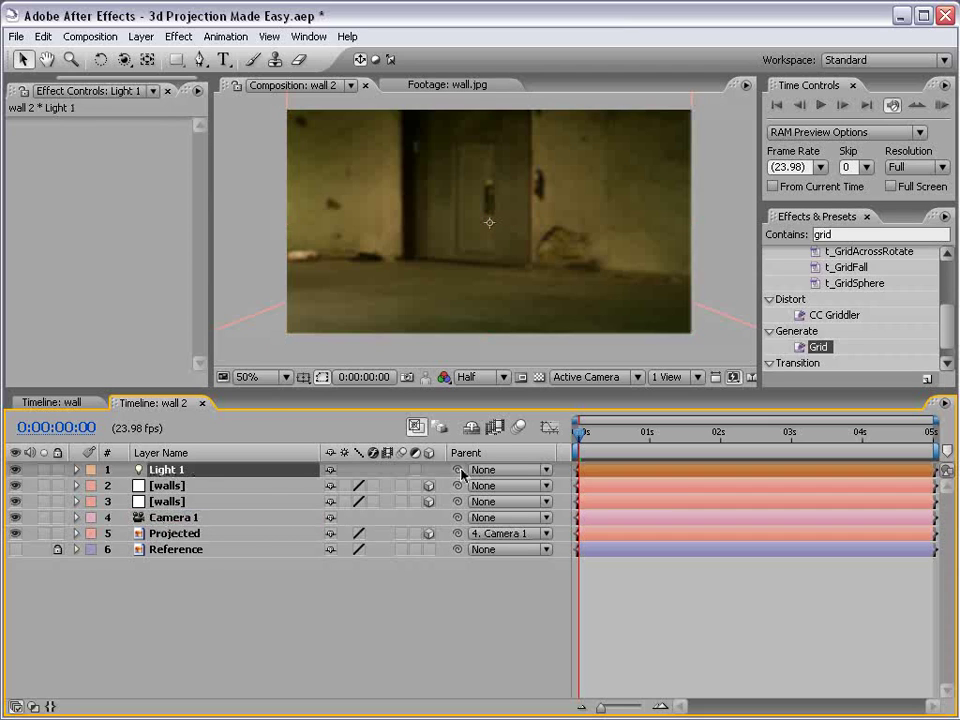
left_click_drag(415, 466, 165, 518)
Orbit Camera 1 to confirm the projected photo stays mapped onto the walls
left_click(180, 519)
key("c")
left_click_drag(407, 238, 365, 255)
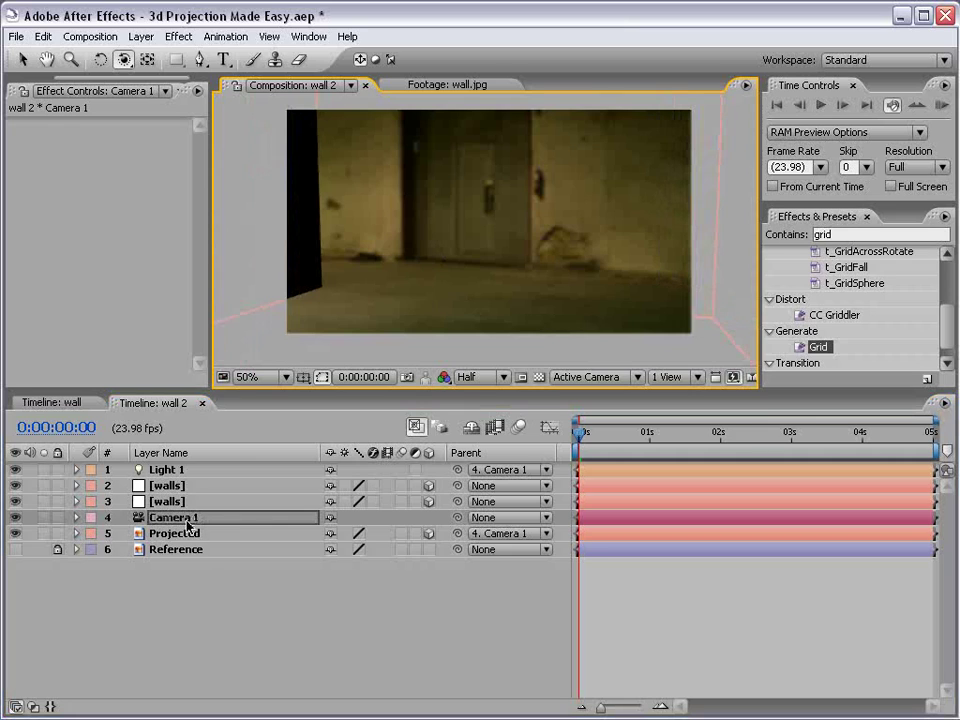
left_click_drag(506, 238, 381, 219)
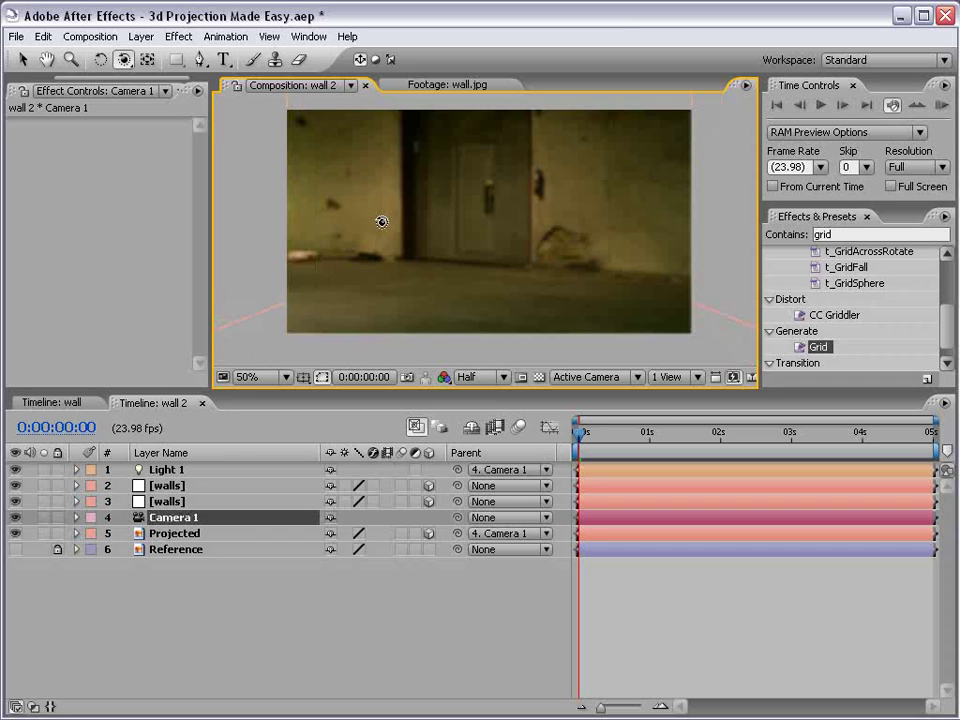
Turn the grid effect back on for both walls layers and show the Reference layer
left_click(372, 485)
left_click(372, 501)
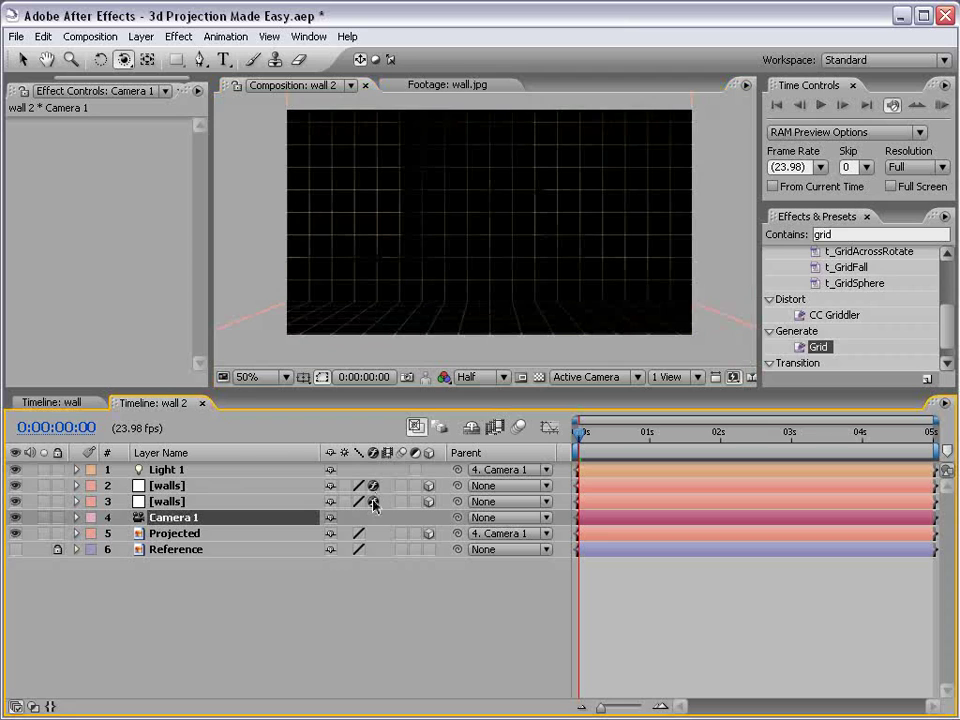
left_click(175, 550)
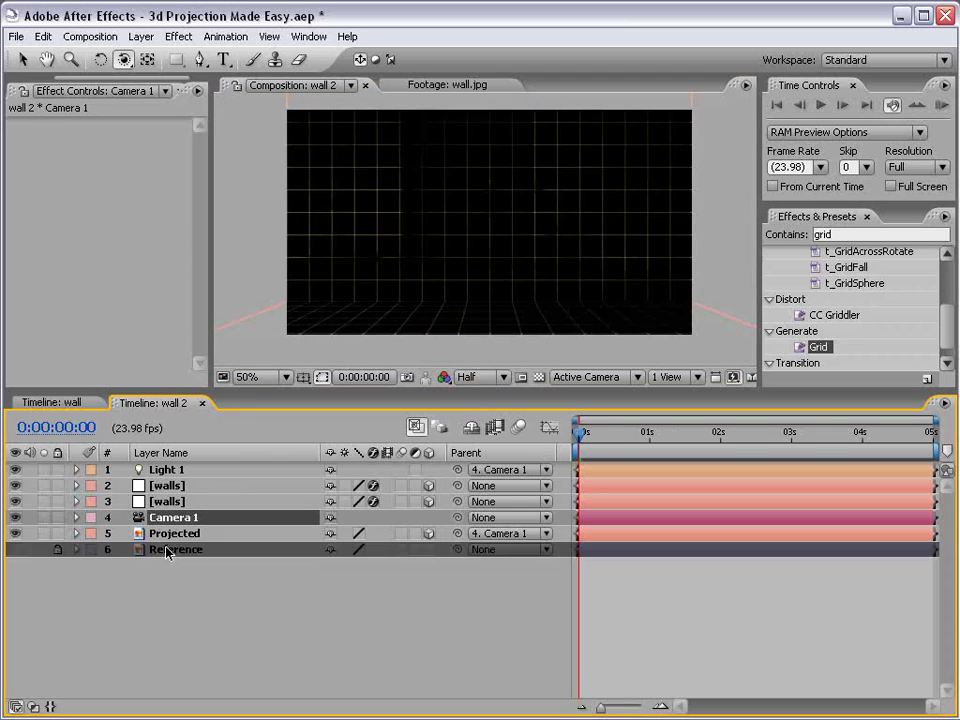
left_click(16, 550)
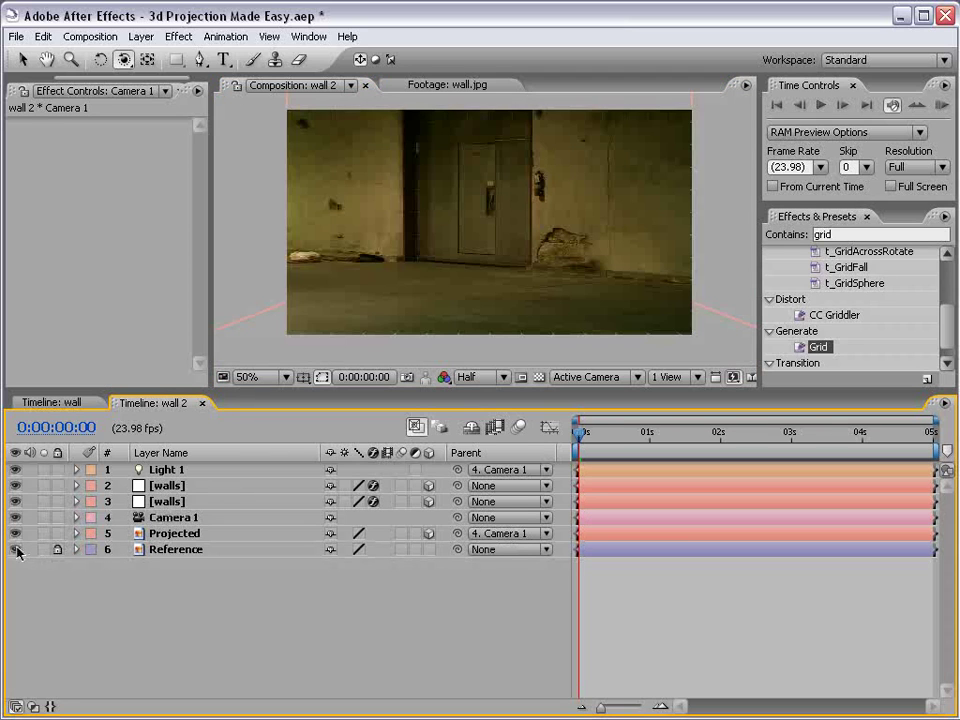
Set Accepts Shadows to Off for both walls layers, then collapse their properties
left_click(160, 488)
left_click(165, 501, "ctrl")
key("a")
key("a")
left_click_drag(276, 392, 268, 231)
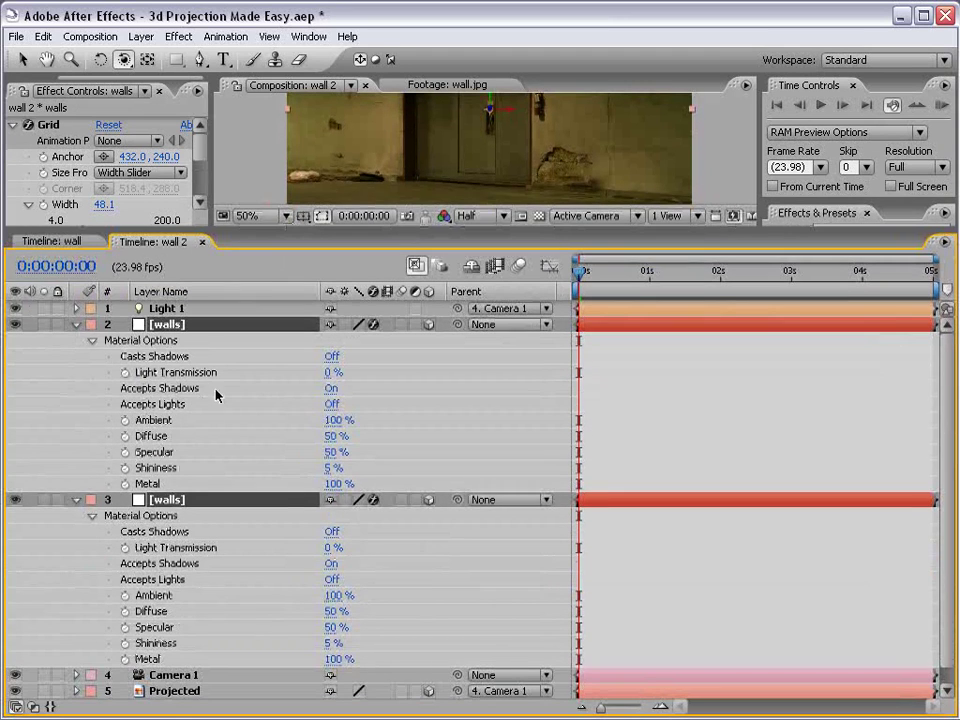
left_click(330, 389)
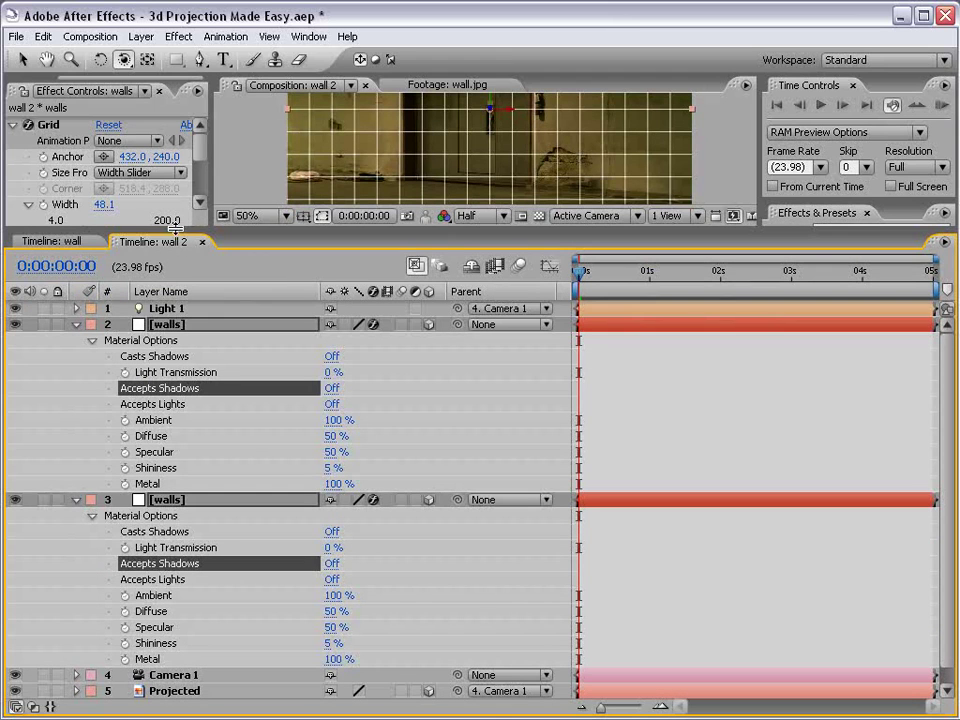
left_click_drag(175, 228, 175, 421)
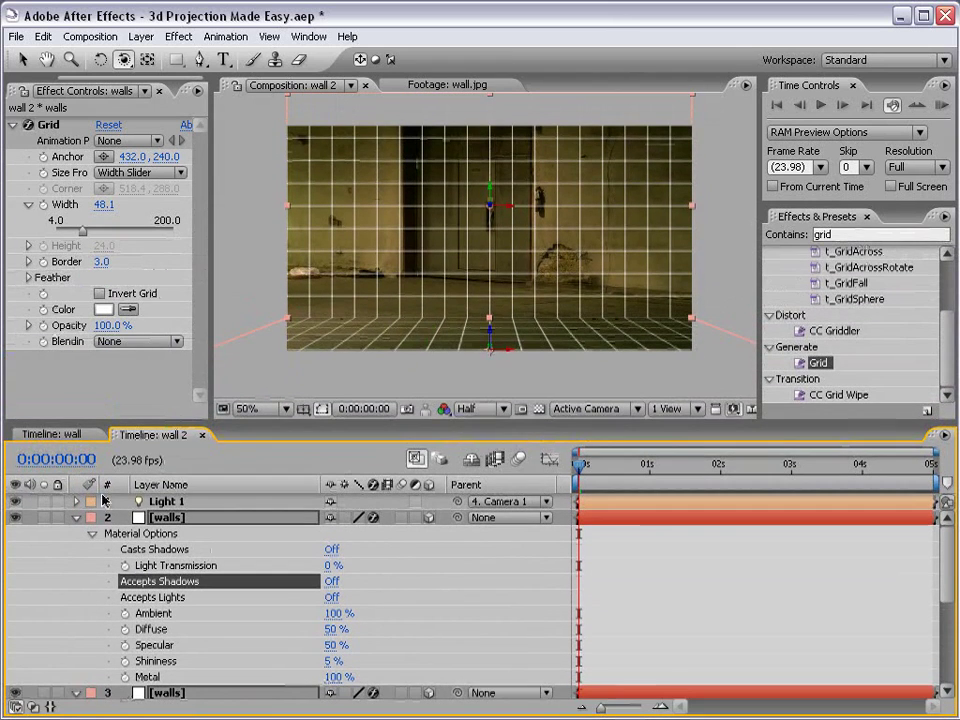
left_click(77, 517)
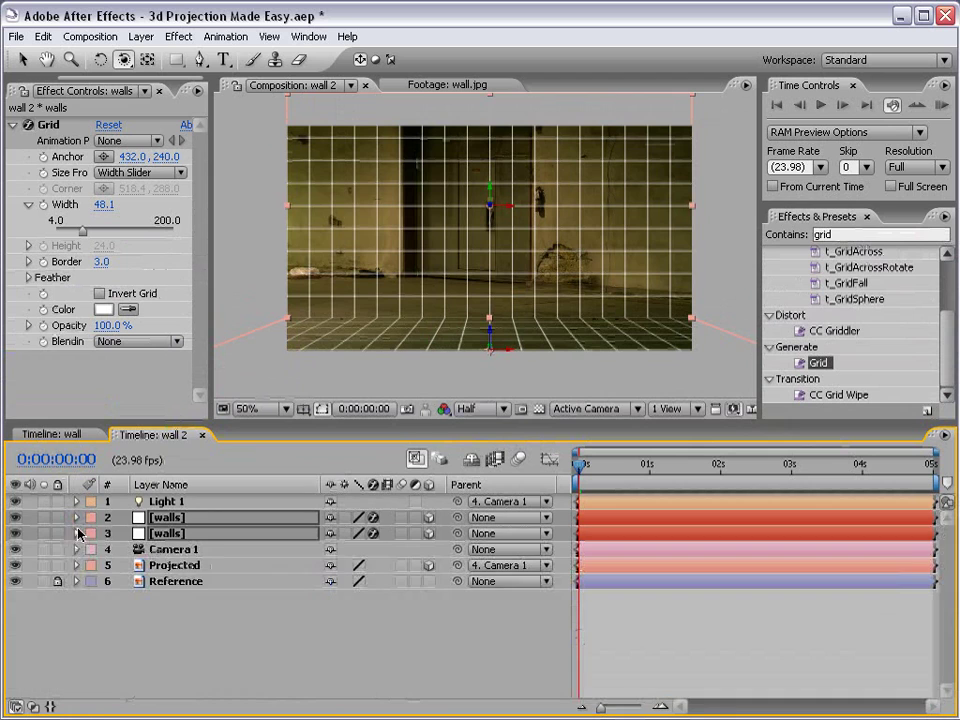
Orbit Camera 1 to view the gridded walls and floor from a new angle
left_click(123, 61)
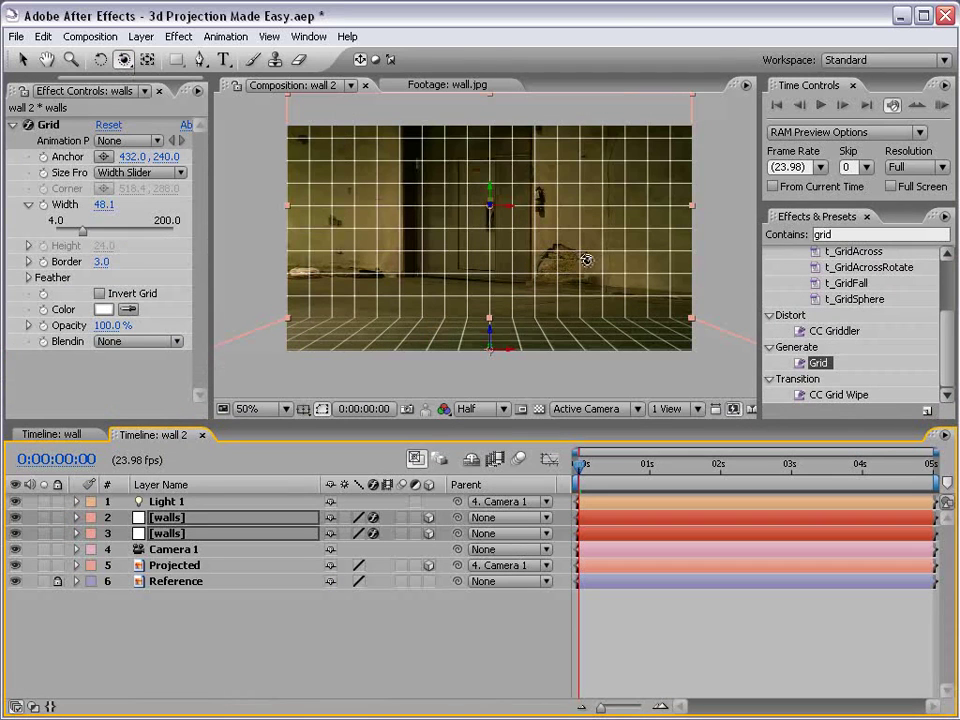
left_click_drag(602, 261, 542, 300)
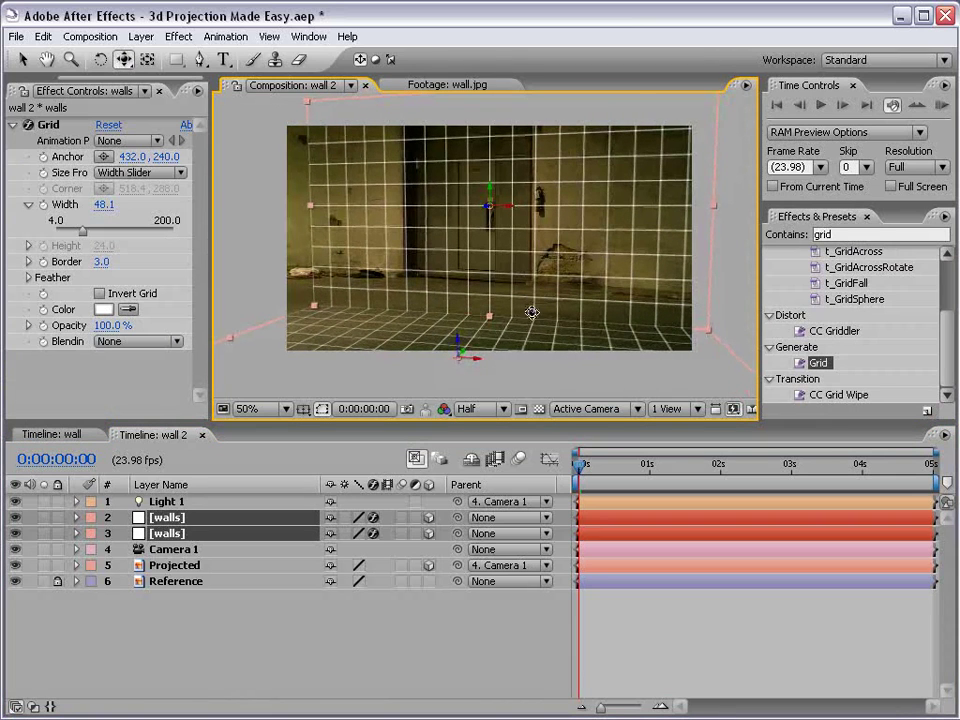
left_click_drag(531, 313, 518, 287)
key("w")
key("c")
key("c")
left_click_drag(624, 244, 619, 251)
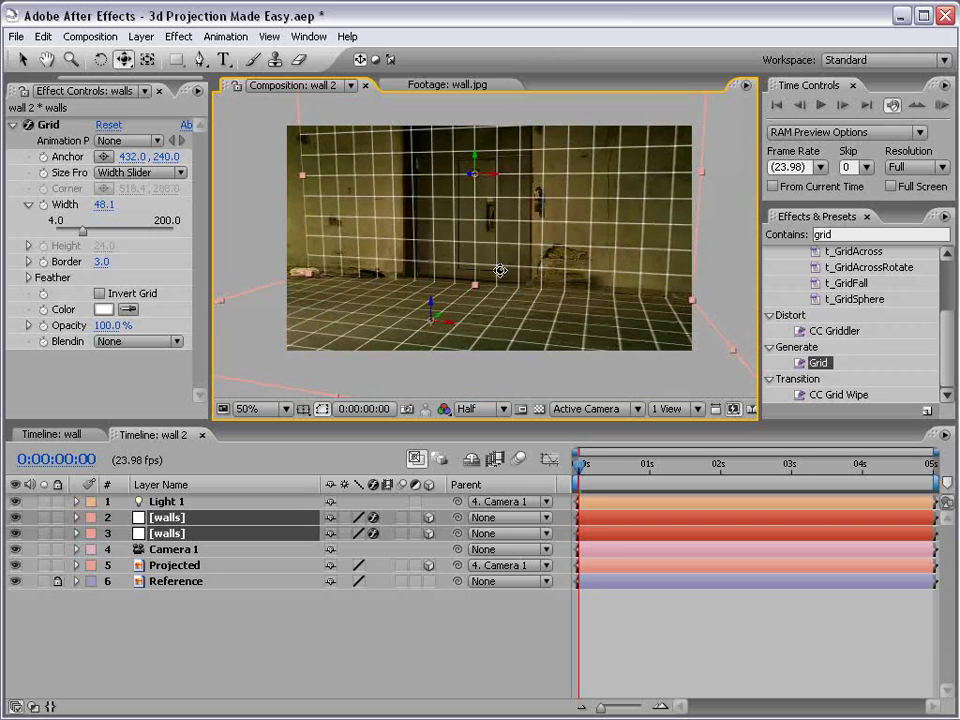
left_click_drag(500, 270, 484, 296)
Recentre the composition view with the Selection tool and select the first walls layer
scroll(508, 279, "up", 2)
scroll(317, 252, "down", 3)
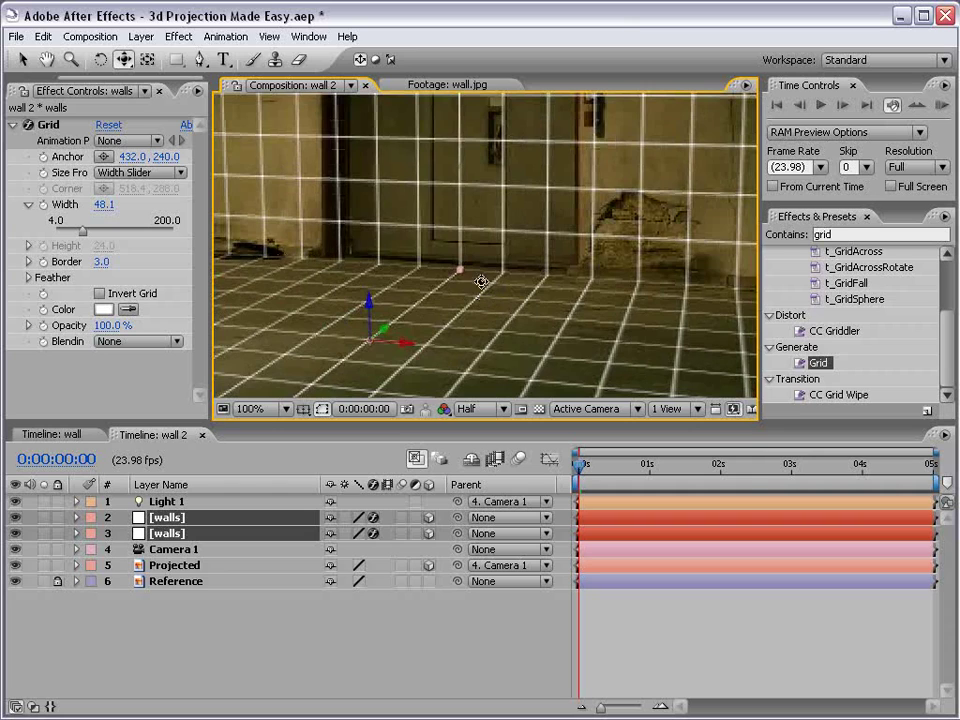
scroll(516, 276, "down", 2)
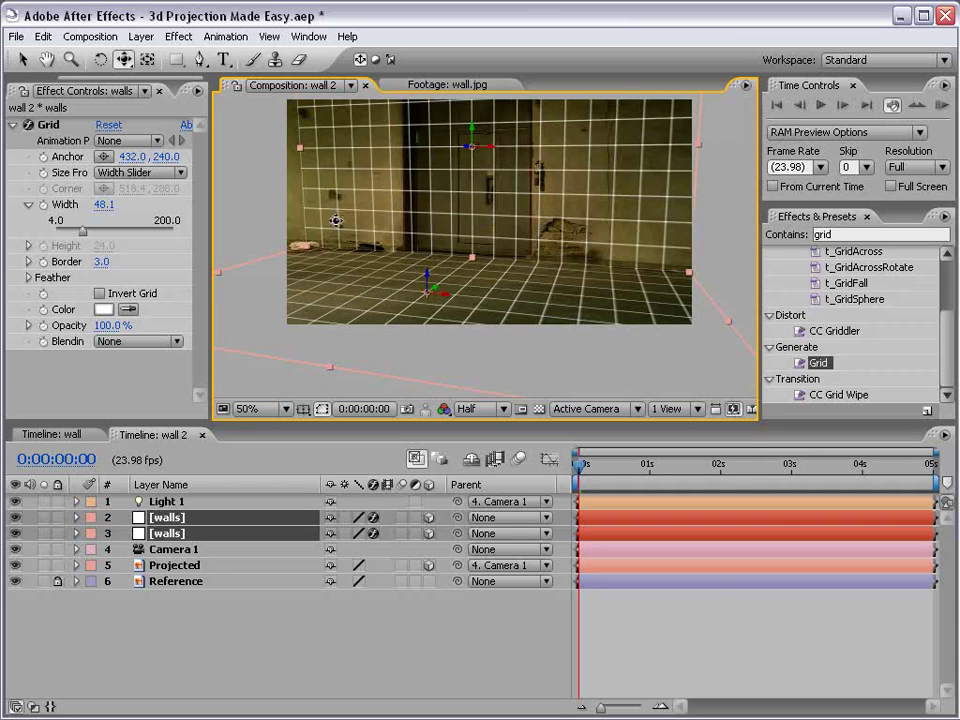
key("v")
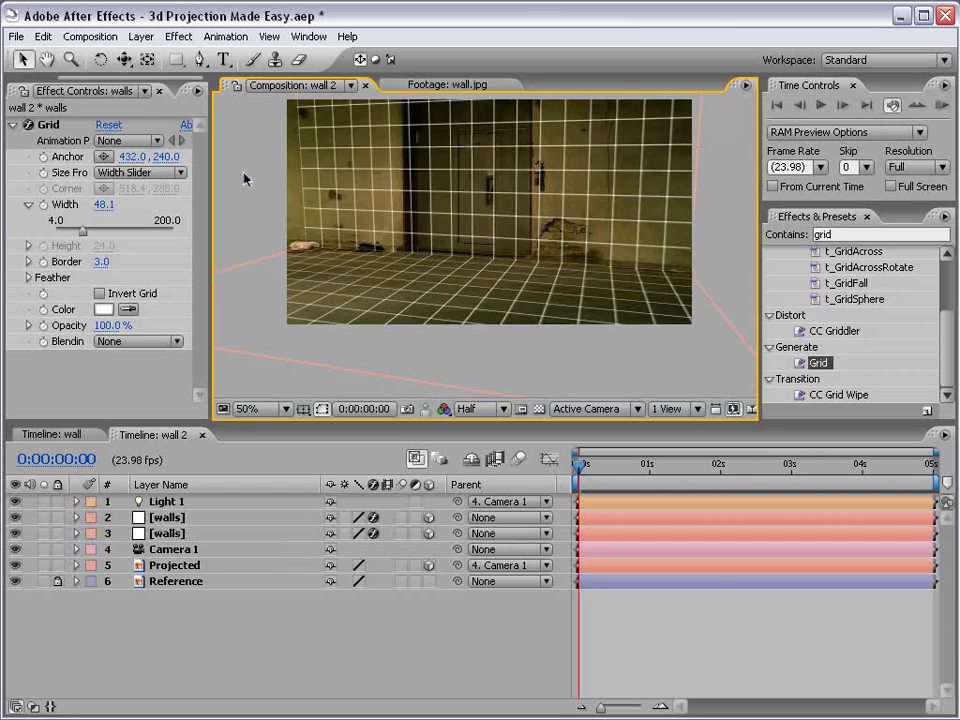
scroll(493, 268, "down", 1)
left_click_drag(484, 236, 500, 248)
scroll(500, 248, "up", 1)
left_click(375, 191)
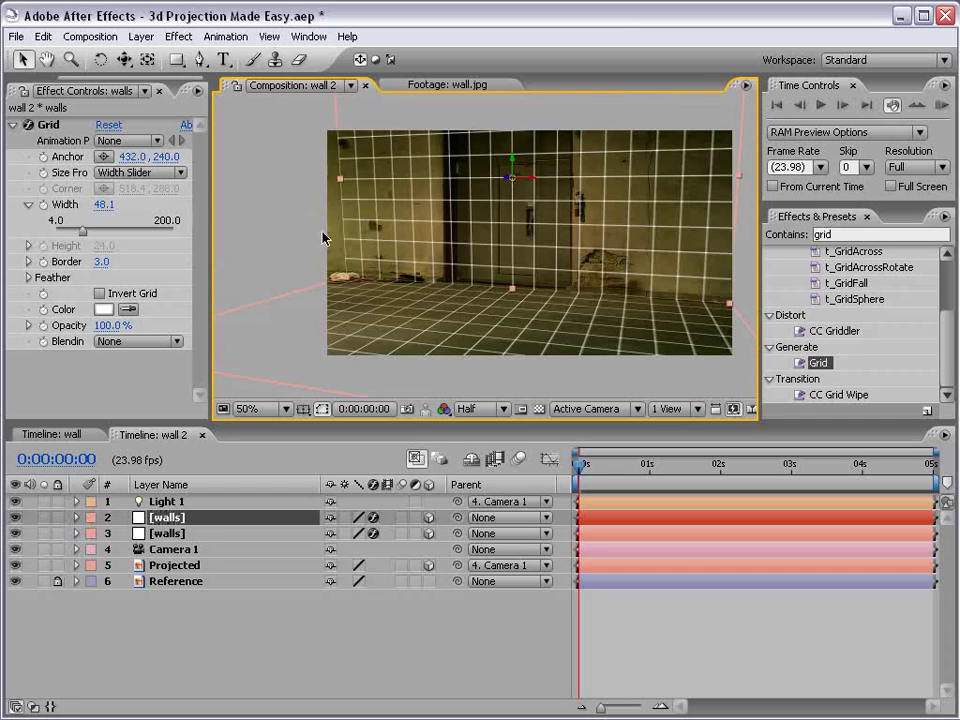
Stretch the back wall solid leftward and pull the floor solid's edge up to match the photo
left_click_drag(341, 181, 291, 181)
left_click(368, 336)
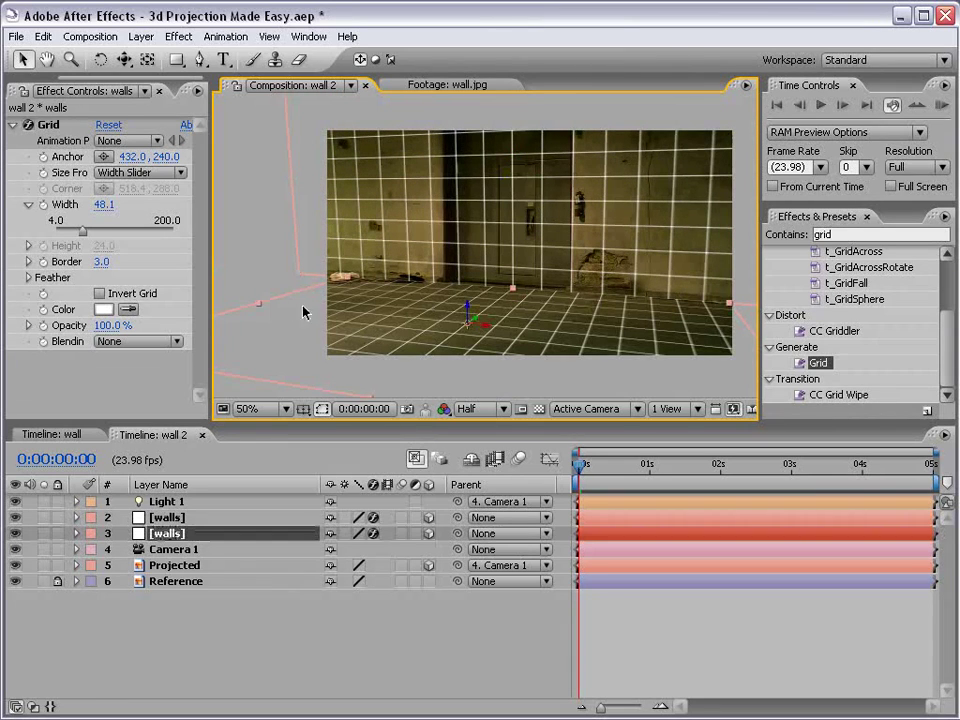
mouse_move(259, 308)
left_mouse_down()
mouse_move(223, 294)
mouse_move(257, 289)
left_mouse_up()
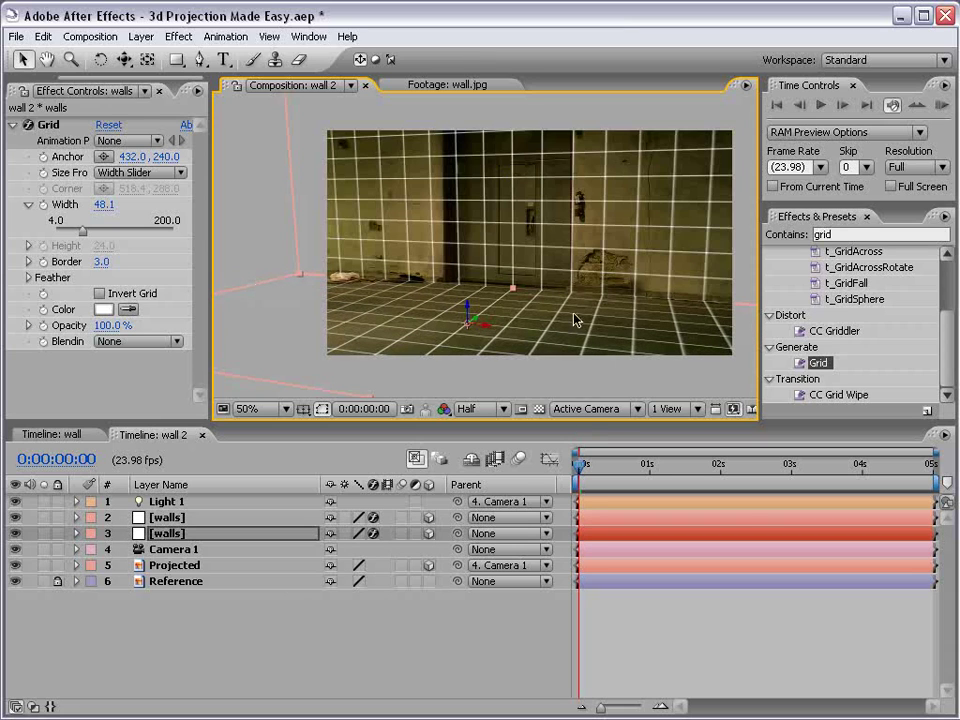
Maximize the viewer at 100% and orbit slightly to check the grids against the photo
key("grave")
key("period")
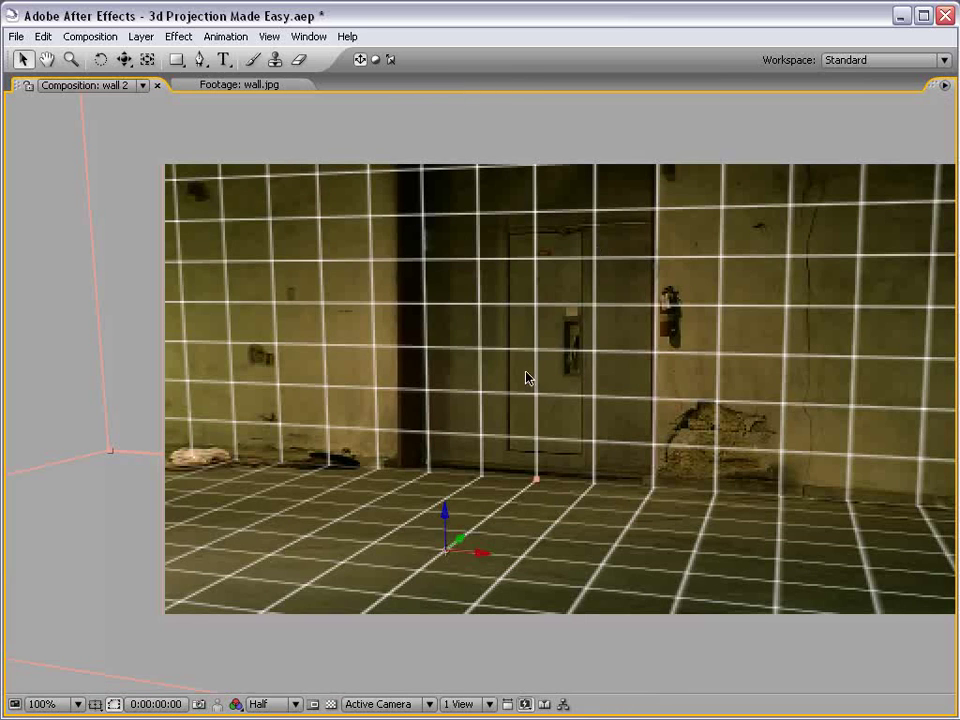
key("c")
left_click_drag(526, 362, 521, 345)
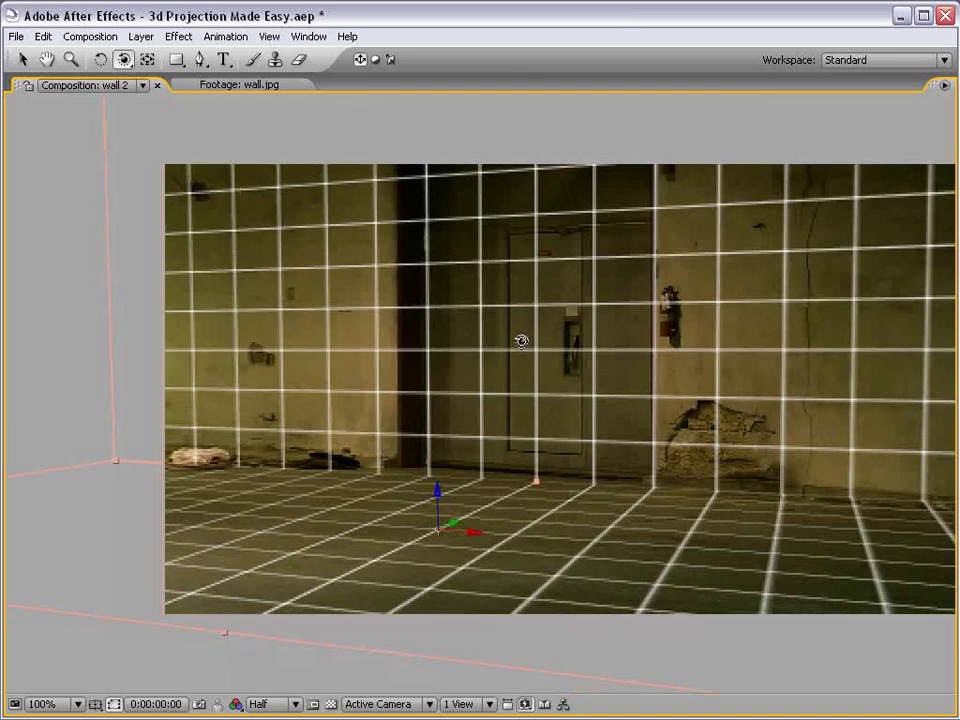
key("grave")
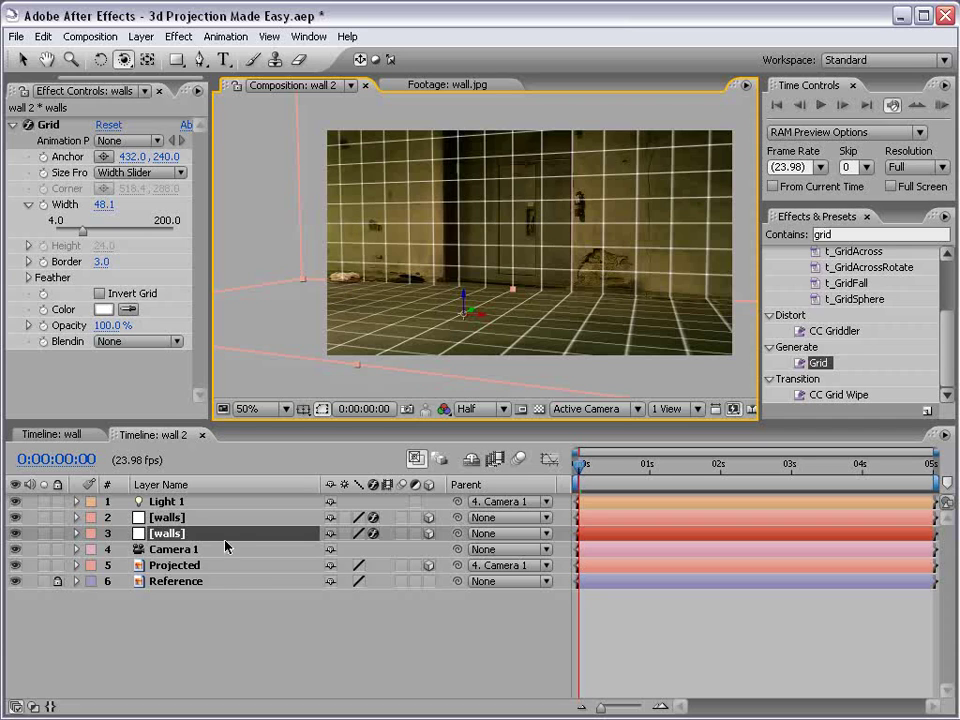
Set Accepts Shadows to On in Material Options for both walls layers
left_click(168, 517, "shift")
left_click_drag(184, 427, 188, 263)
key("a")
key("a")
scroll(172, 440, "down", 1)
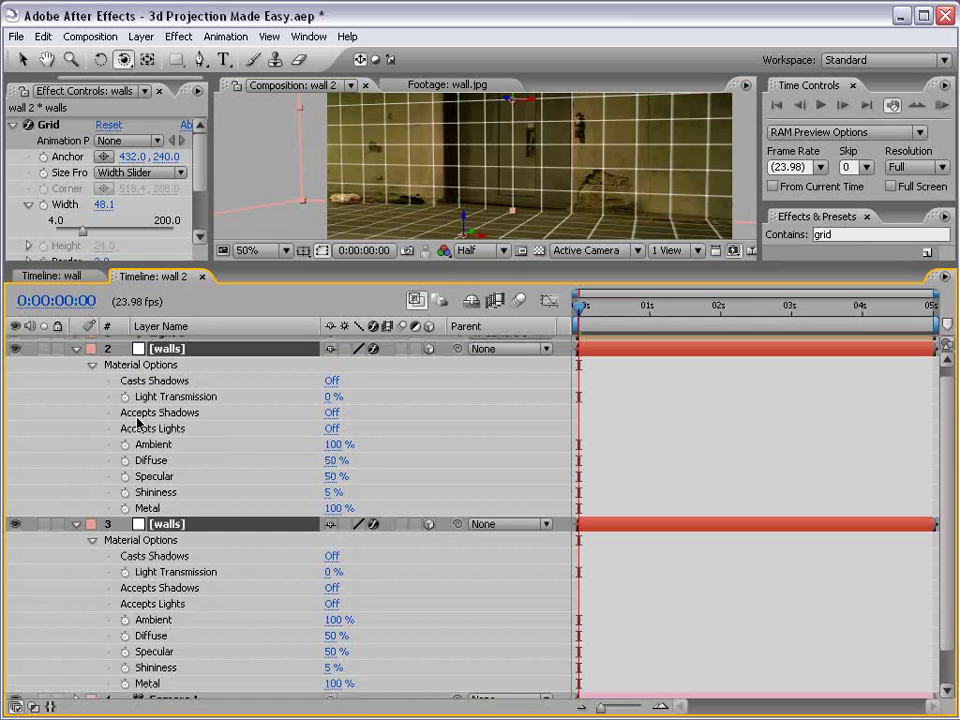
left_click(331, 413)
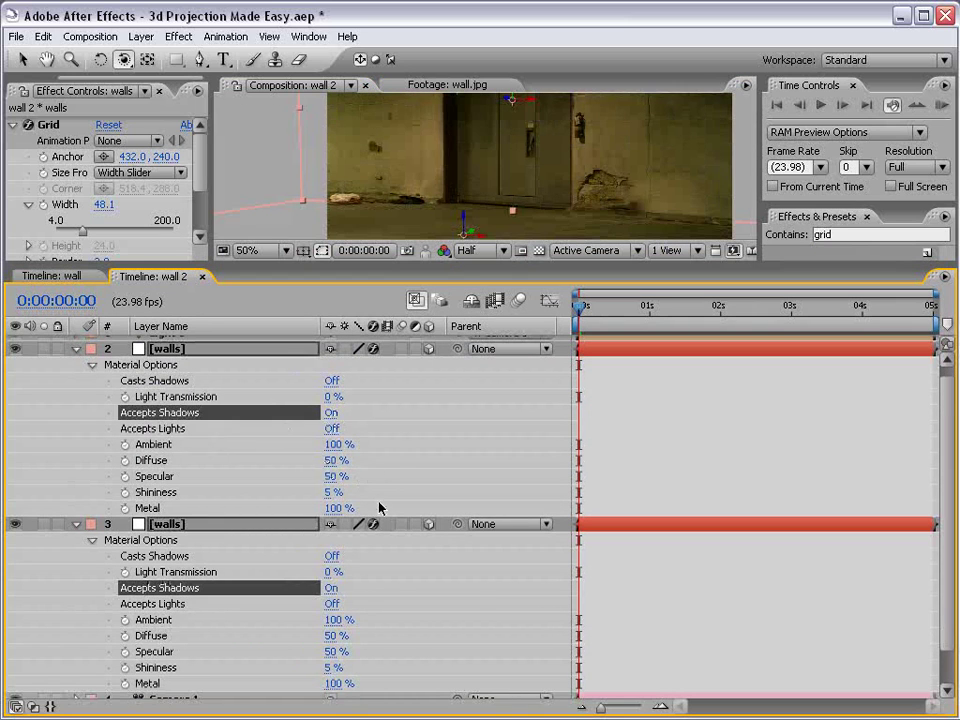
Collapse the material options and switch off the grid effect on both walls layers
key("a")
key("a")
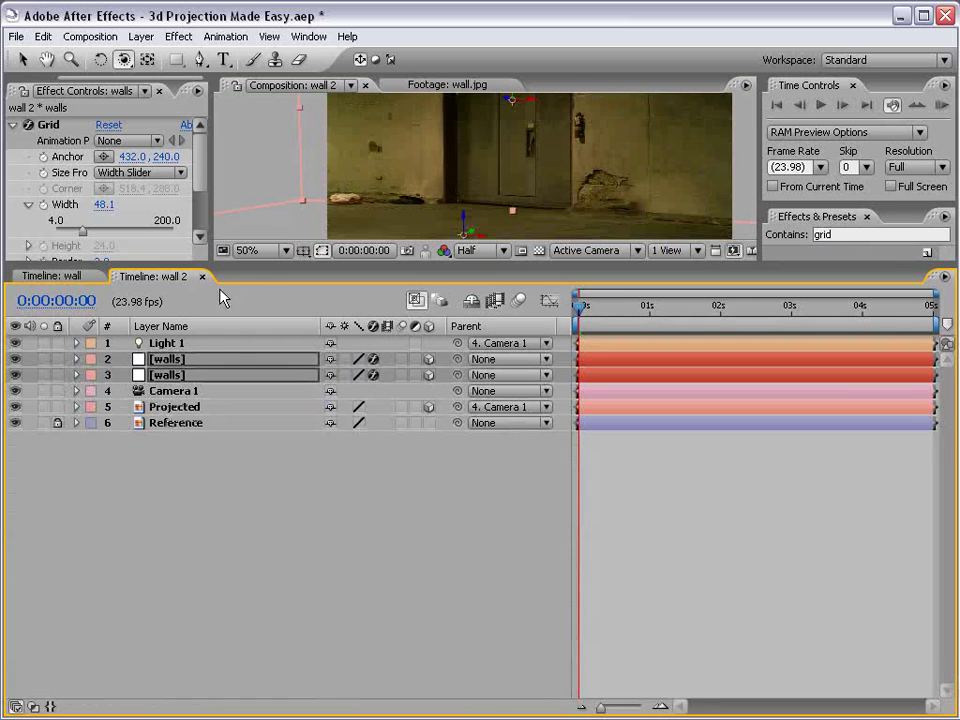
left_click_drag(251, 265, 255, 393)
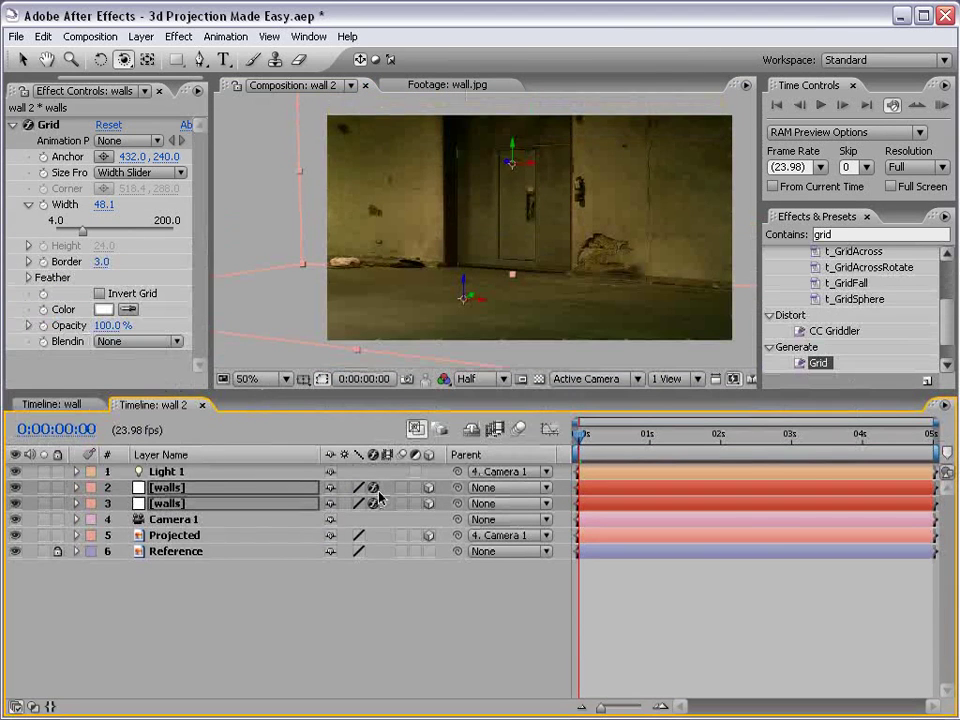
left_click_drag(373, 488, 373, 508)
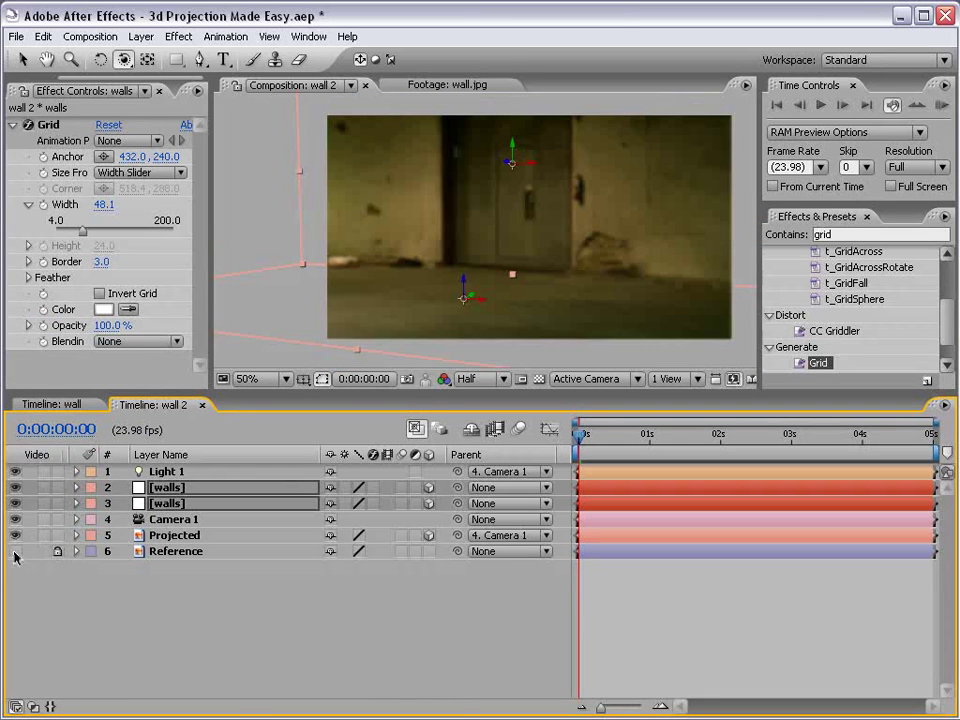
left_click_drag(440, 393, 424, 480)
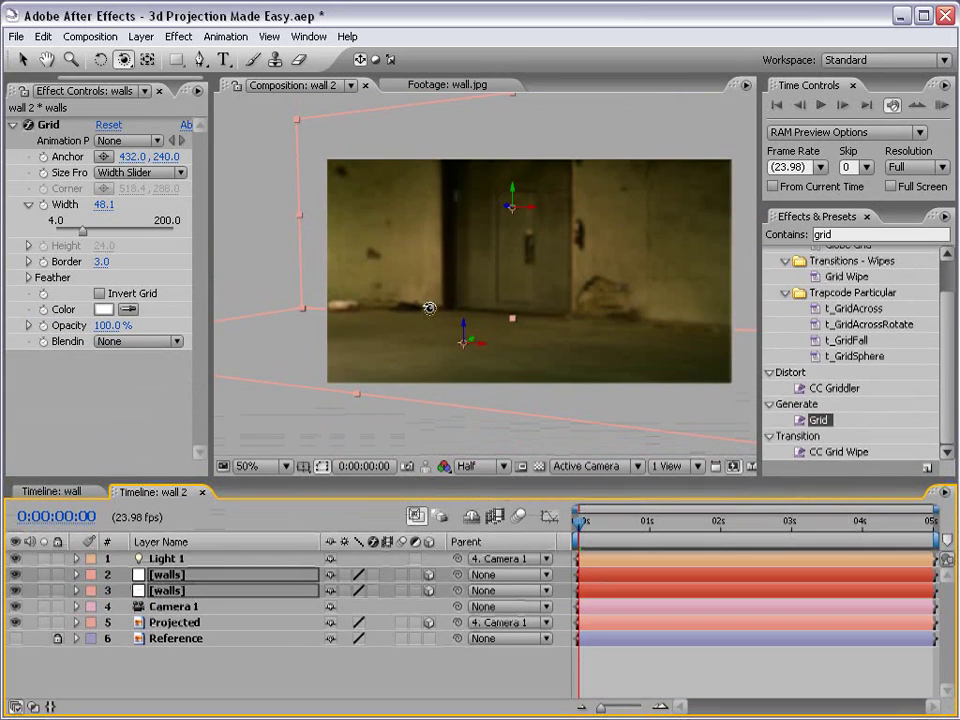
Set Parent to None for Projected and Light 1, then select Camera 1
key("v")
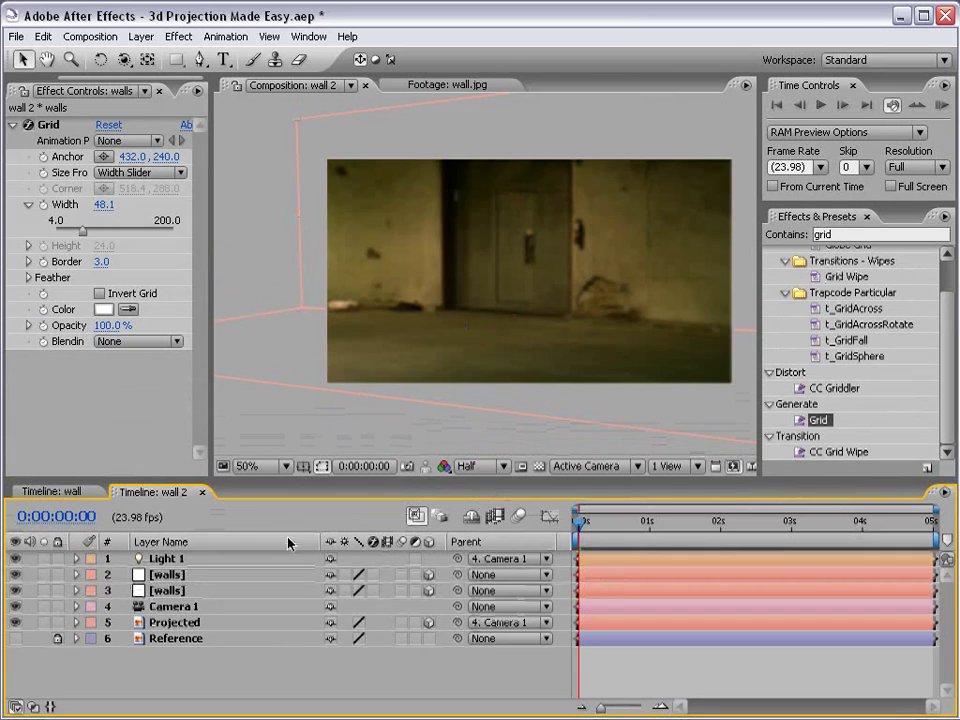
left_click(189, 623)
left_click(486, 626)
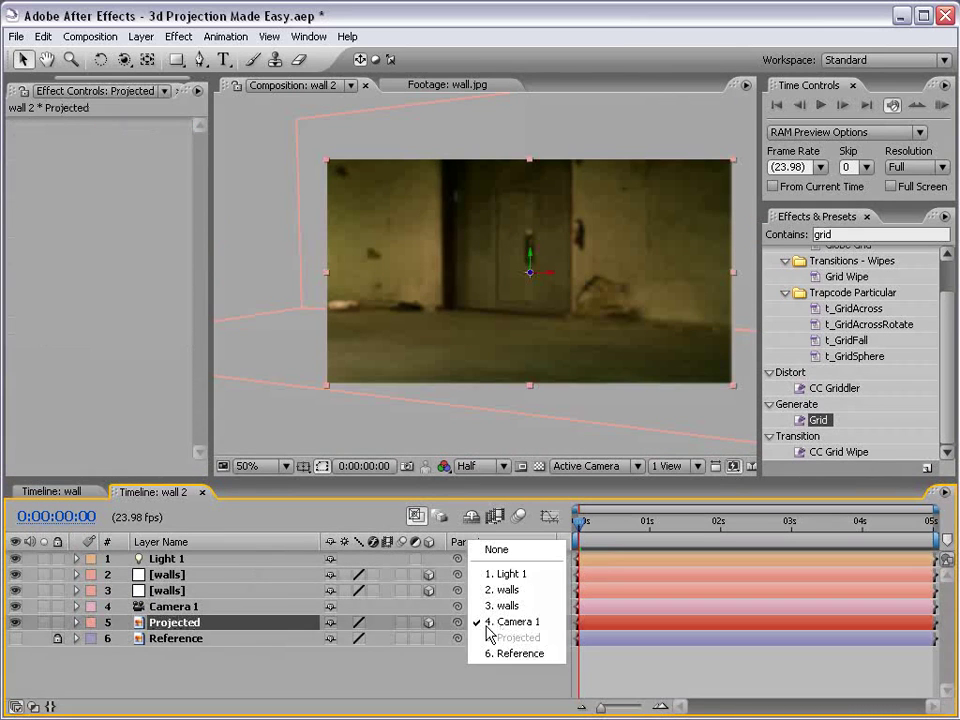
left_click(503, 550)
left_click(182, 559)
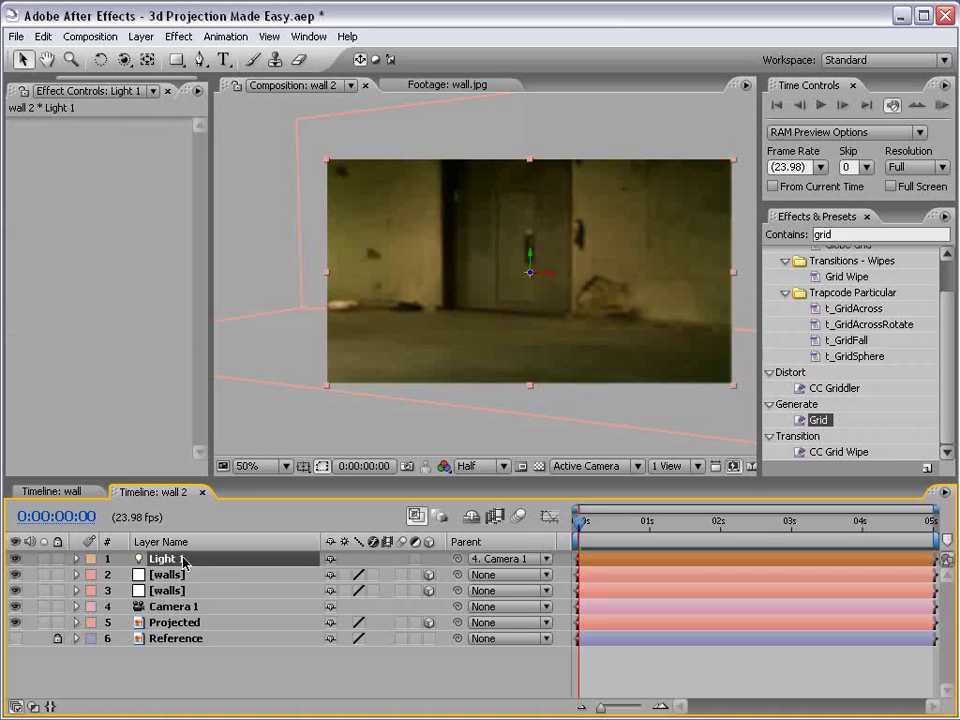
left_click(478, 561)
left_click(495, 487)
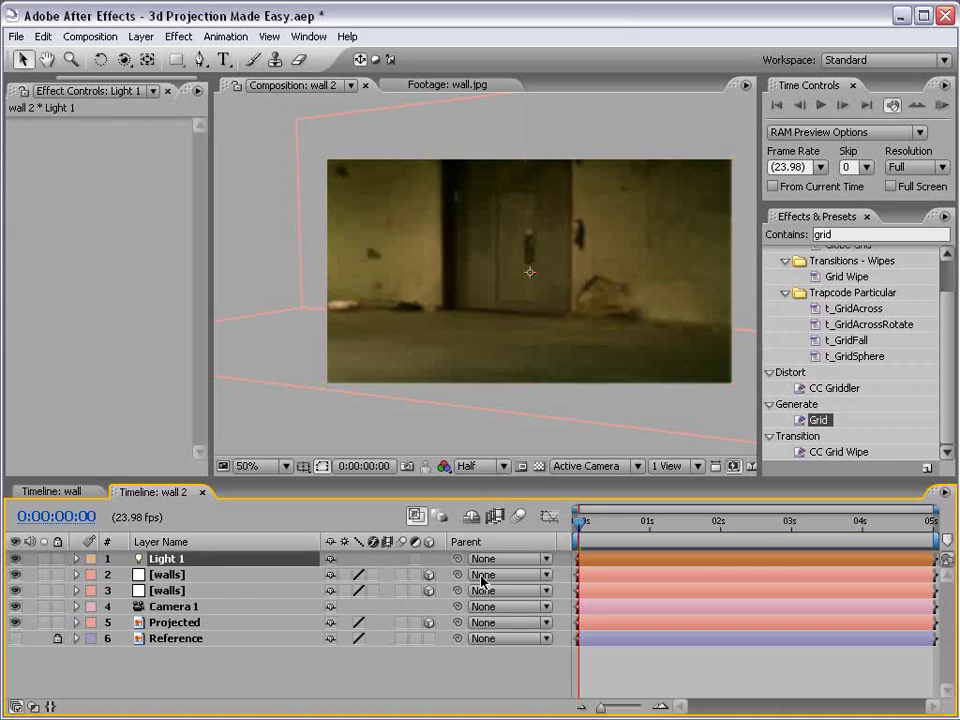
left_click(196, 607)
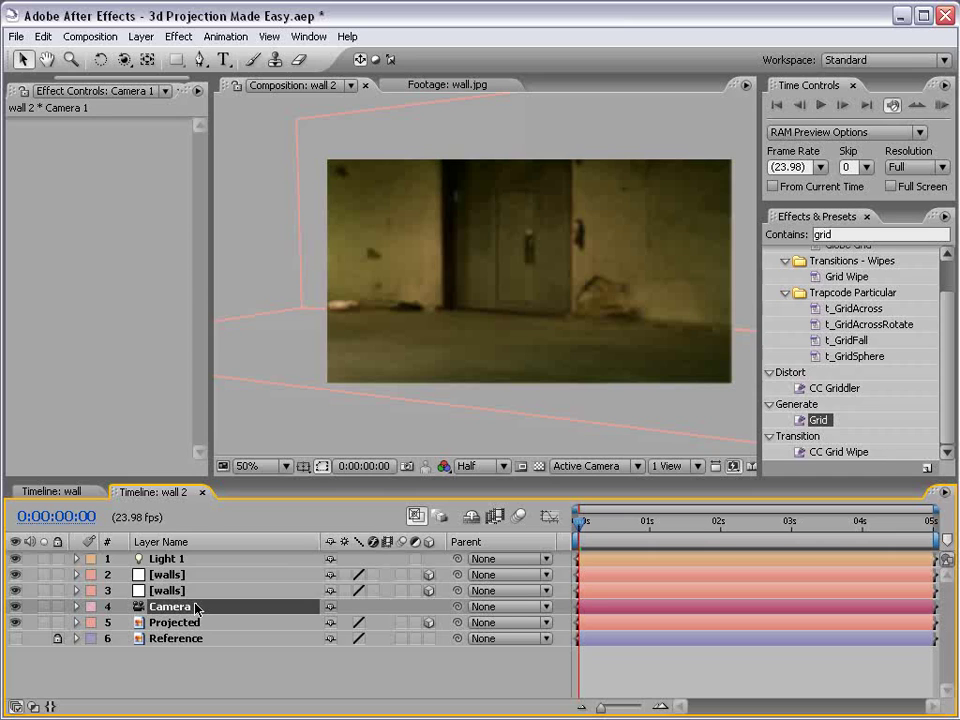
Orbit and dolly Camera 1 to face the wall photo head-on, then save the project
key("c")
left_click_drag(369, 296, 150, 302)
left_click_drag(246, 274, 473, 278)
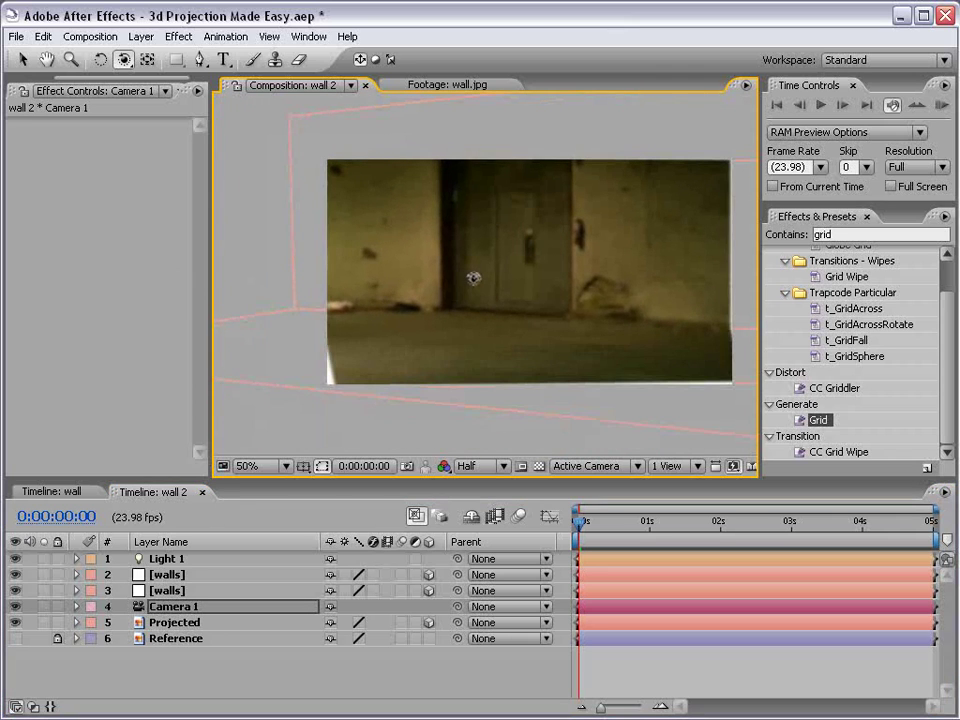
key("c")
key("c")
left_click_drag(523, 328, 636, 243)
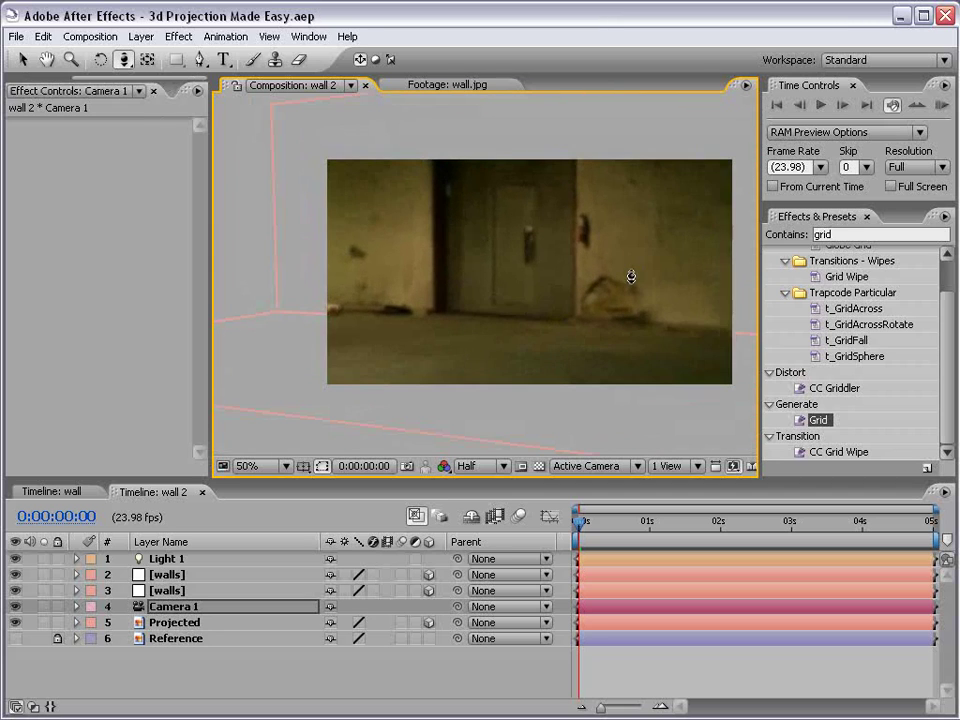
key("c")
left_click_drag(456, 306, 606, 341)
left_click_drag(579, 302, 557, 296)
key("ctrl+s")
key("v")
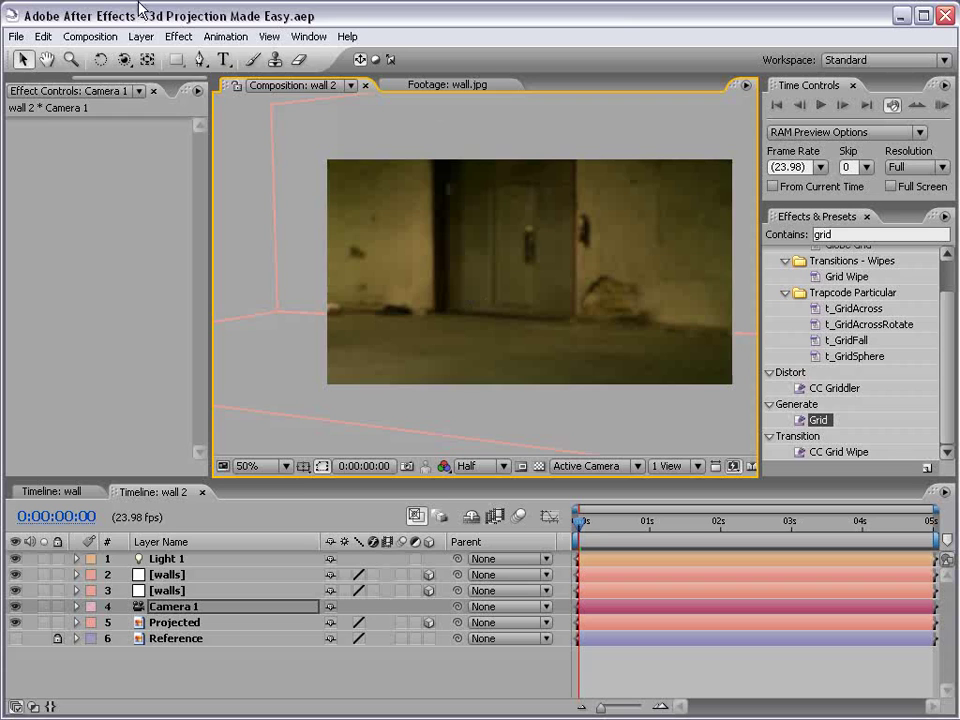
Set Shadow Map Resolution to 4000 in Composition Settings' Advanced 3D renderer options
left_click(90, 36)
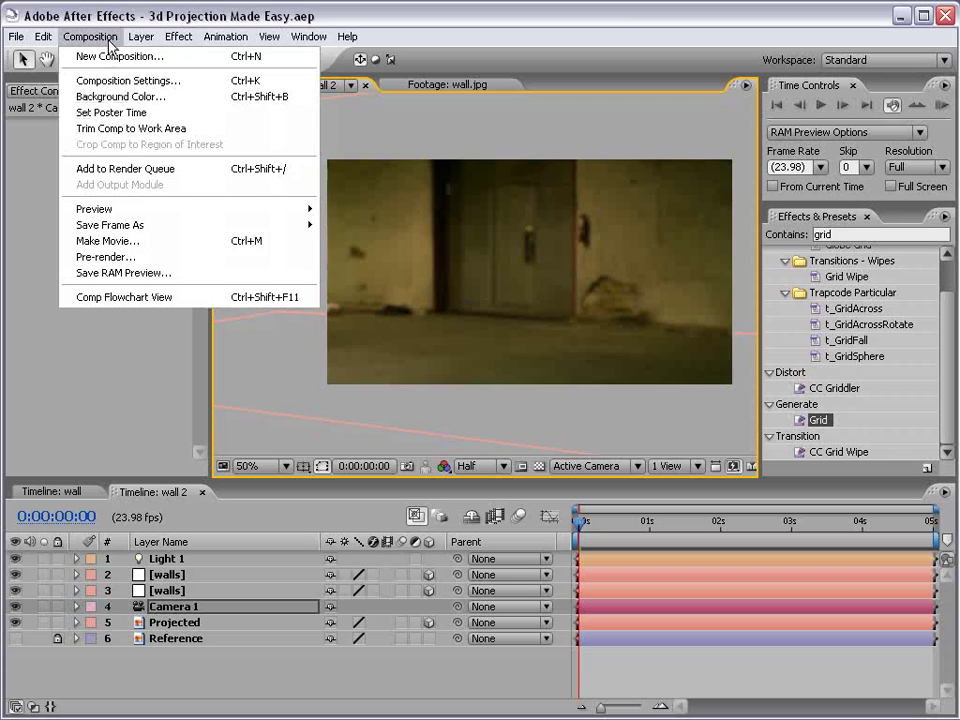
left_click(176, 80)
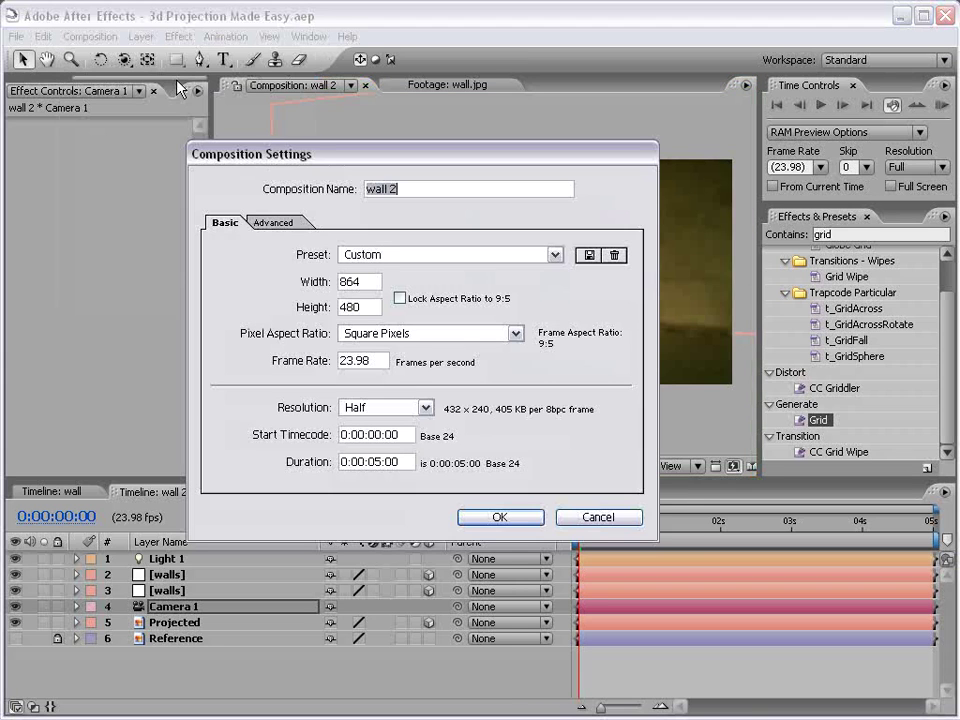
left_click(276, 224)
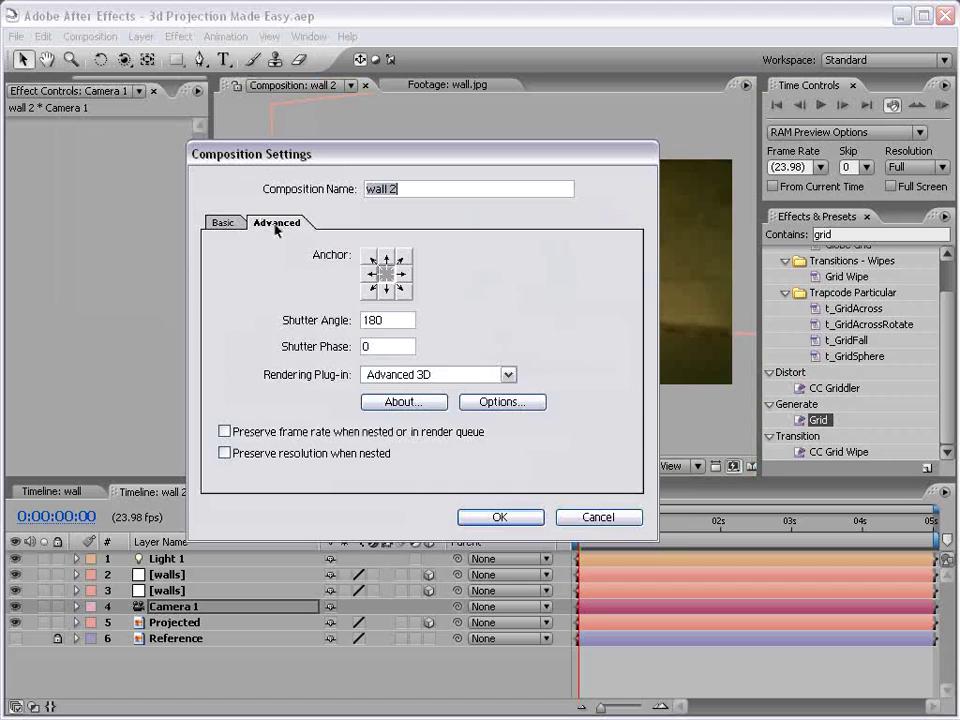
left_click(494, 401)
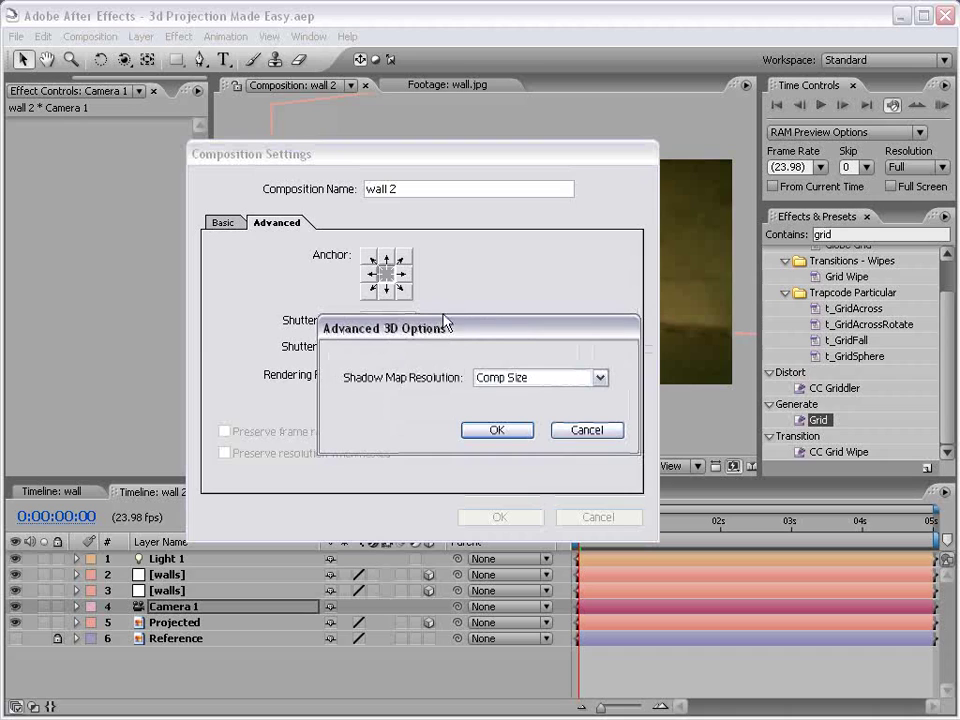
left_click(490, 378)
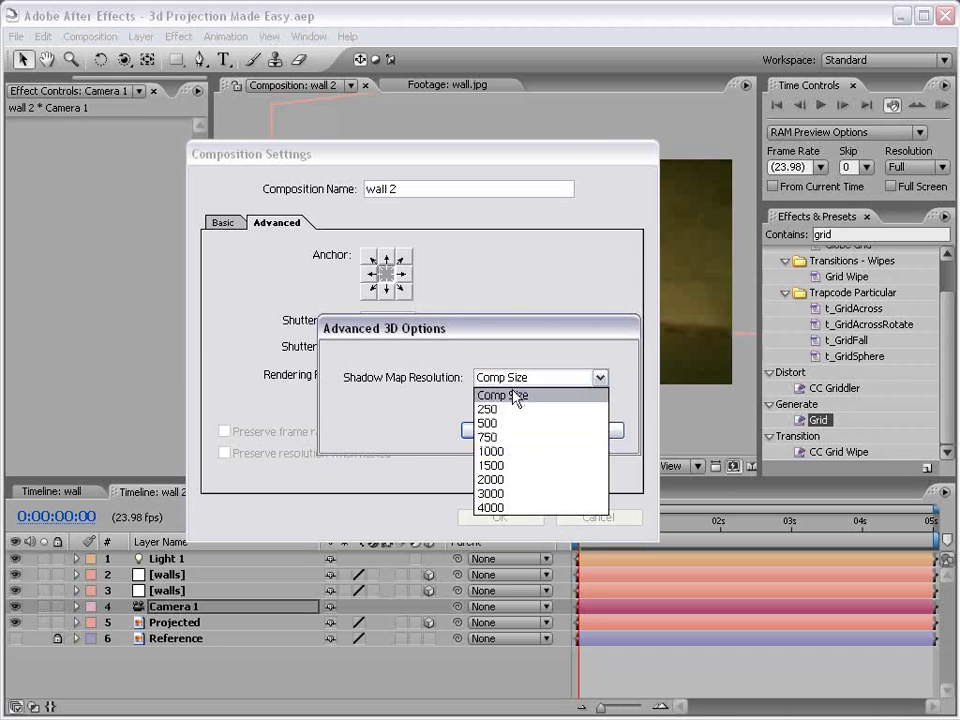
left_click(492, 508)
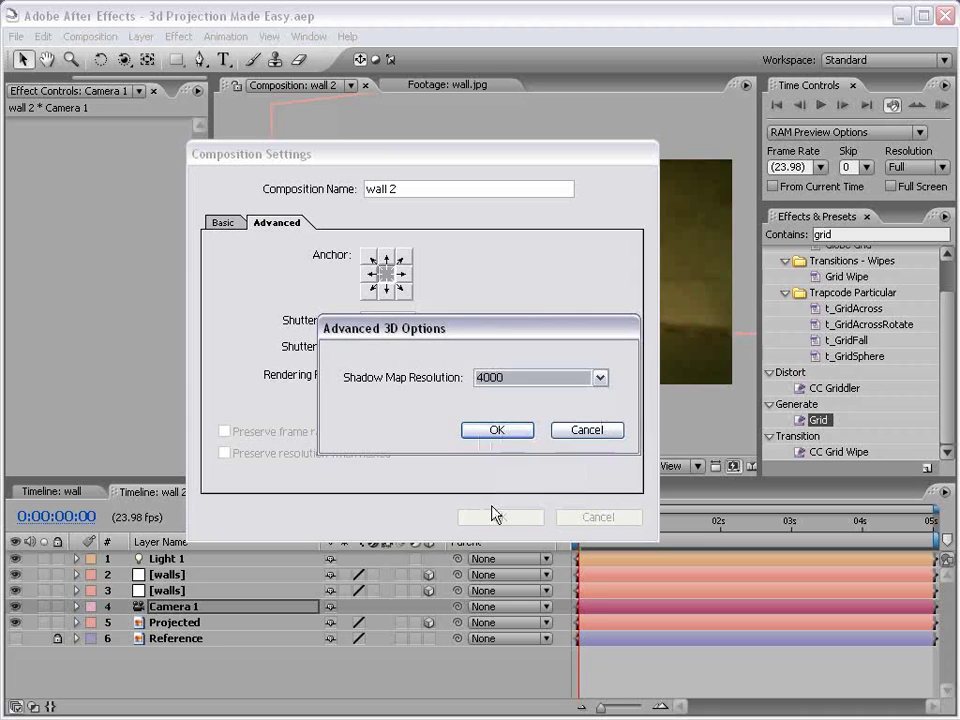
left_click(492, 431)
left_click(497, 516)
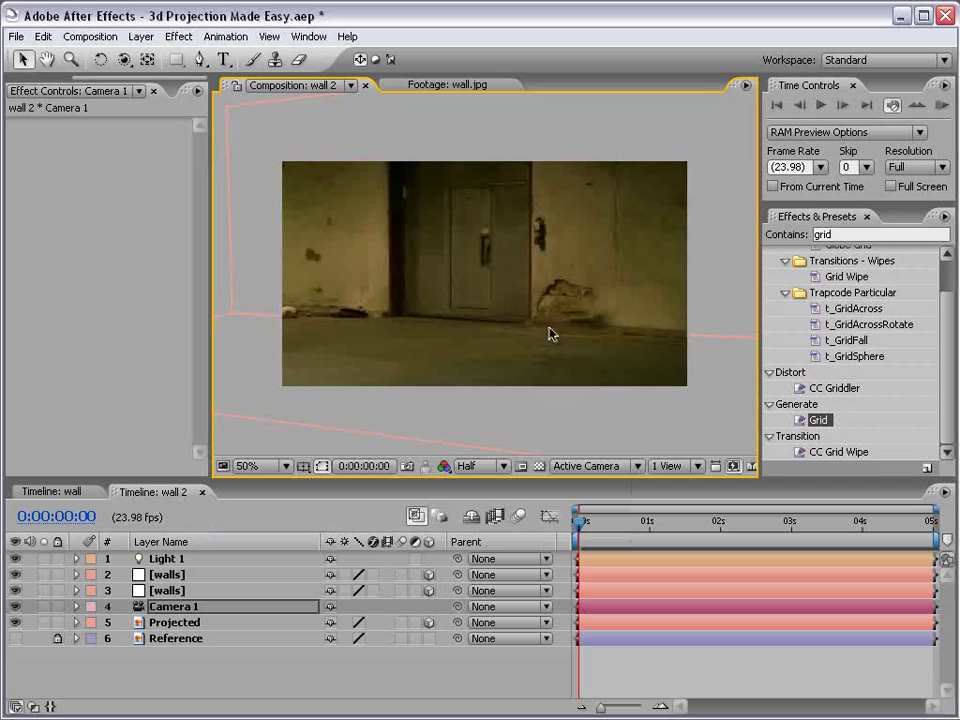
scroll(510, 292, "up", 2)
Set the preview resolution to Full and zoom in to inspect the door and wall
scroll(476, 326, "down", 2)
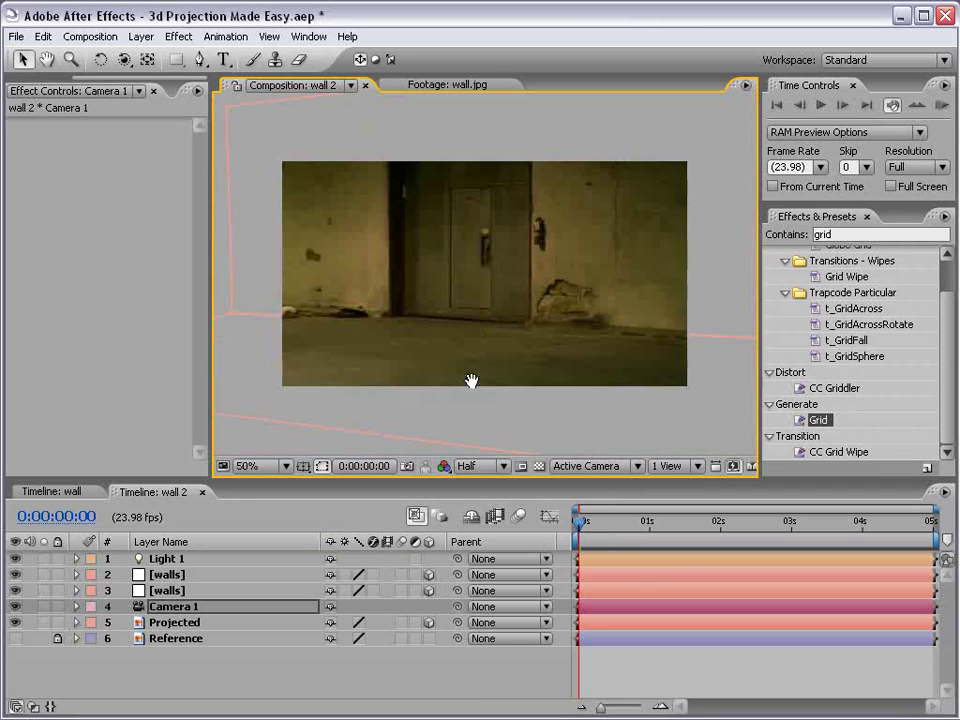
left_click(468, 467)
left_click(474, 490)
scroll(463, 364, "up", 2)
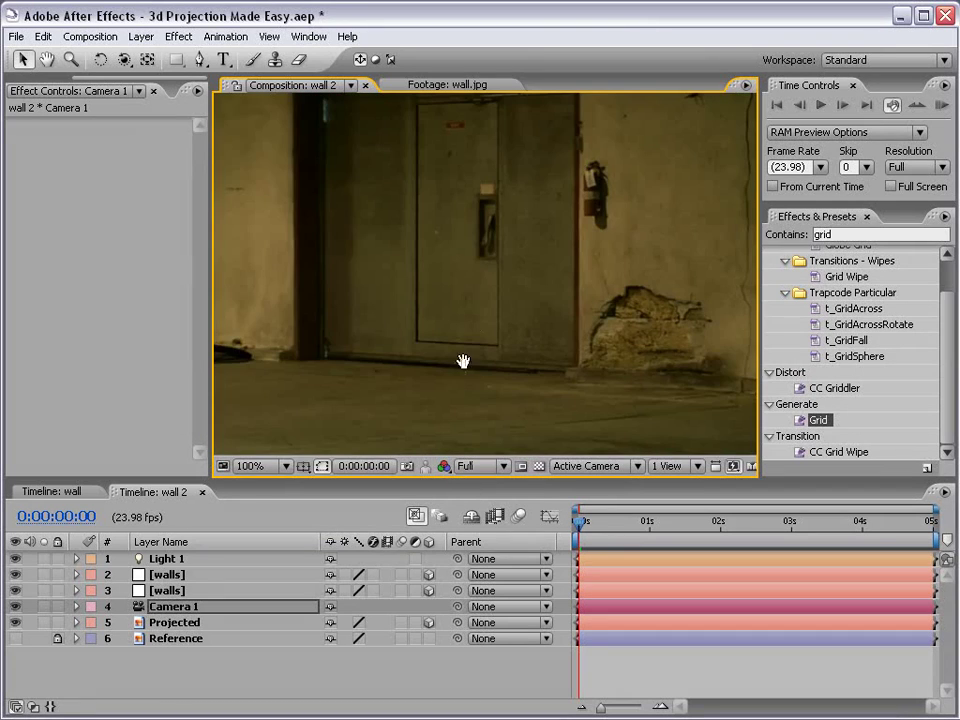
left_click_drag(463, 360, 508, 329)
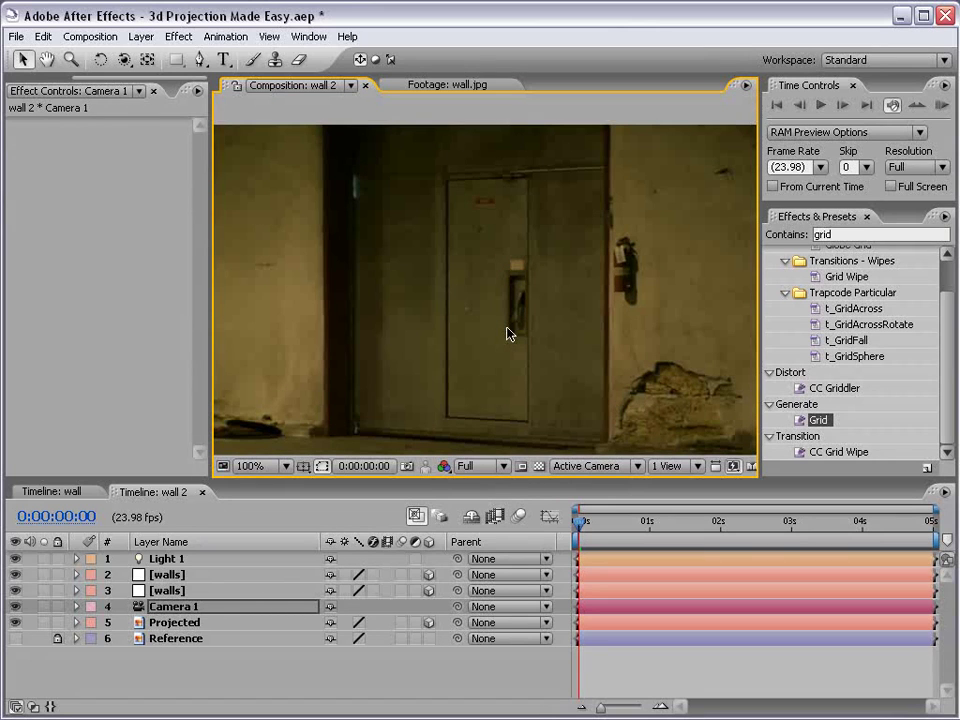
scroll(508, 333, "down", 2)
left_click_drag(519, 336, 514, 312)
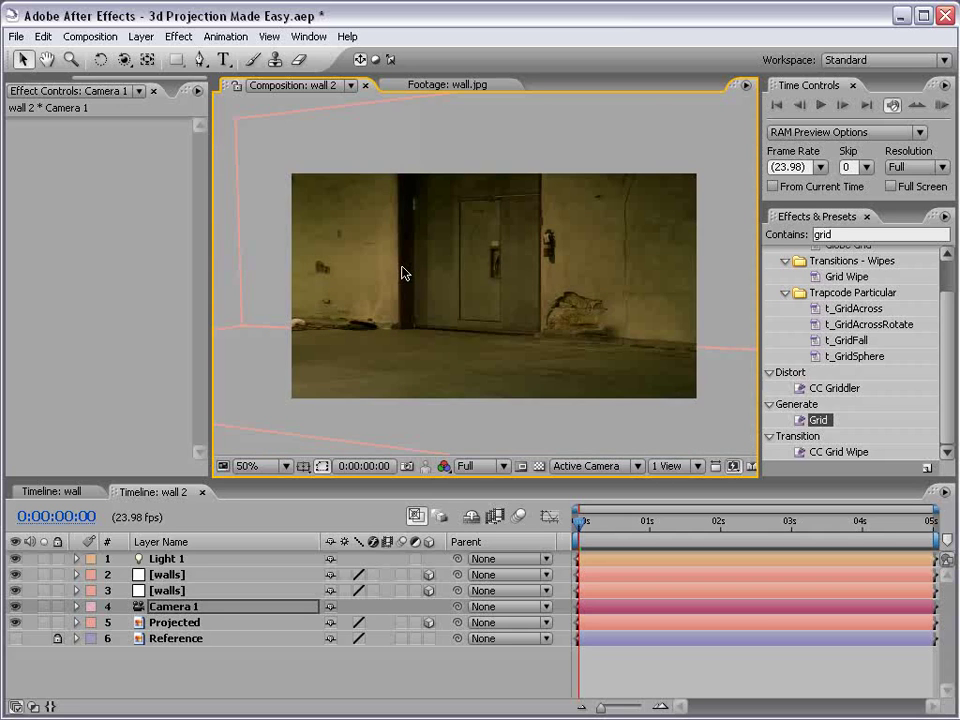
scroll(506, 279, "up", 2)
scroll(506, 279, "down", 2)
Orbit Camera 1 slightly, then return to the Selection tool
key("c")
left_click_drag(444, 318, 388, 331)
key("v")
Draw a closed four-point Pen mask around the door on the layer 2 walls solid
left_click(308, 227)
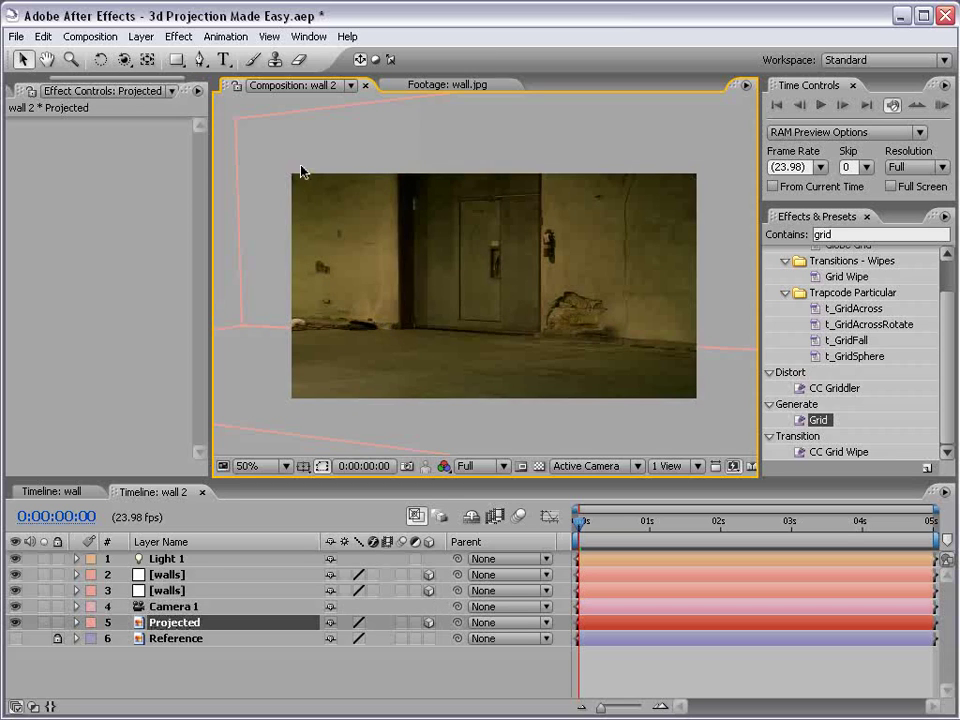
left_click(175, 590)
left_click(177, 575)
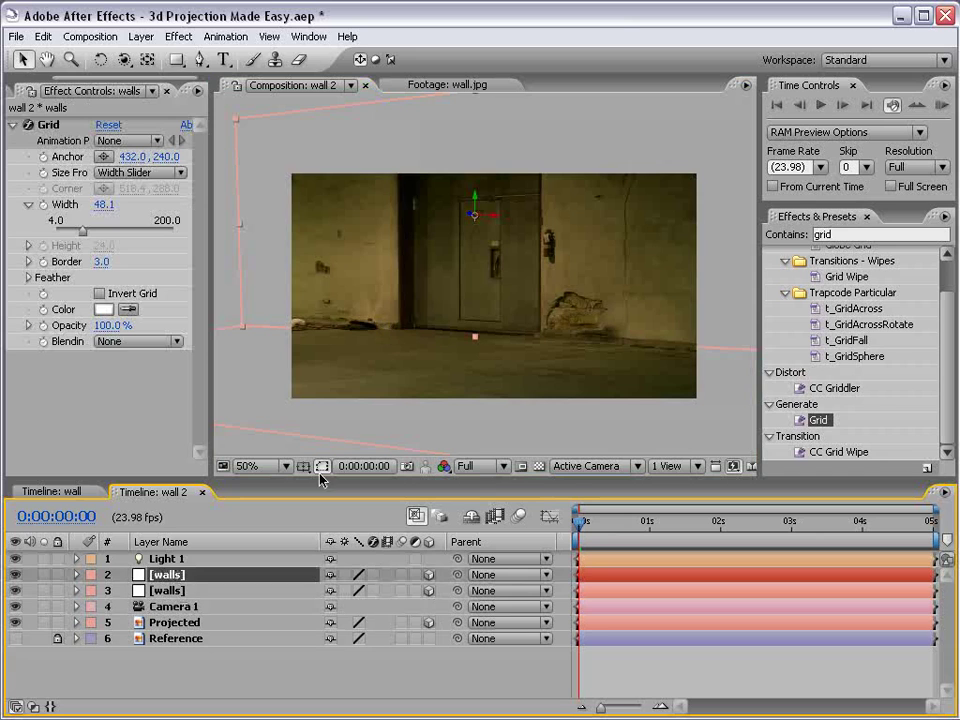
left_click(200, 59)
key("period")
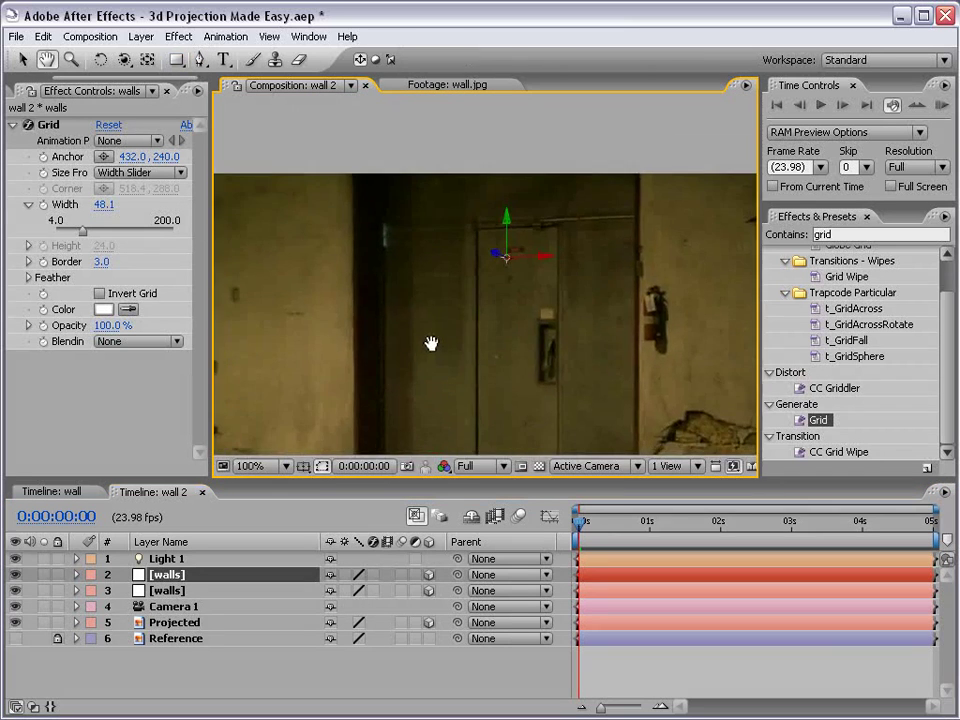
key("comma")
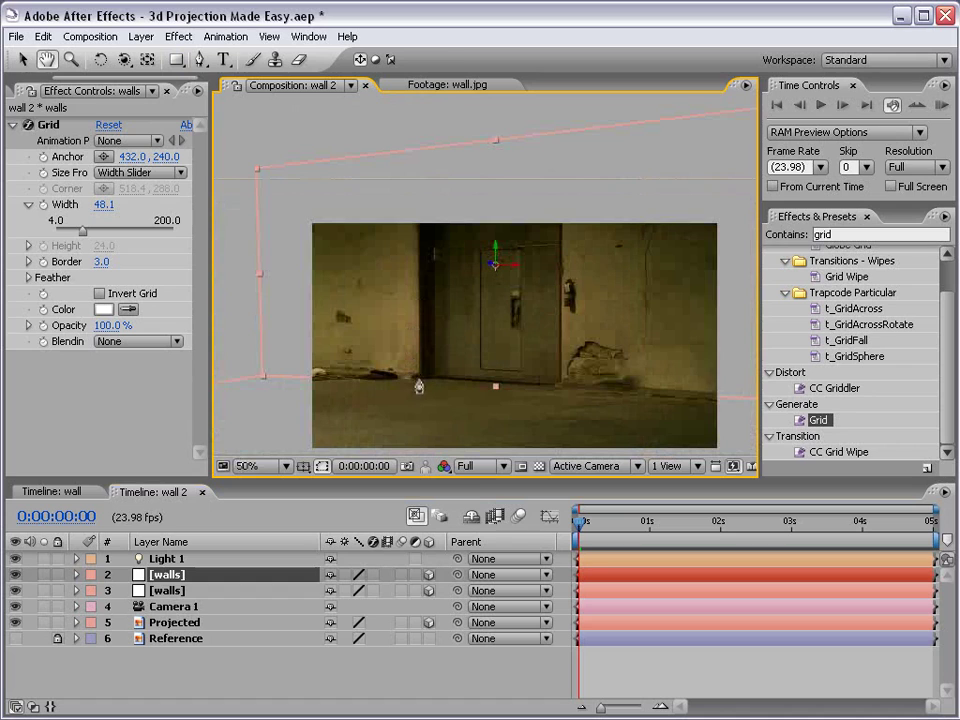
left_click(418, 378)
left_click(418, 210)
left_click(565, 192)
left_click(561, 385)
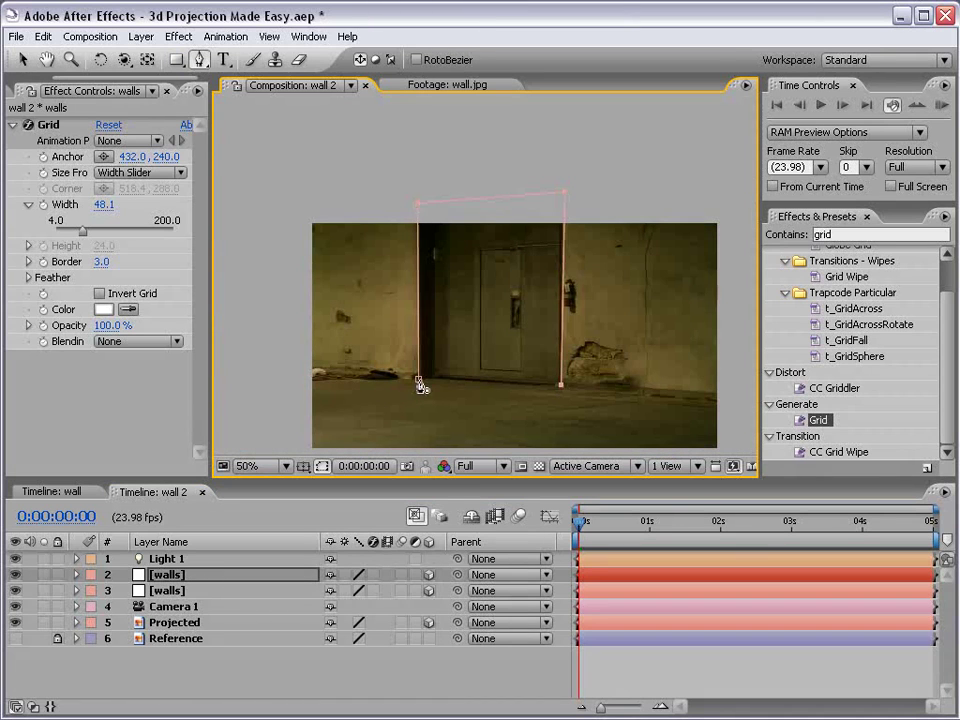
left_click(418, 379)
Set the top walls layer's Mask 1 mode to Subtract to cut out the door
left_click(170, 576)
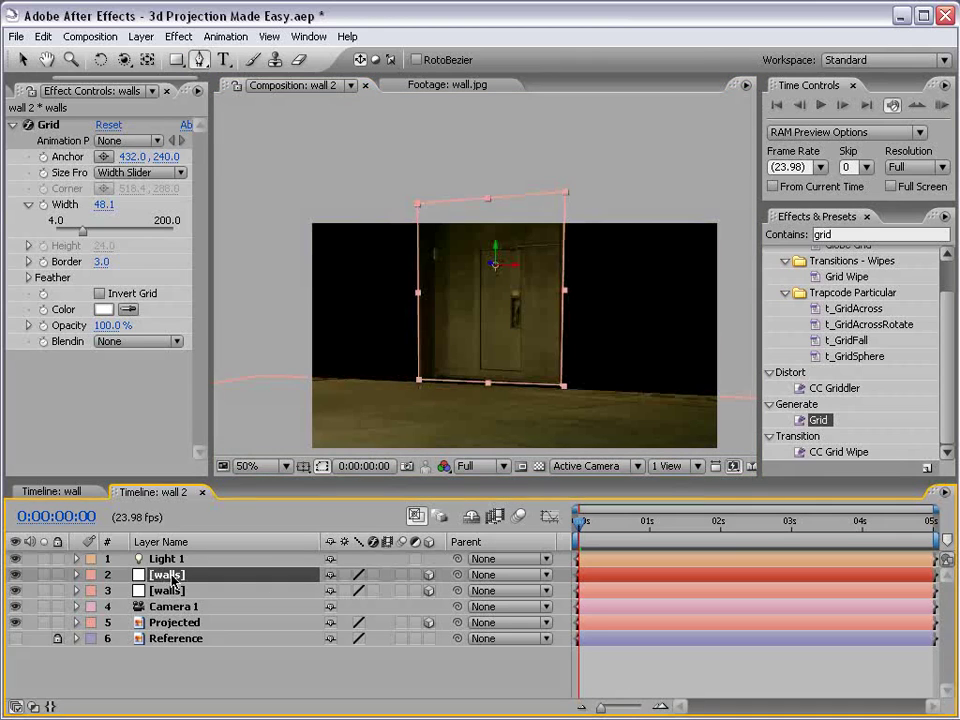
key("m")
key("m")
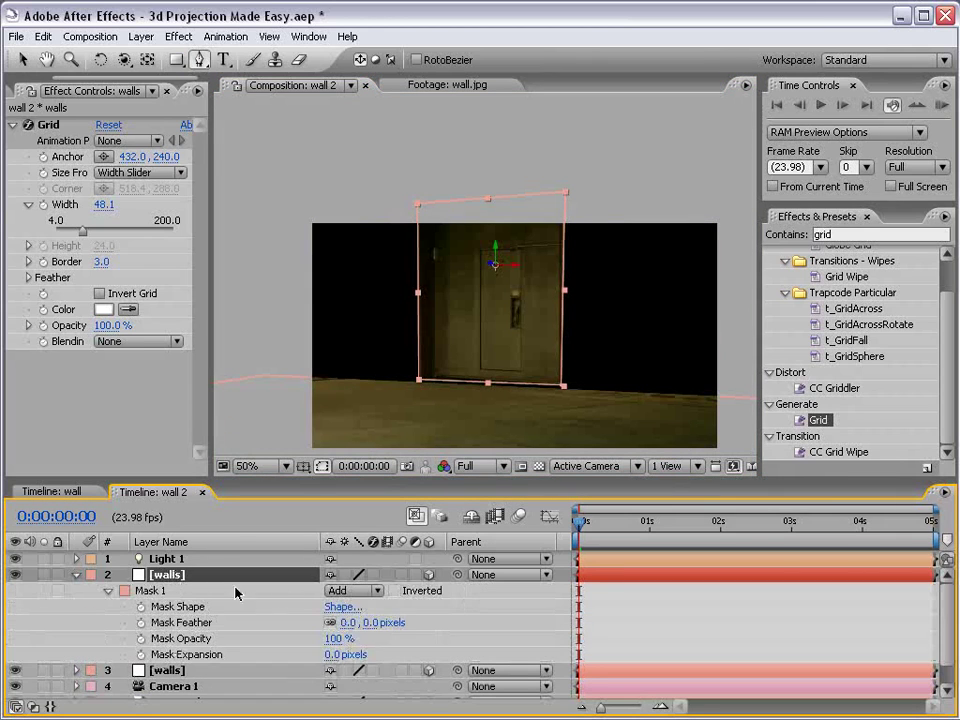
left_click(350, 590)
left_click(347, 604)
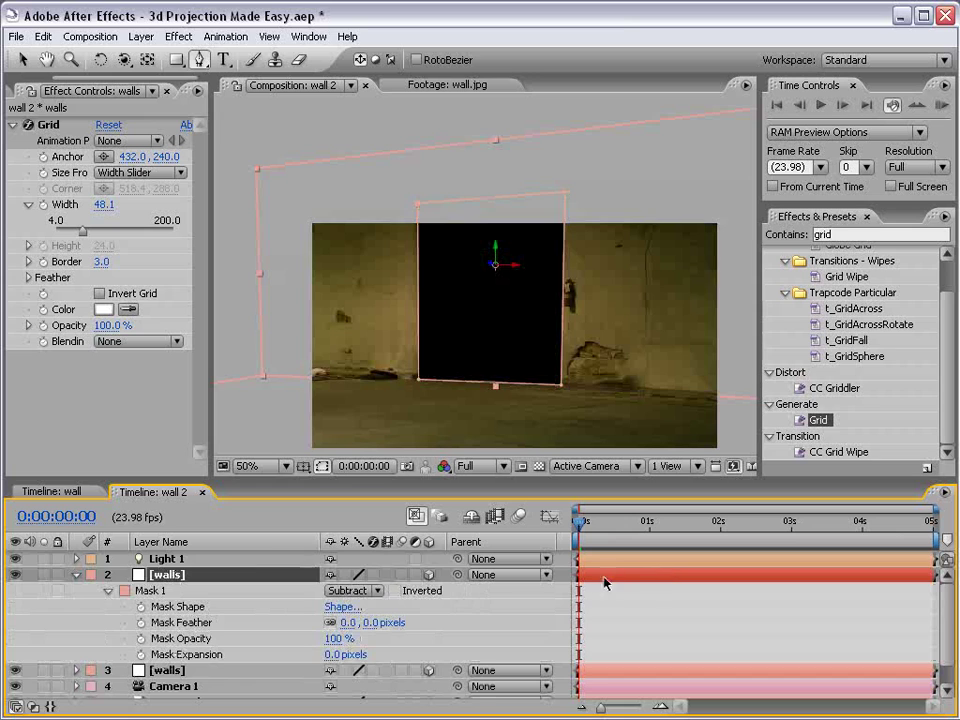
key("v")
left_click(604, 593)
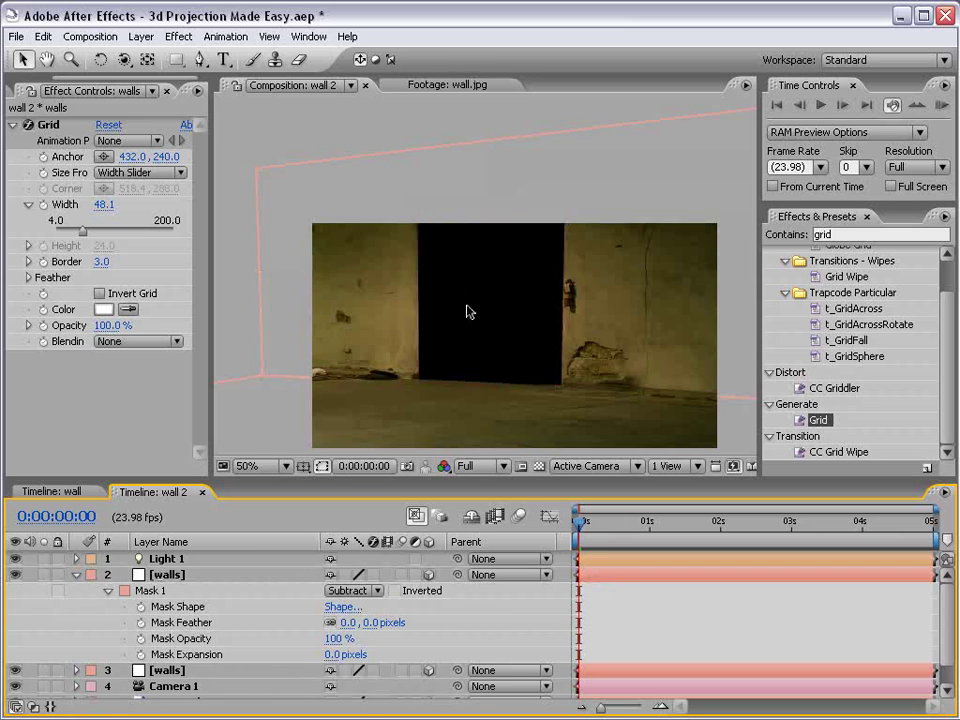
scroll(461, 328, "down", 1)
scroll(444, 336, "up", 1)
left_click(604, 575)
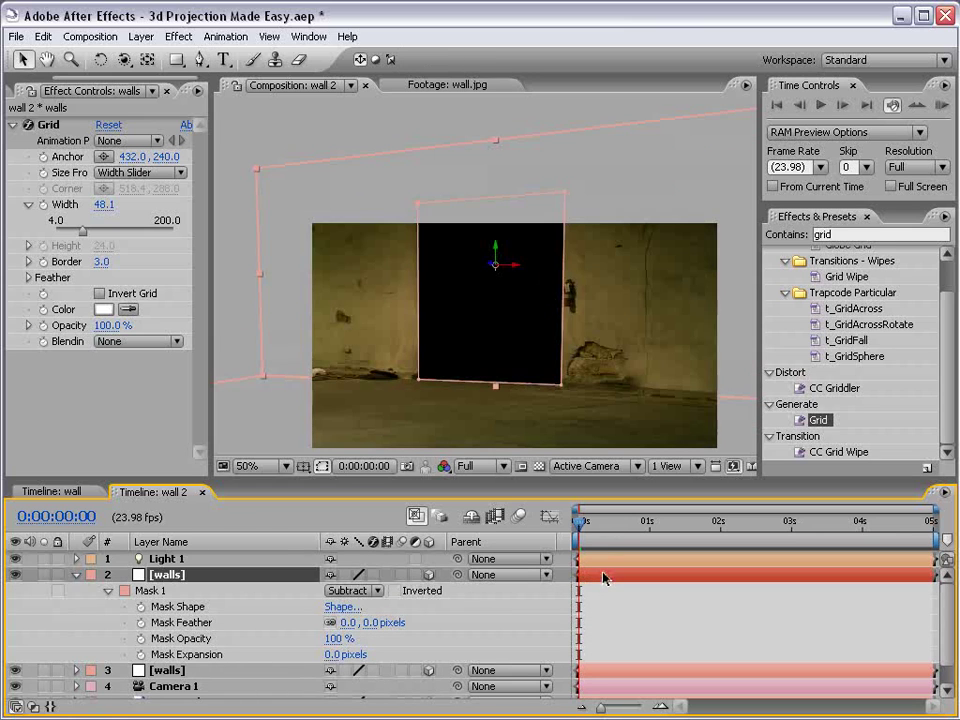
Duplicate the walls layer, nudge it slightly right, and set its Mask 1 to Intersect
key("ctrl+d")
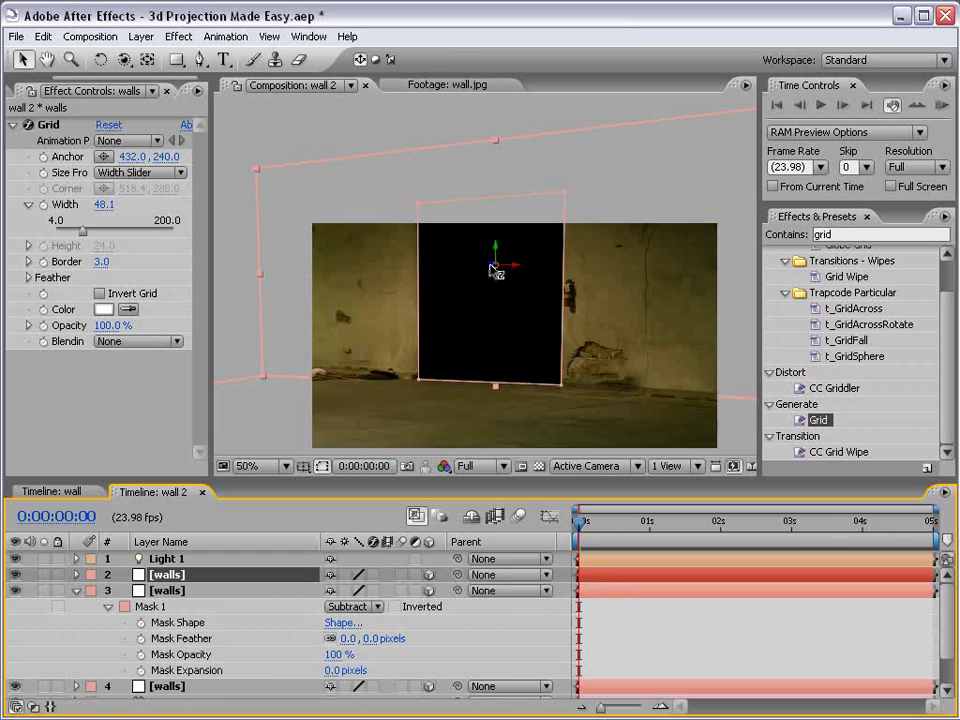
left_click_drag(497, 272, 521, 270)
left_click(77, 575)
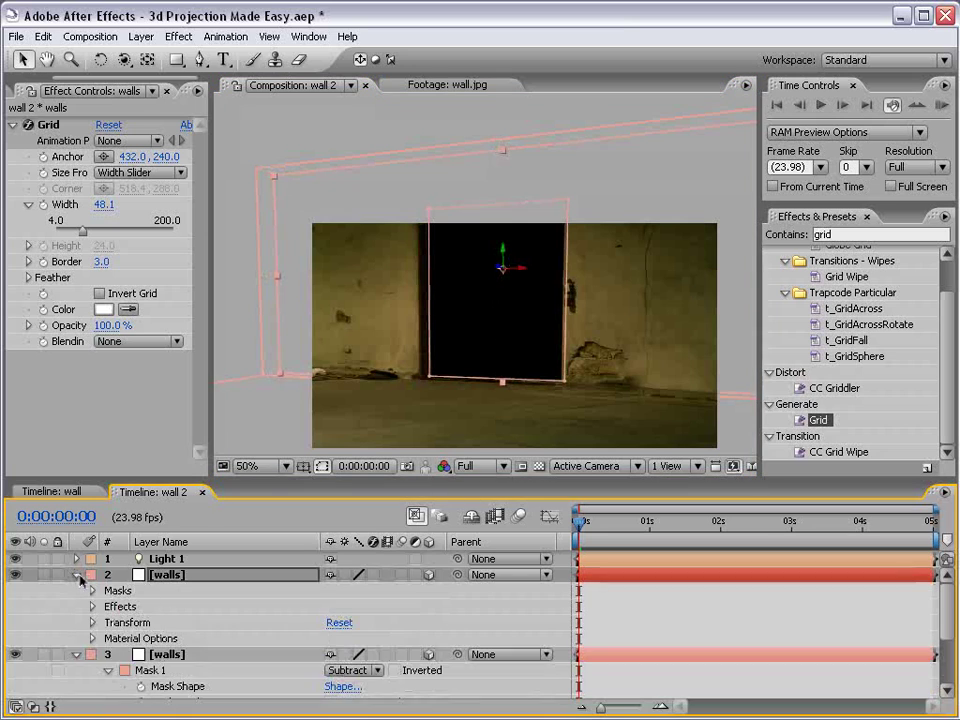
left_click(92, 590)
left_click(352, 607)
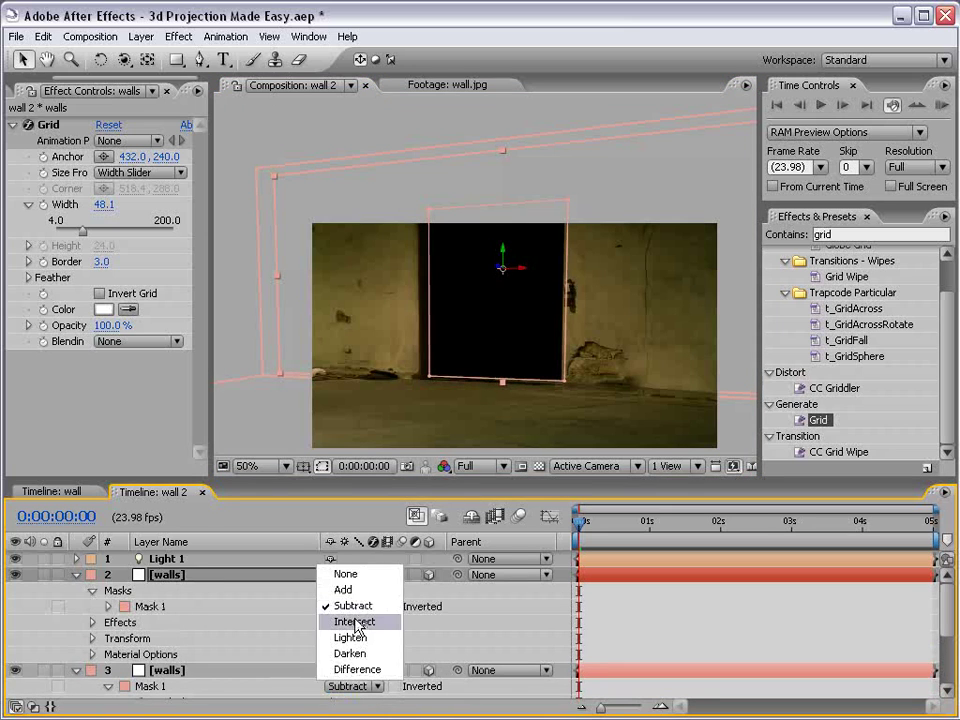
left_click(352, 621)
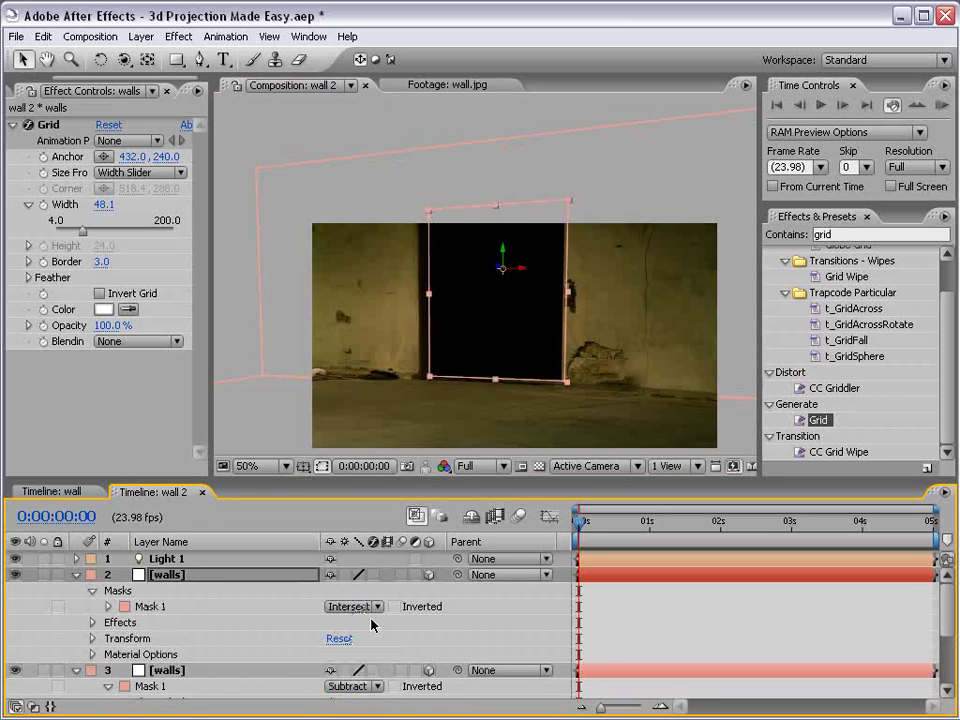
left_click(647, 619)
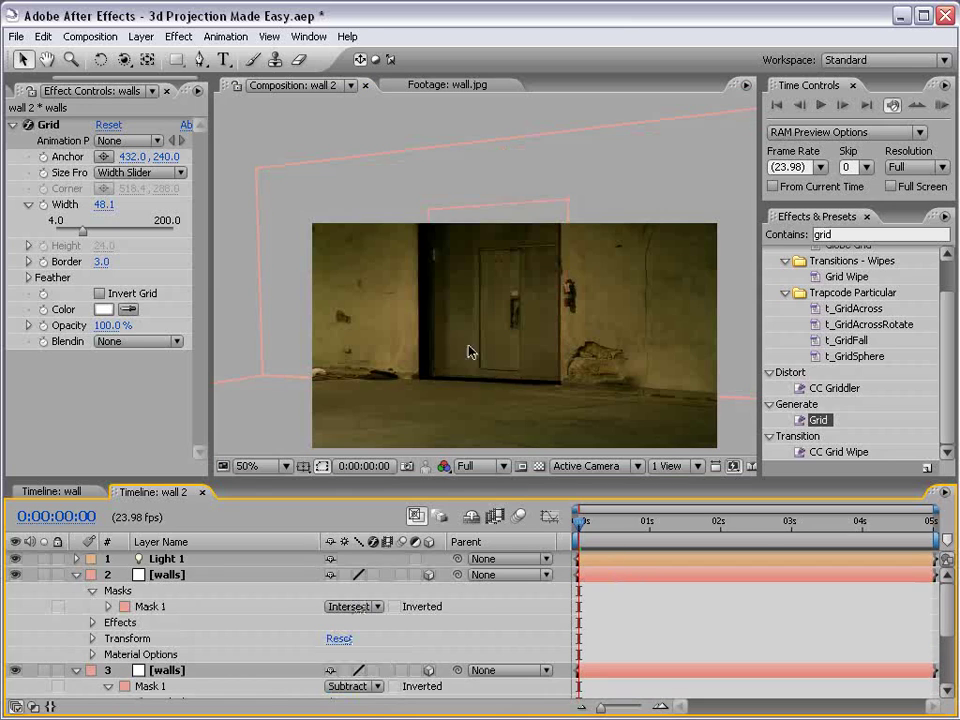
Magnify the view to 100% and orbit the camera to inspect the door panel
key("h")
scroll(439, 240, "up", 2)
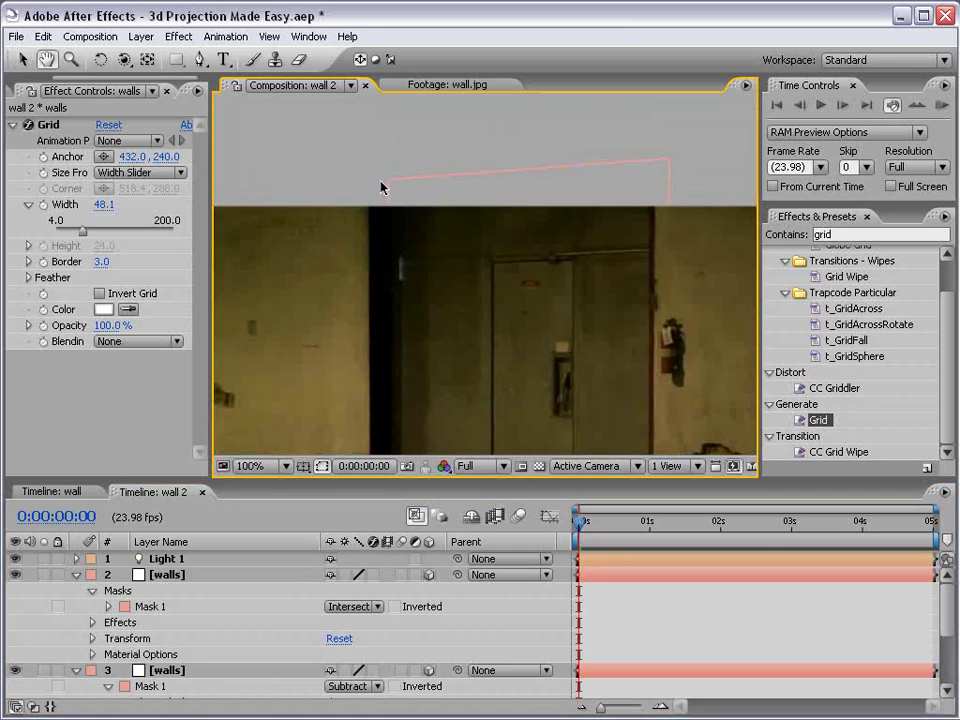
scroll(388, 305, "down", 2)
left_click_drag(375, 407, 418, 347)
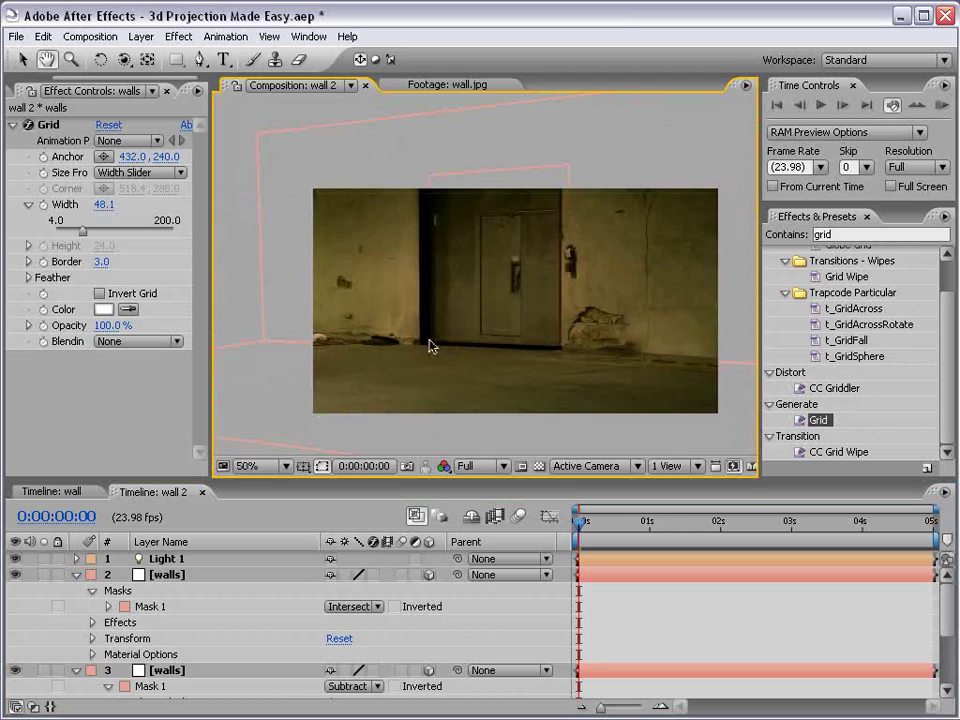
key("c")
left_click_drag(482, 332, 406, 371)
Orbit the camera around the walls and zoom in and out to check the door wall
key("v")
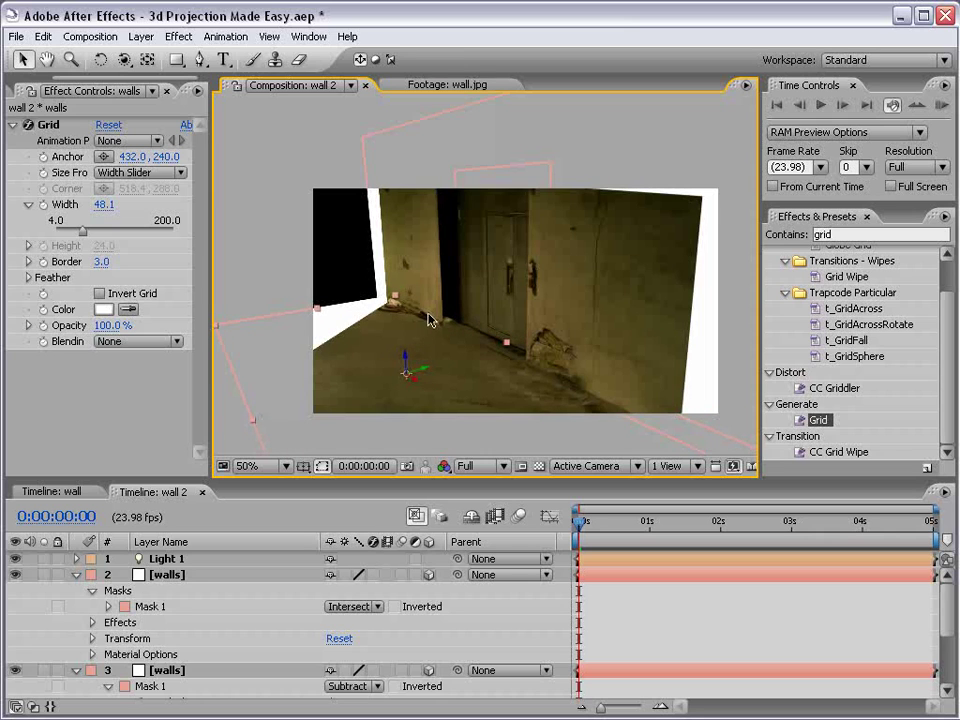
key("c")
left_click_drag(377, 326, 433, 323)
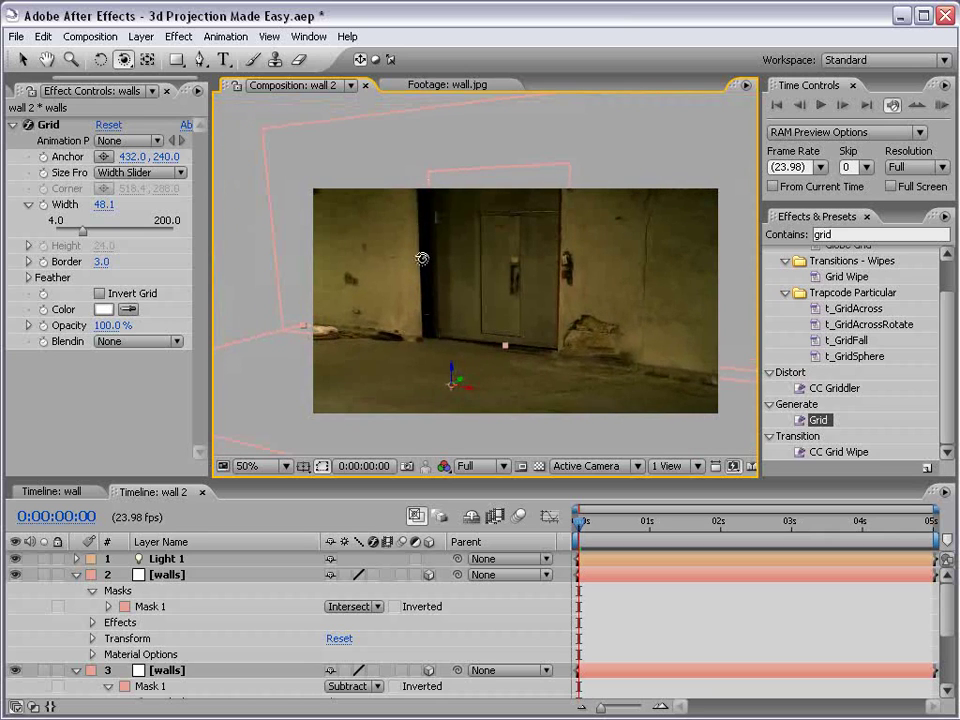
key("v")
left_click(472, 275)
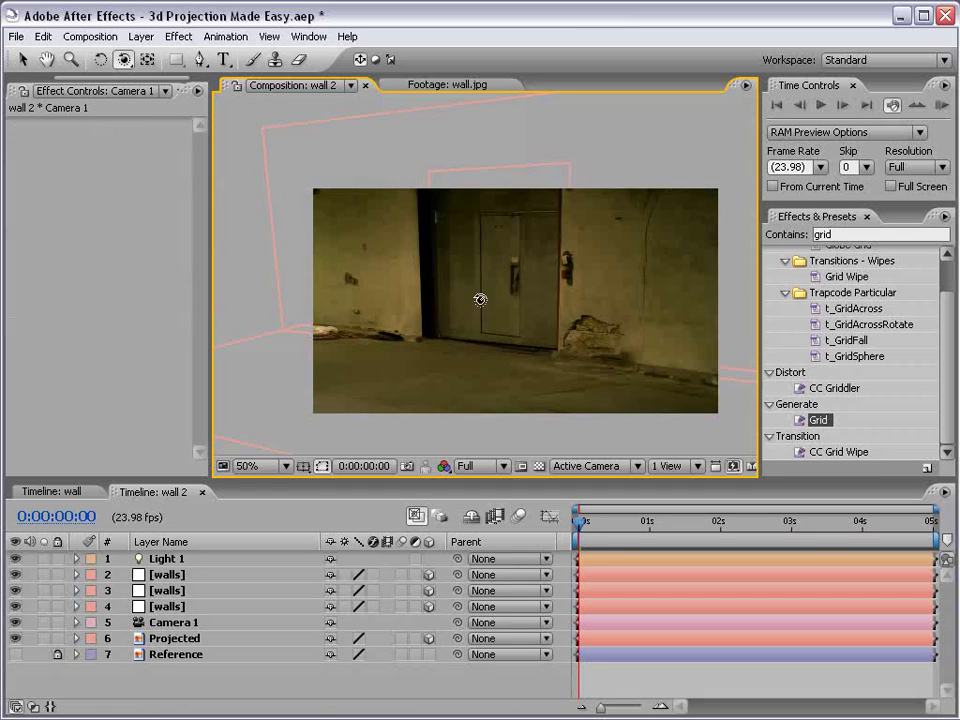
left_click_drag(480, 300, 567, 263)
key("period")
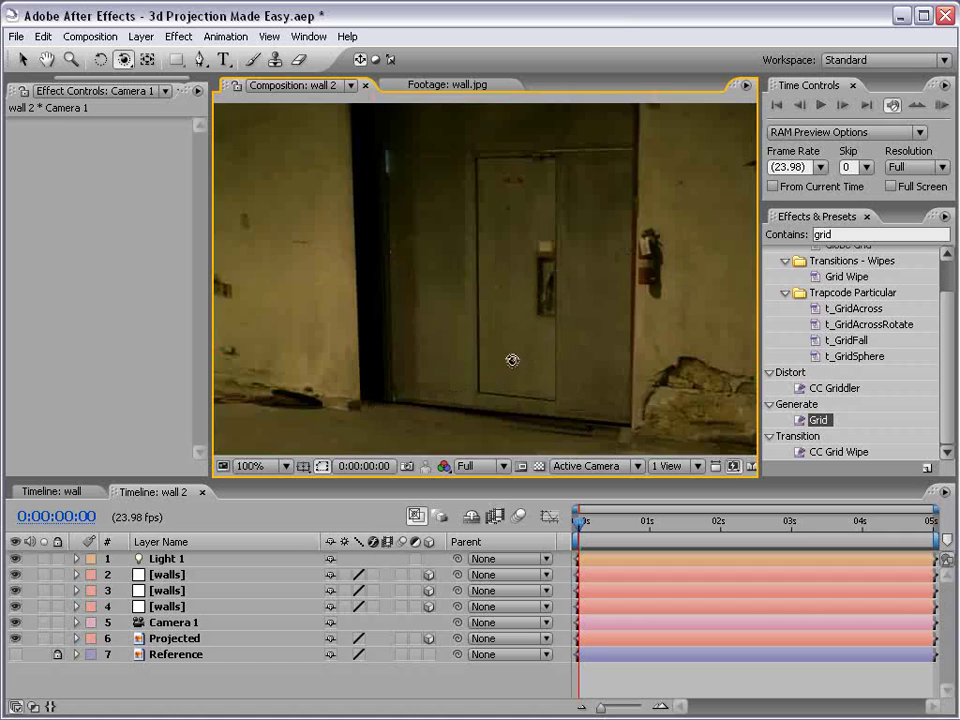
key("comma")
key("v")
Delete the extra walls layer and remove Mask 1 from the remaining top walls layer
left_click(167, 590)
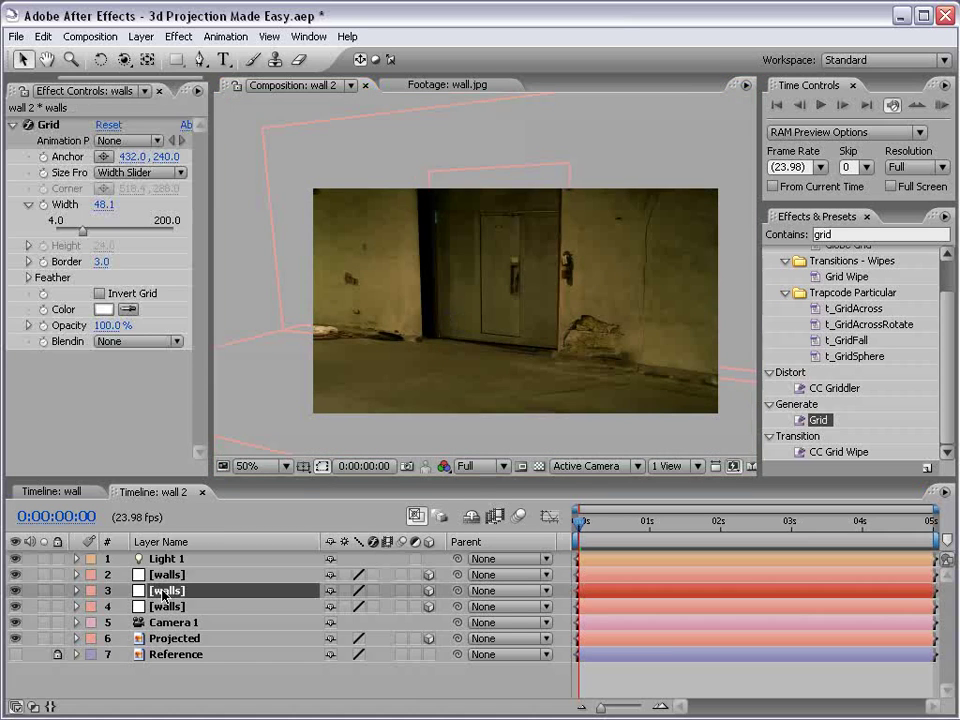
key("Delete")
left_click(167, 576)
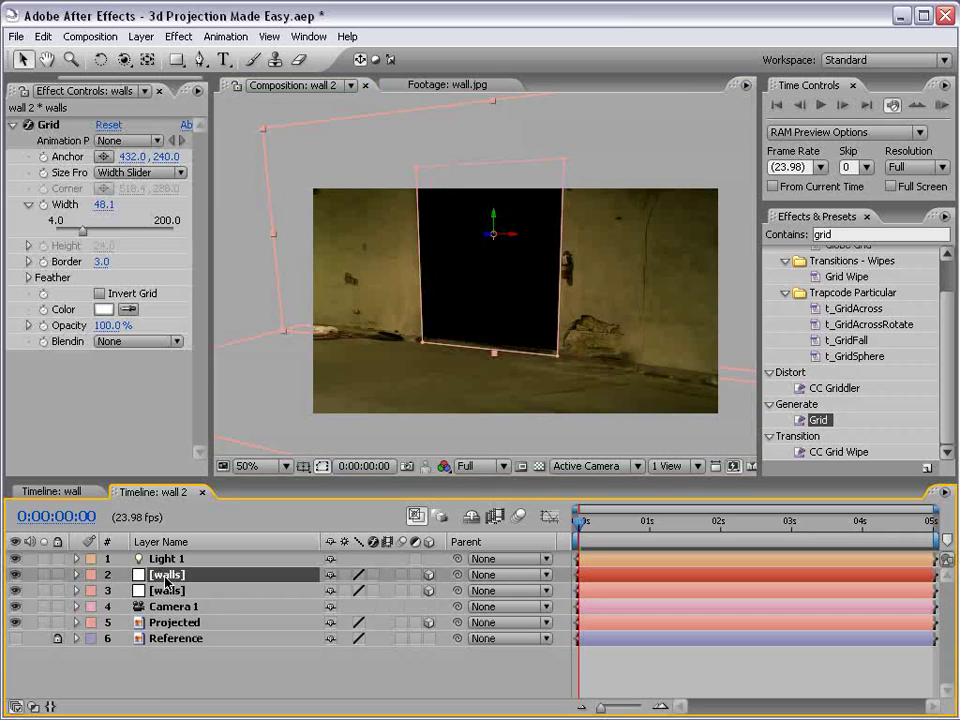
key("m")
key("m")
left_click(152, 590)
key("Delete")
left_click(525, 393)
key("c")
left_click_drag(557, 332, 548, 334)
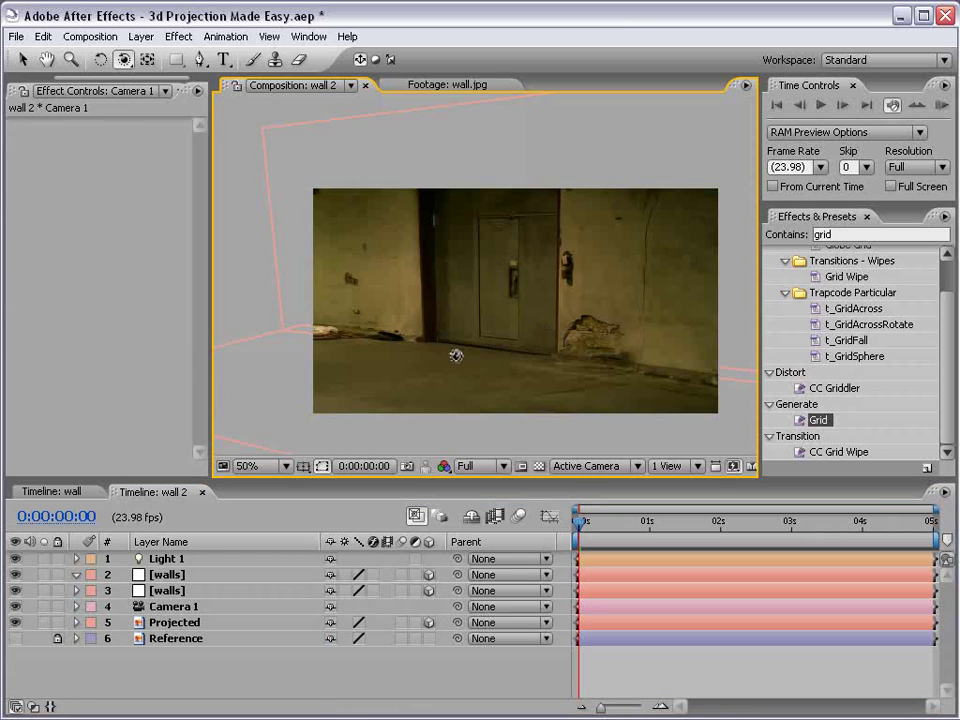
Orbit Camera 1 back to a front-on view and dolly it so the wall fills the frame
left_click_drag(456, 351, 476, 336)
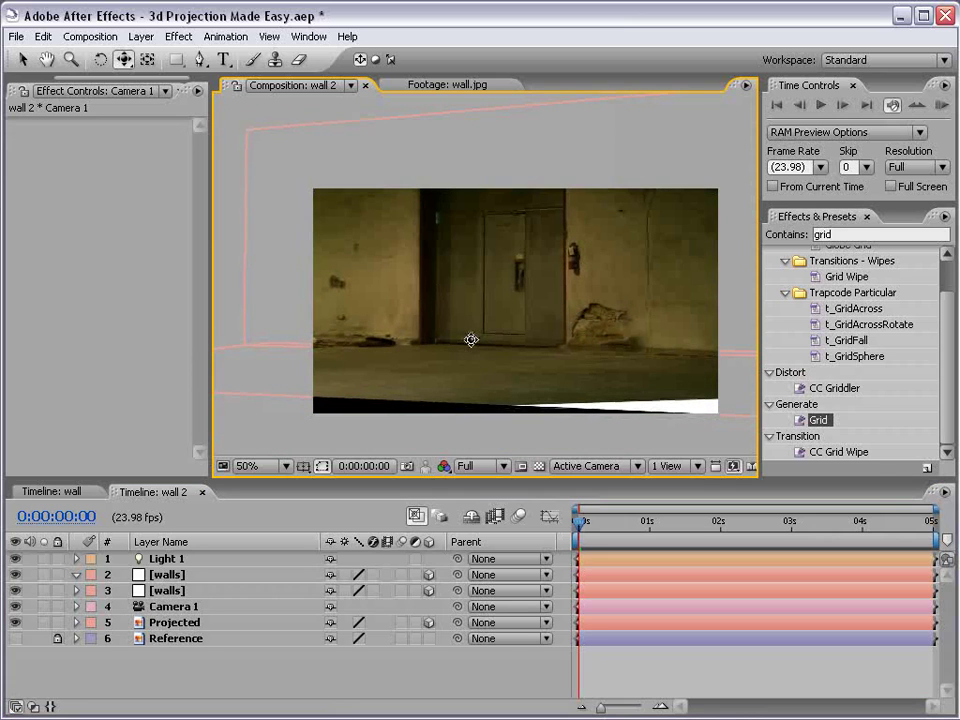
key("c")
key("c")
left_click_drag(497, 372, 508, 360)
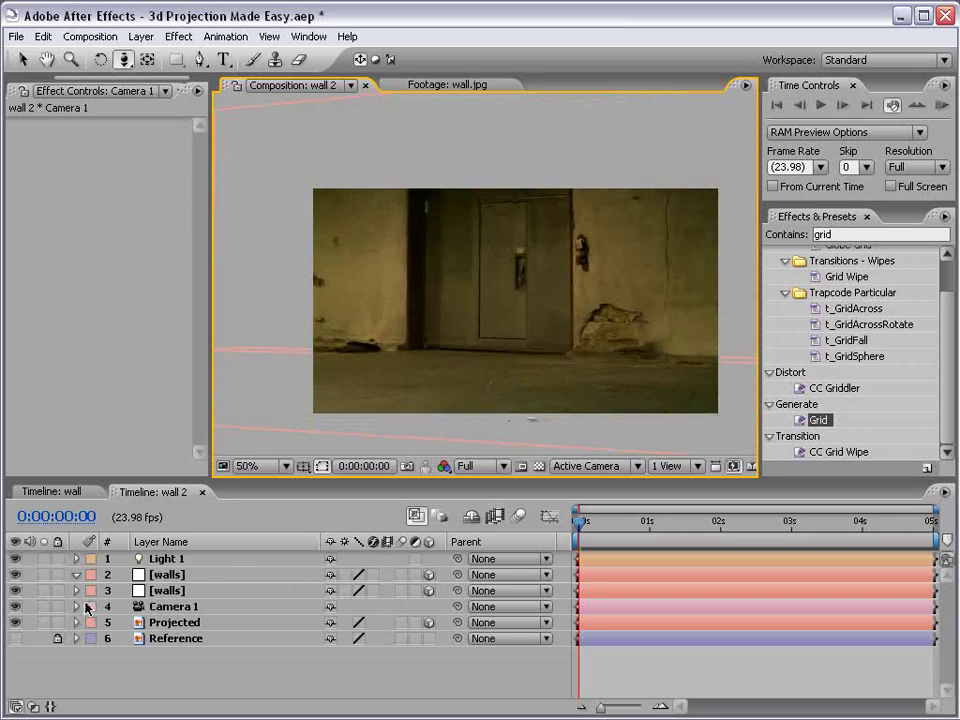
Keyframe Camera 1's Point of Interest and Position at 0:00, then push toward the door at 2:00
left_click(76, 606)
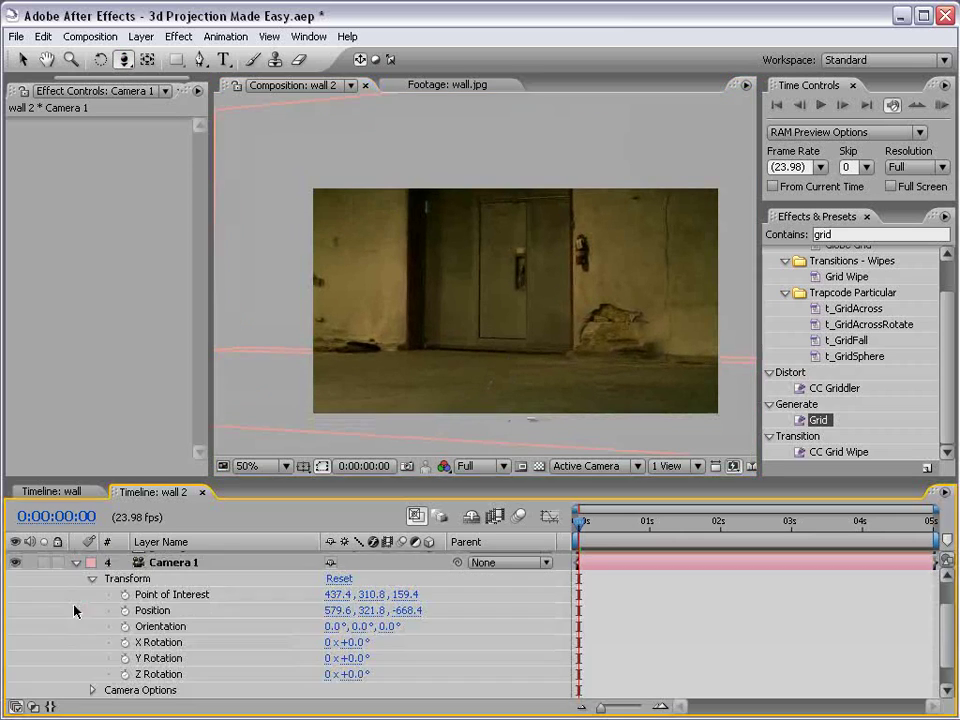
left_click(124, 596)
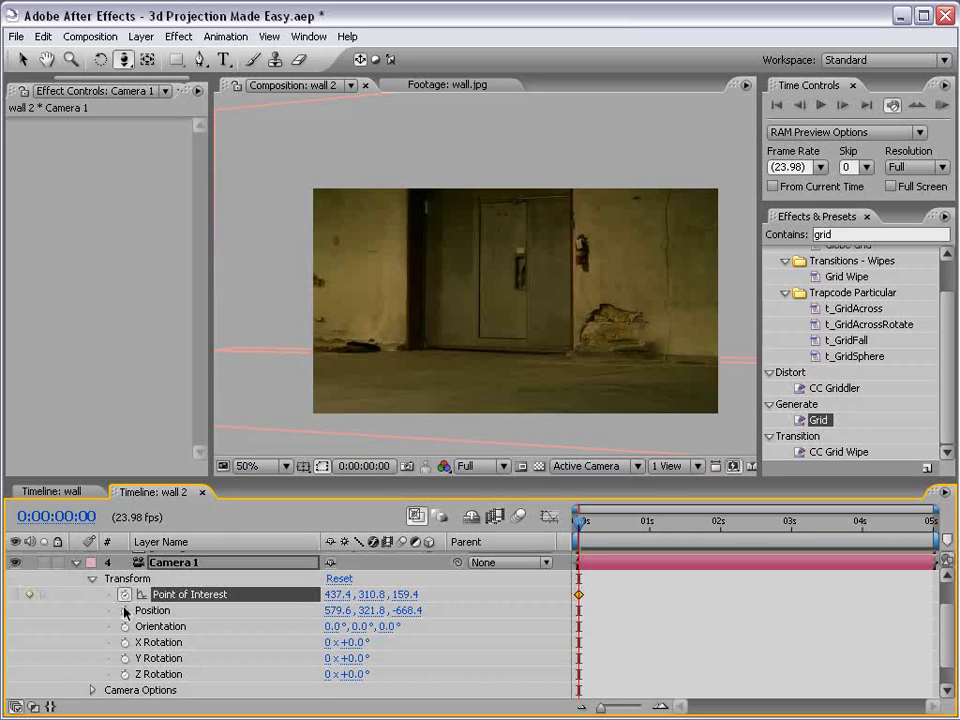
left_click(124, 610)
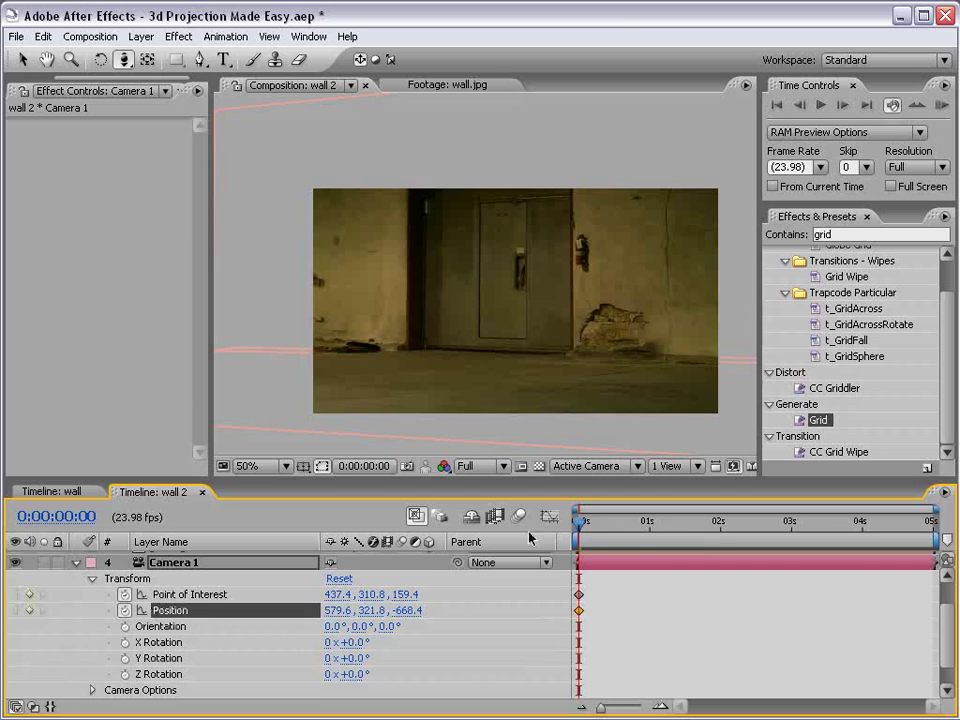
left_click_drag(597, 516, 720, 542)
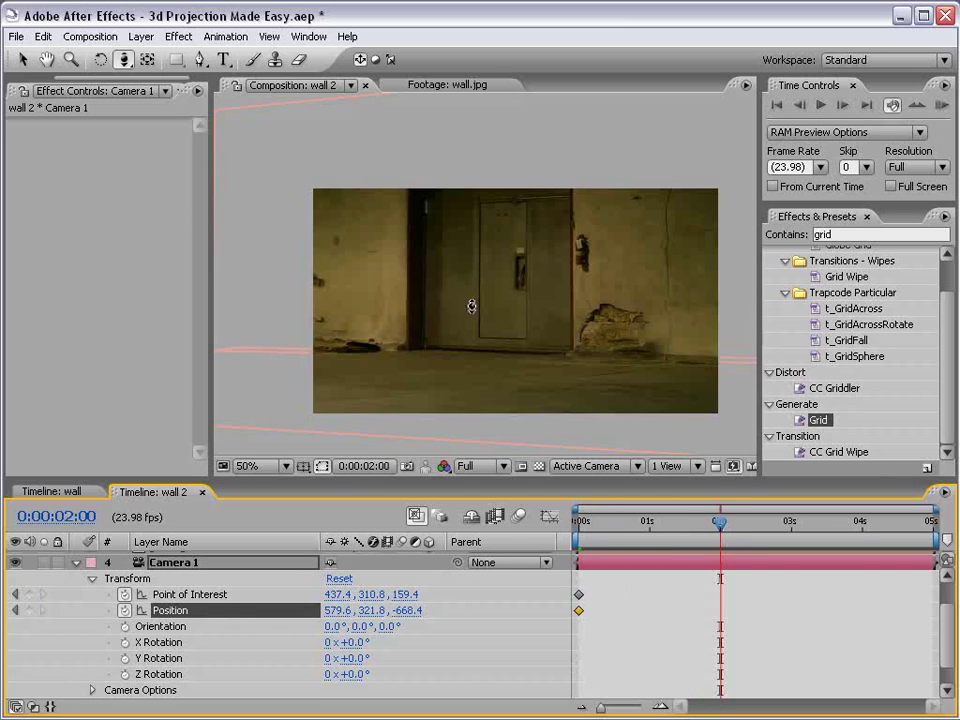
left_click_drag(476, 354, 491, 340)
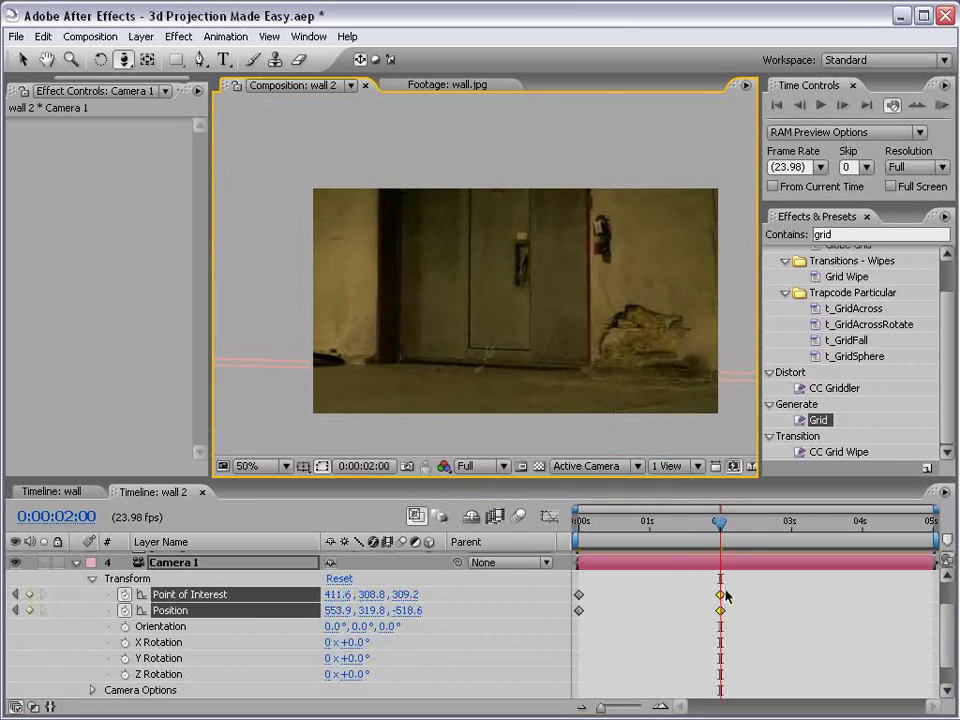
End the work area at 2:00, RAM preview at Half resolution, then delete the 2-second camera keyframes
left_click(608, 600)
left_click_drag(608, 600, 576, 590)
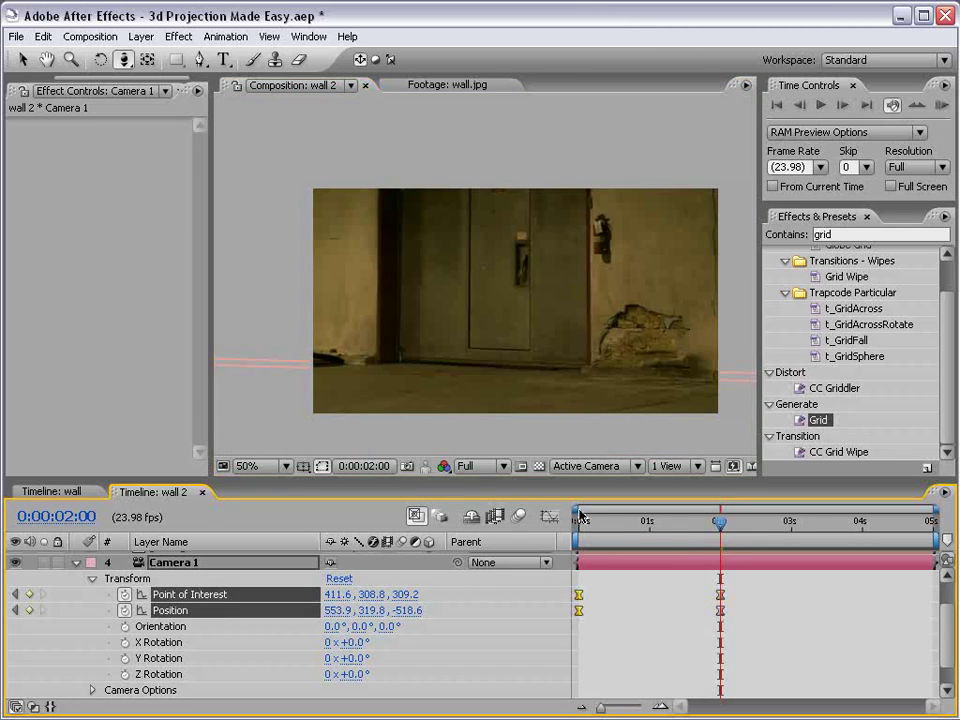
key("n")
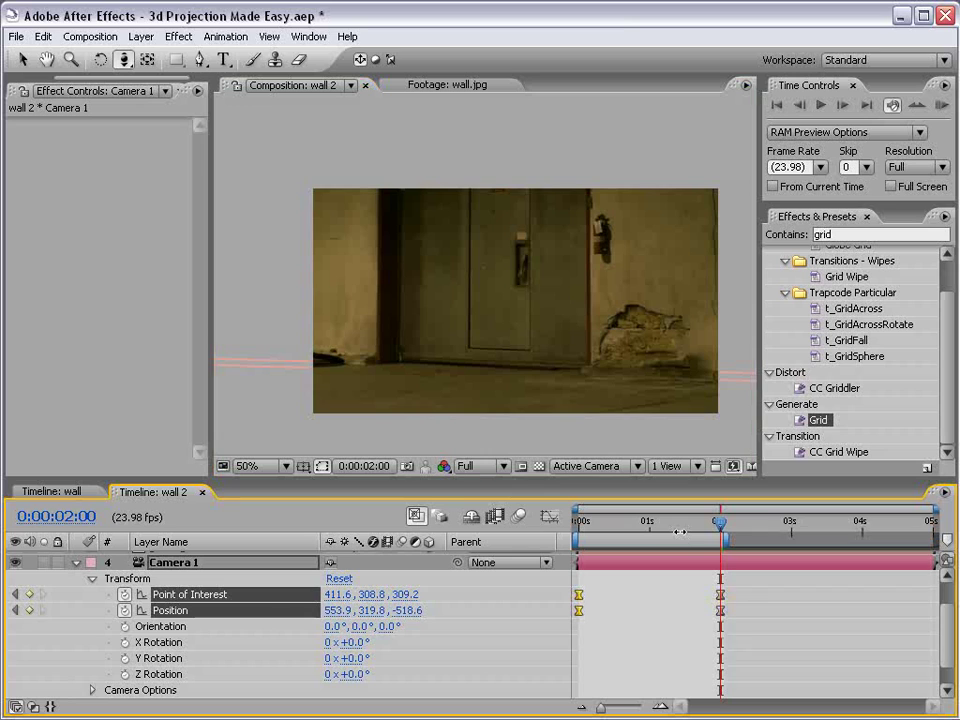
key("KP_0")
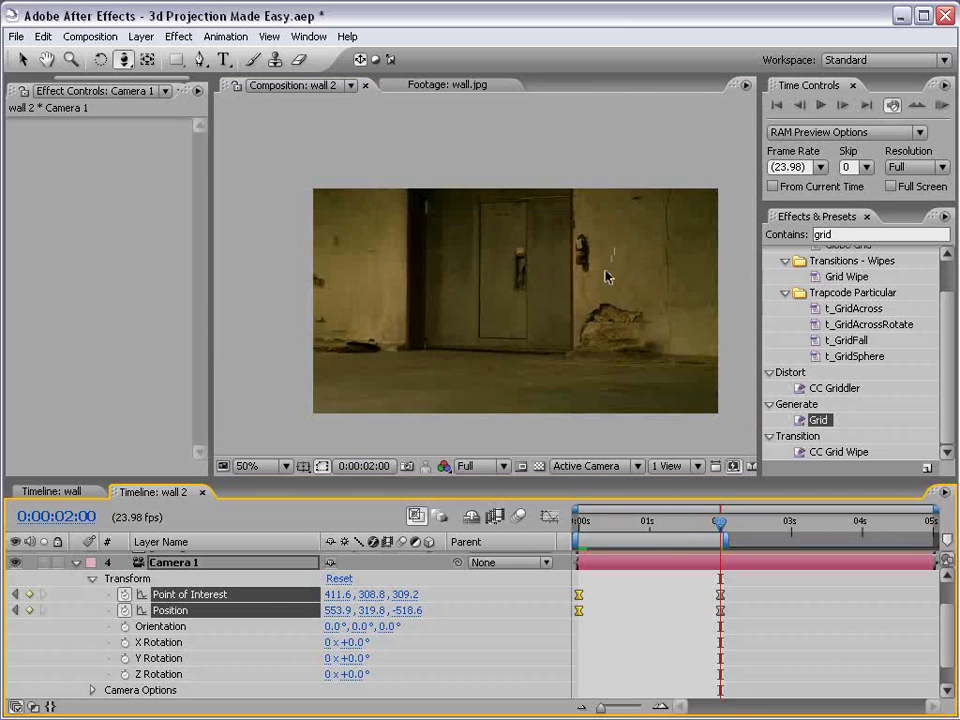
left_click(915, 167)
left_click(905, 199)
key("KP_0")
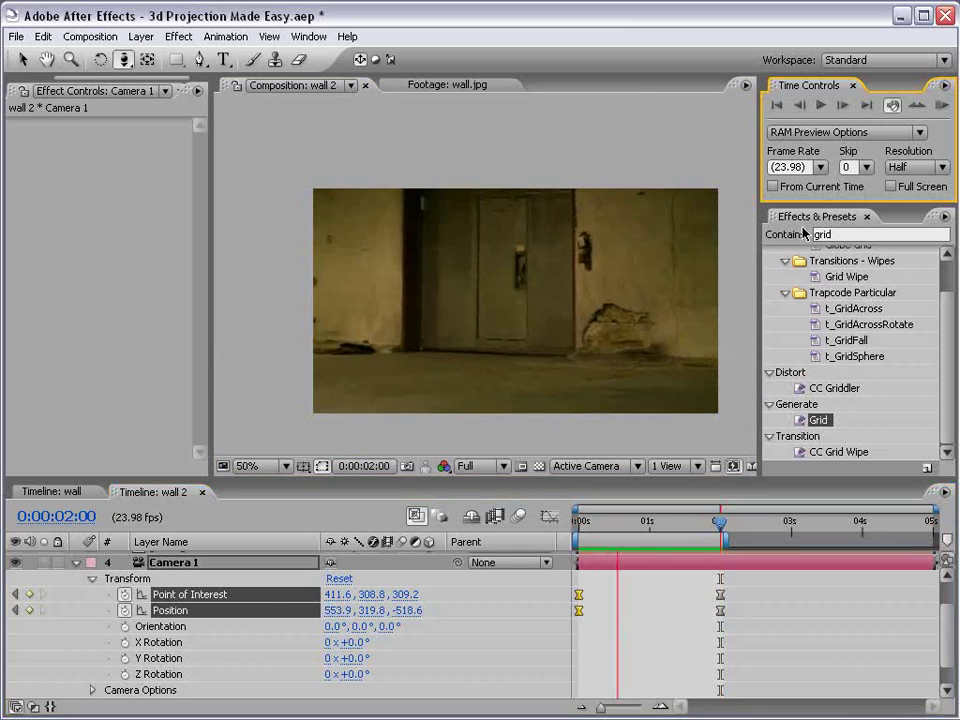
key("space")
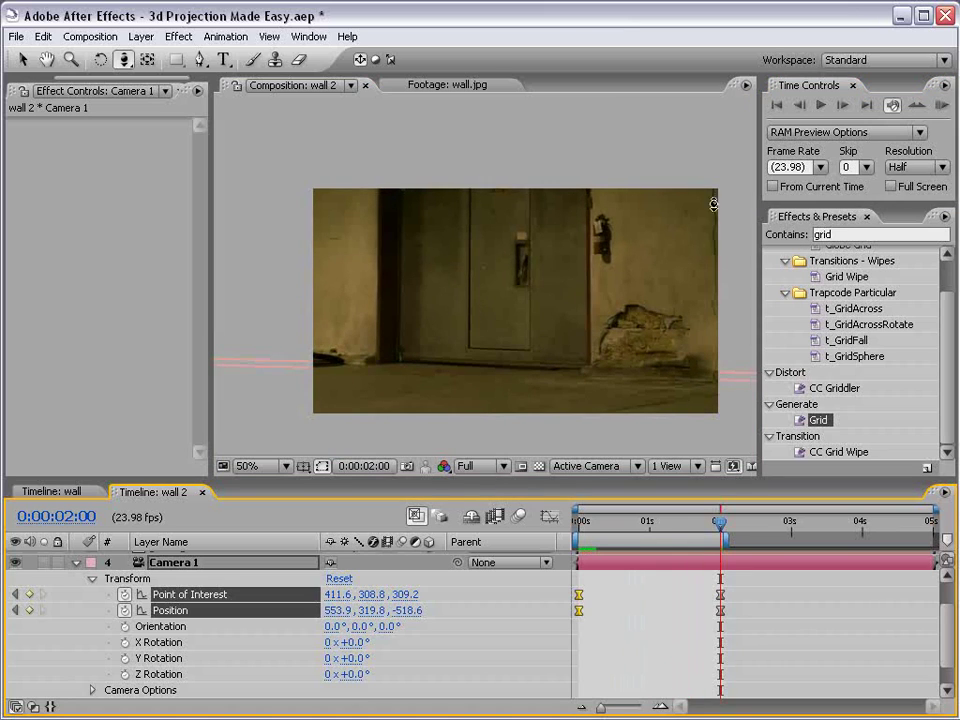
key("v")
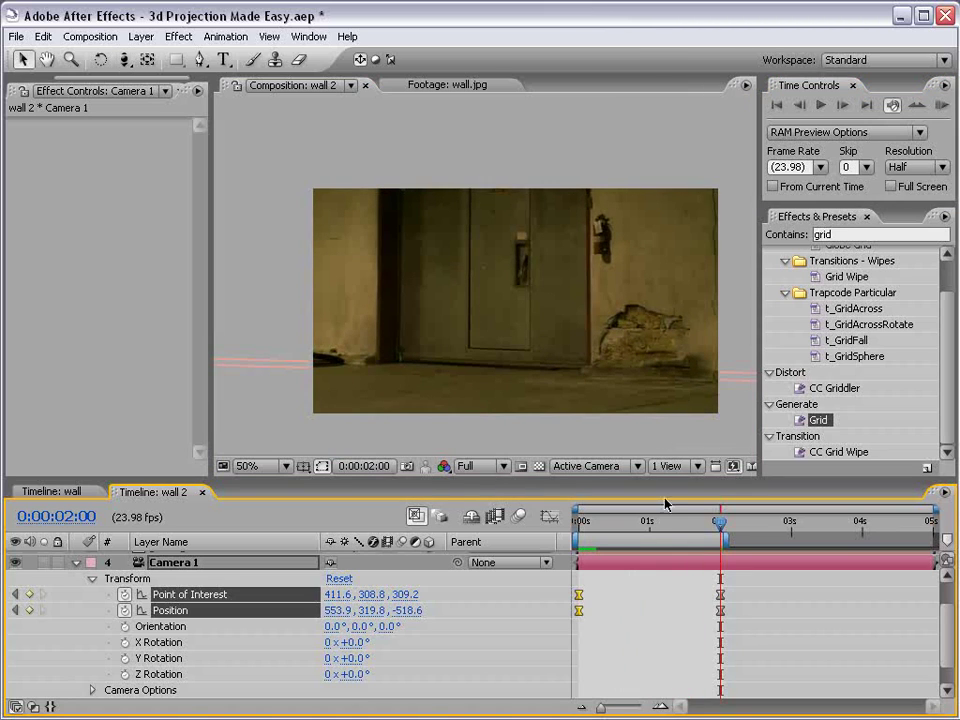
key("Delete")
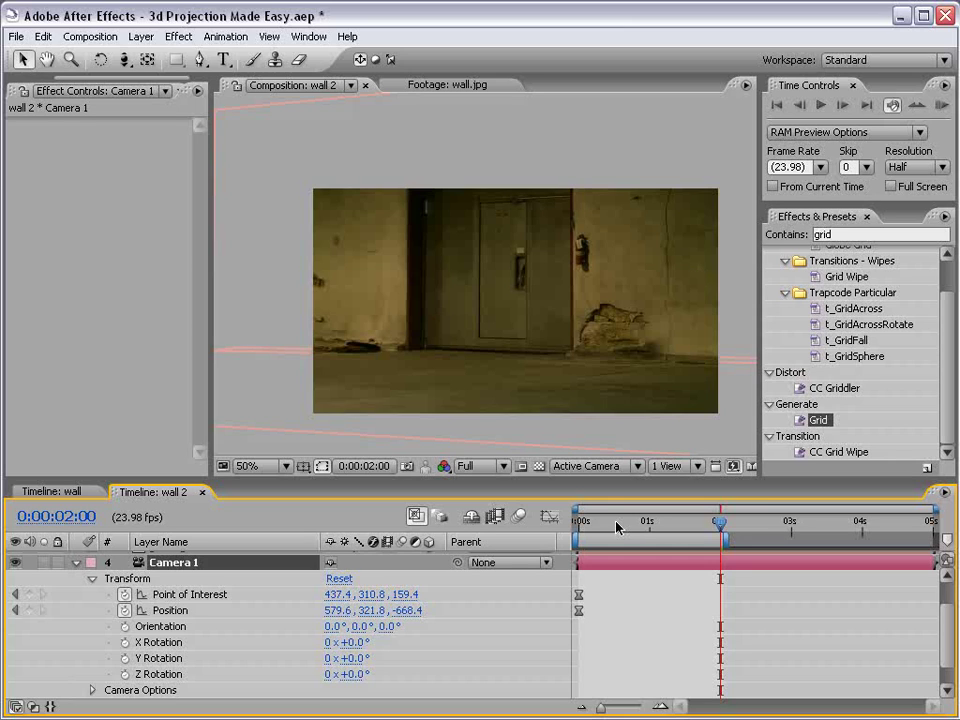
At 0:00, dolly Camera 1's Position and Point of Interest forward toward the wall
left_click_drag(636, 516, 515, 549)
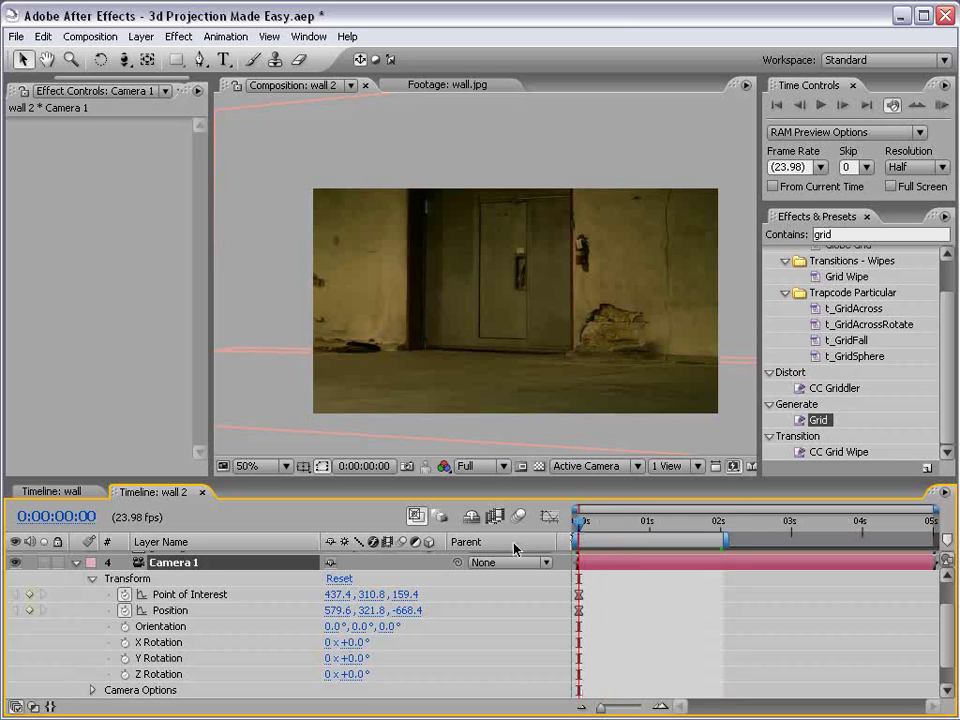
left_click(133, 596)
left_click(130, 609, "shift")
key("c")
left_click_drag(493, 358, 499, 326)
left_click(274, 577)
Lower Camera 1's Zoom from 840 to 516 pixels in Camera Options
scroll(216, 615, "down", 2)
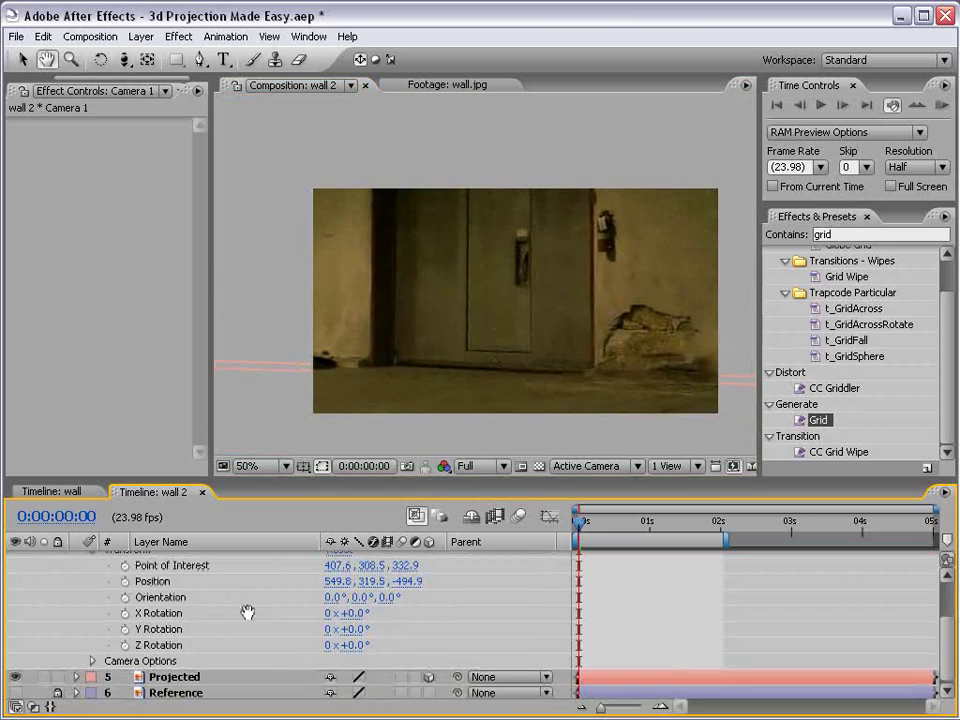
left_click(90, 660)
scroll(222, 658, "down", 2)
key("h")
scroll(222, 658, "down", 1)
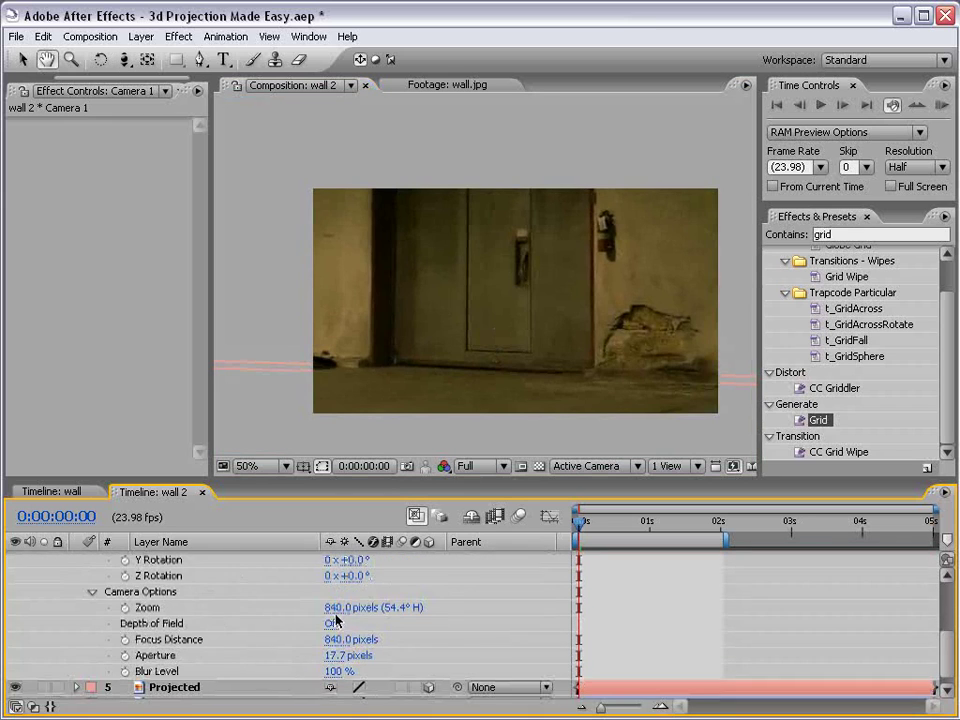
left_click(215, 607)
left_click_drag(340, 607, 30, 609)
key("c")
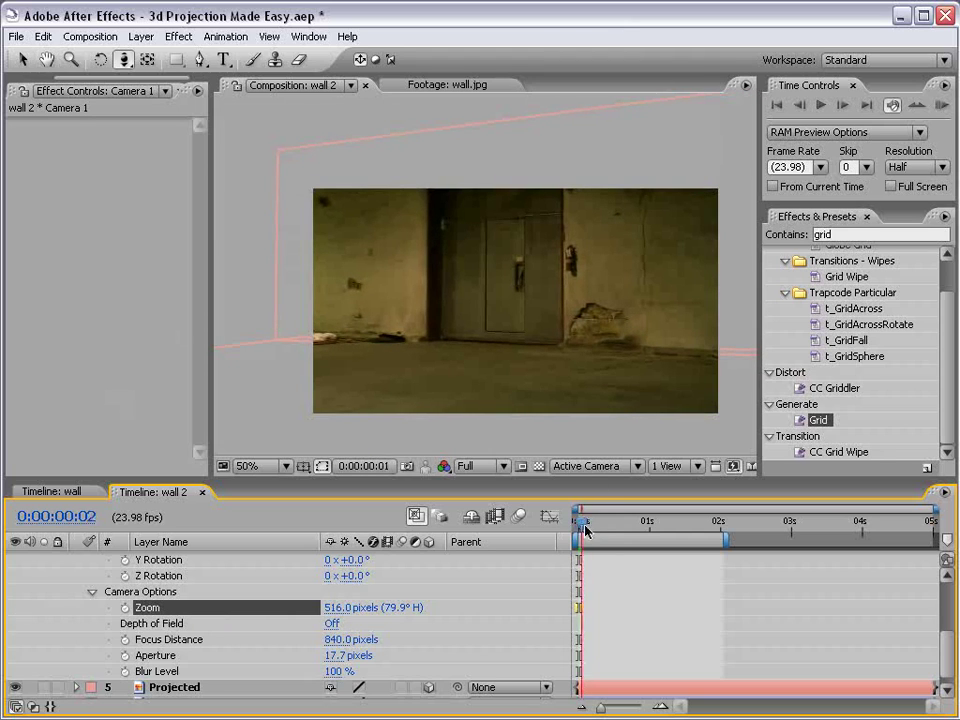
Keyframe Point of Interest and Position at 0 s, then push the camera toward the door at 0:00:01:21
left_click_drag(581, 522, 568, 542)
scroll(563, 570, "up", 3)
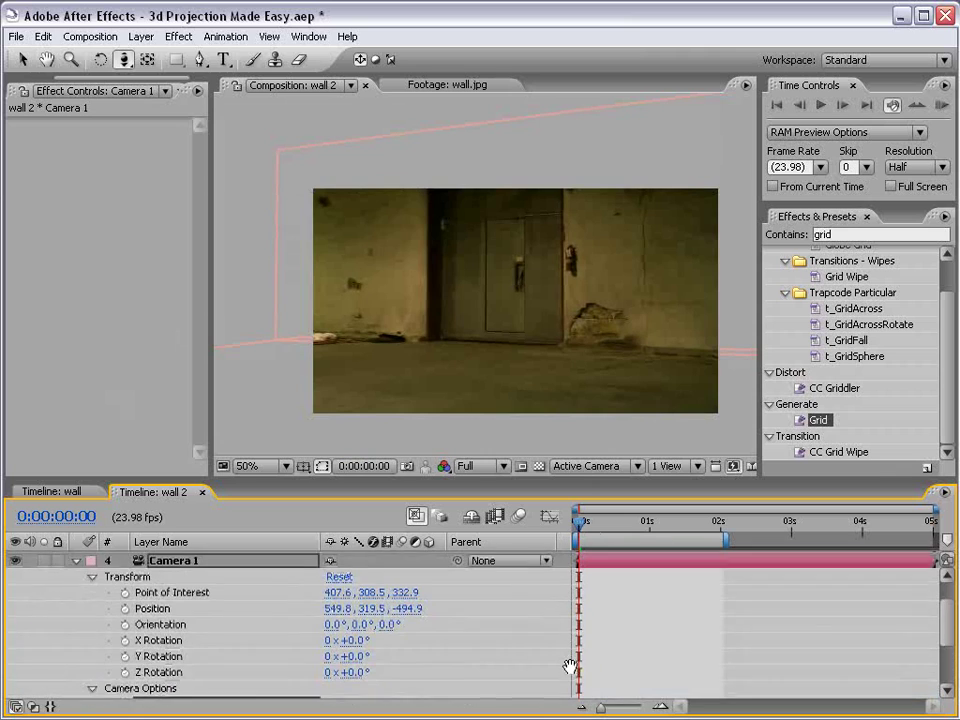
left_click(124, 595)
left_click(124, 611)
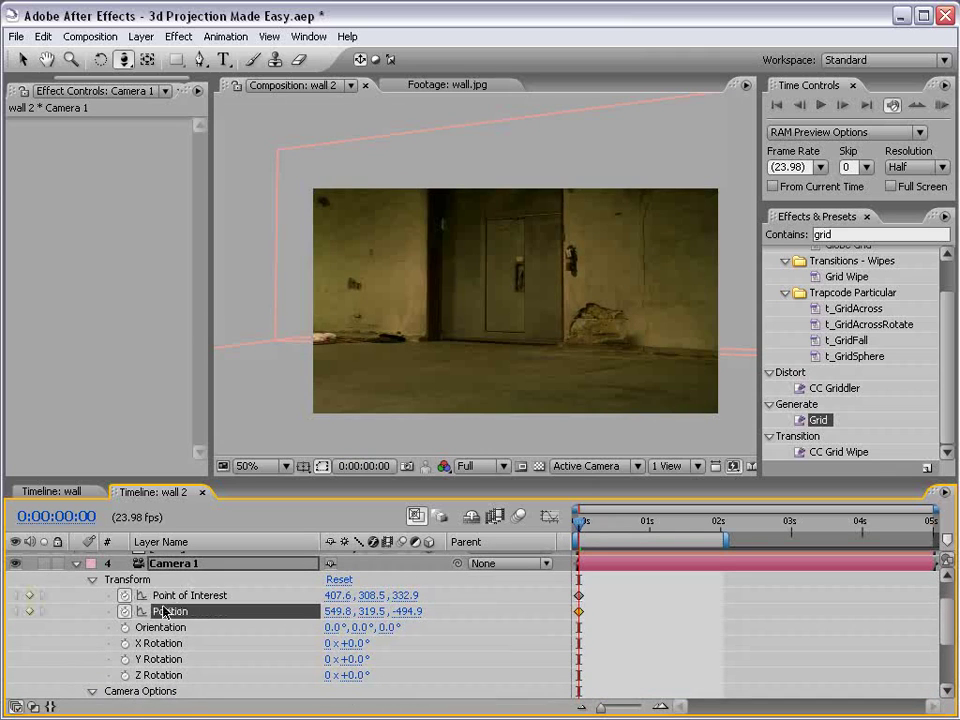
left_click(588, 521)
left_click_drag(588, 522, 712, 522)
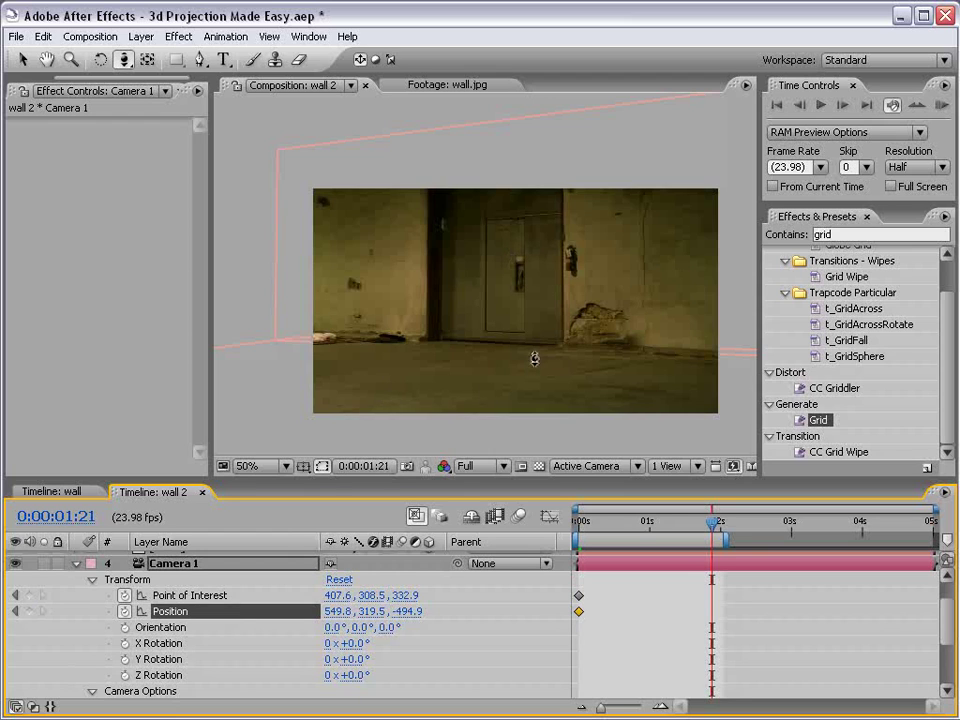
left_click_drag(534, 356, 412, 264)
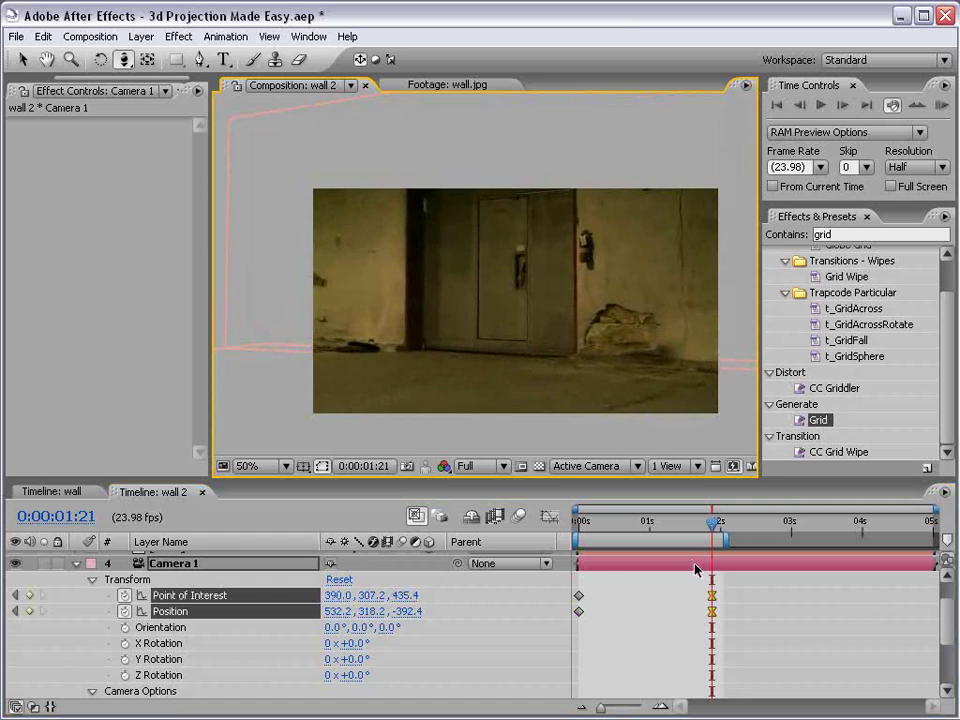
Apply easing to the two starting camera keyframes and preview the push-in
left_click(595, 588)
left_click_drag(595, 588, 570, 620)
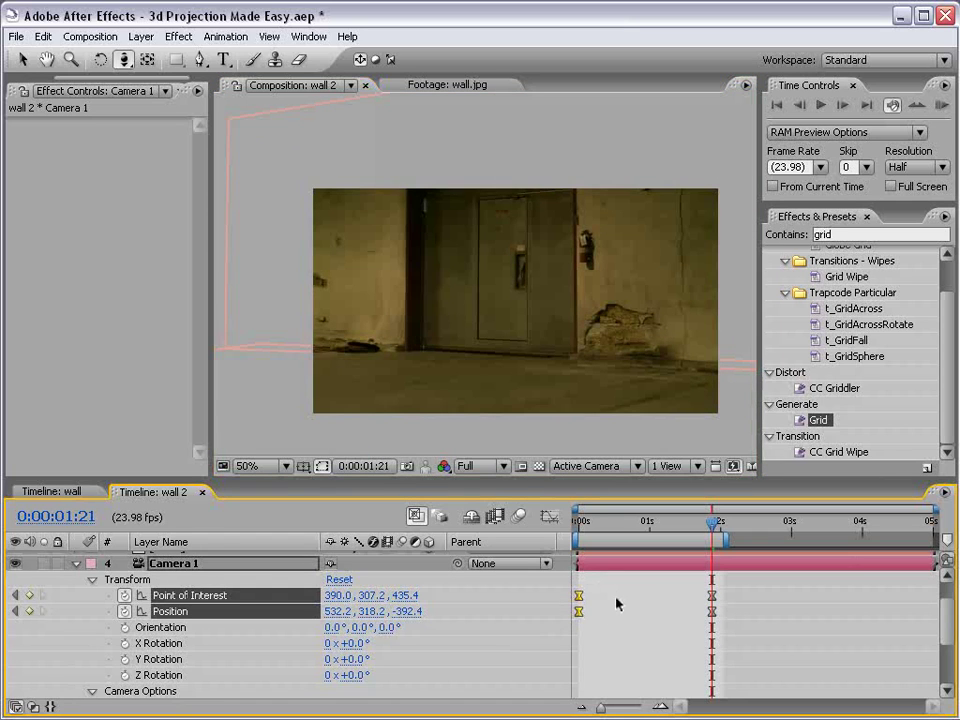
key("v")
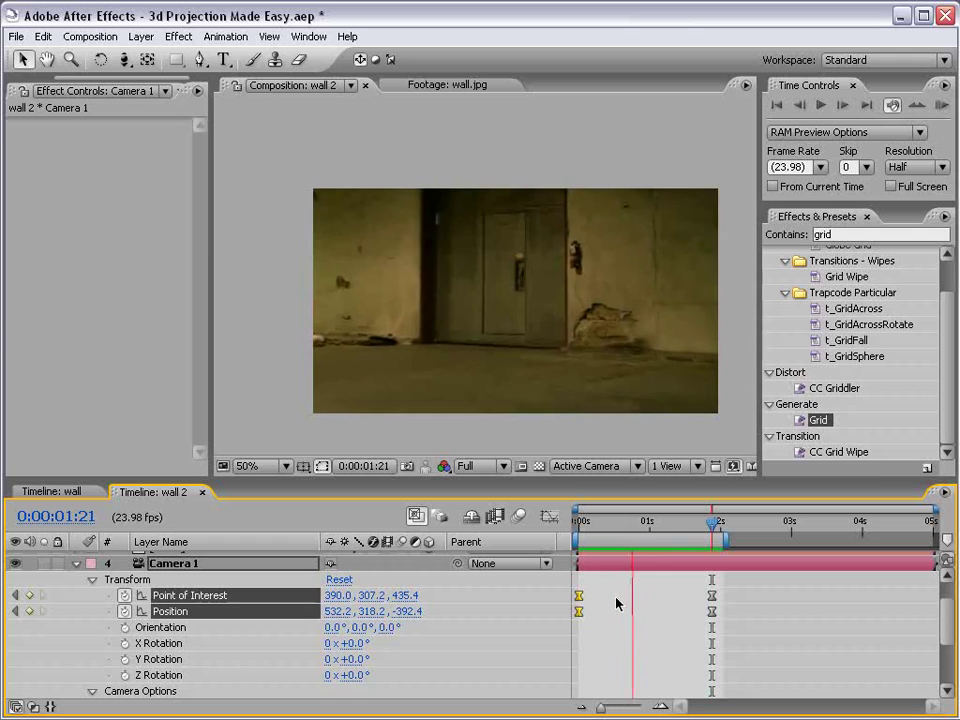
key("space")
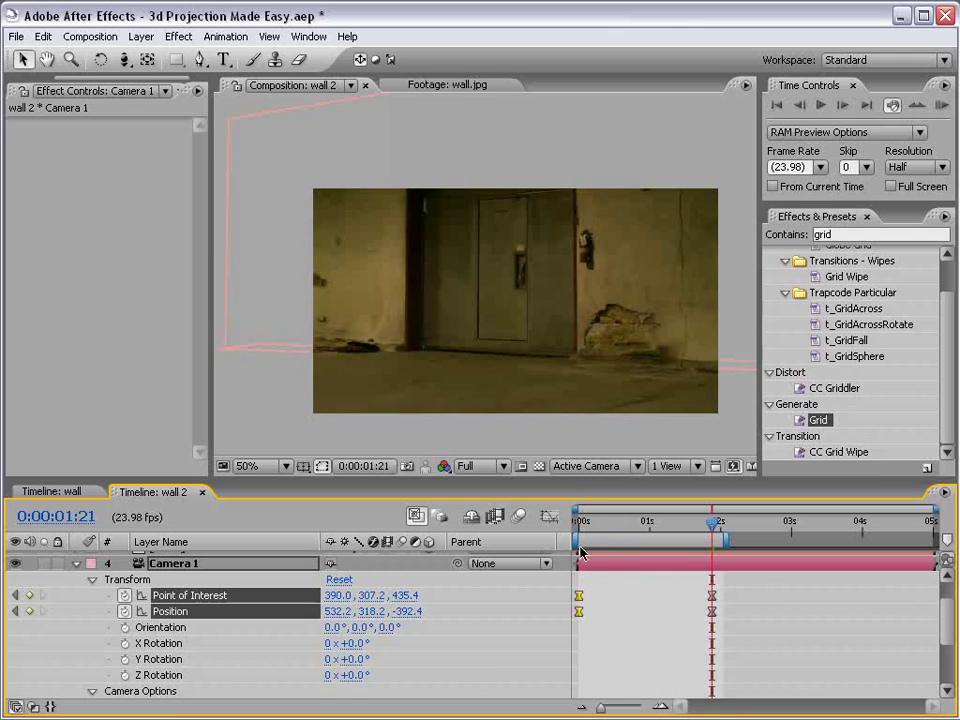
At the start, move Camera 1 closer to the wall and shift its starting position sideways
left_click_drag(580, 521, 531, 484)
key("c")
left_click_drag(501, 339, 519, 351)
left_click_drag(602, 521, 499, 467)
mouse_move(544, 310)
left_mouse_down()
mouse_move(585, 327)
mouse_move(538, 336)
mouse_move(541, 305)
left_mouse_up()
Scrub to 0:00:01:00 and preview the sideways push-in toward the door
key("c")
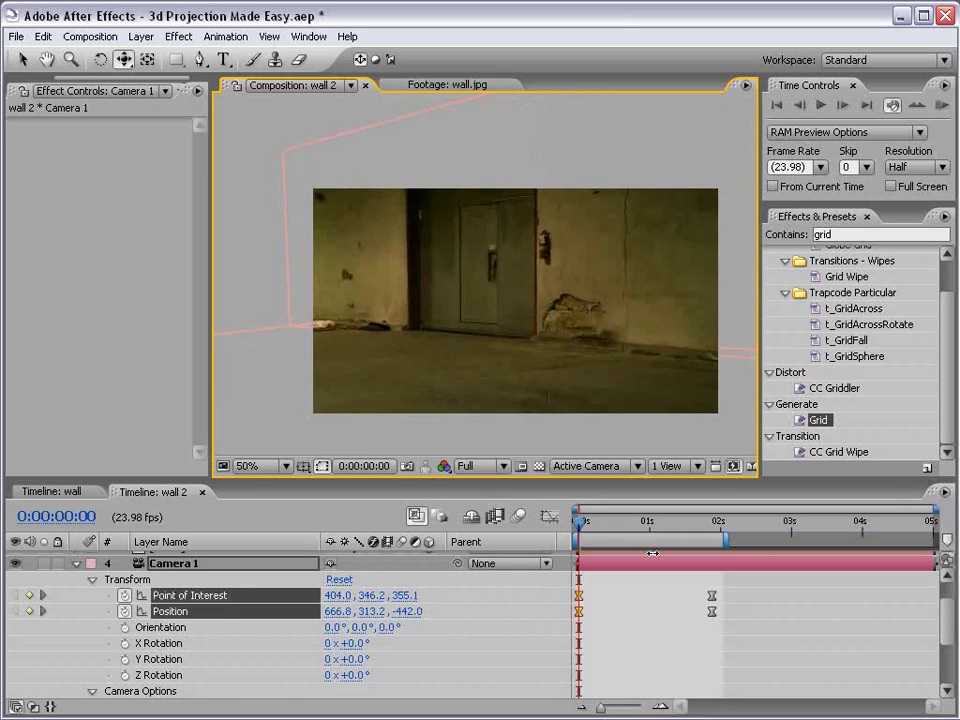
left_click_drag(583, 524, 666, 520)
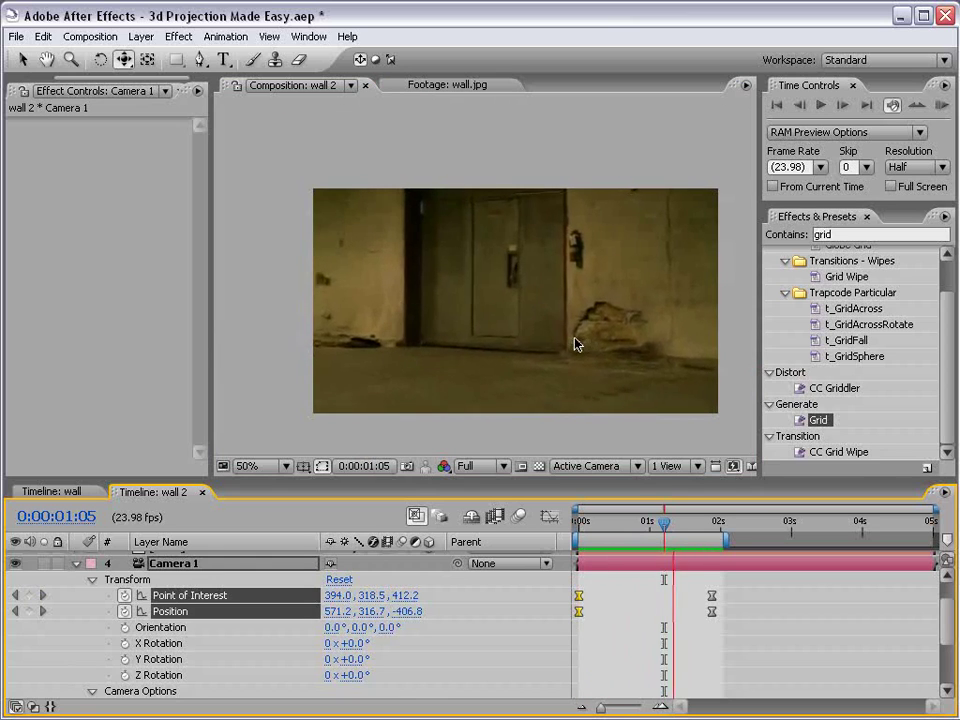
left_click(575, 339)
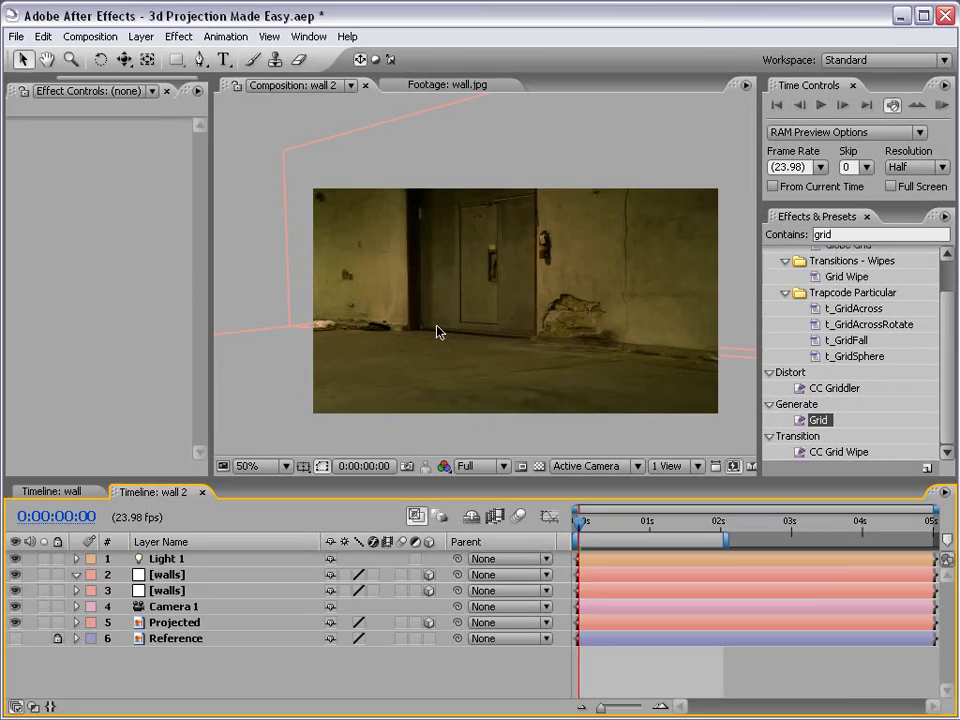
key("alt+Tab")
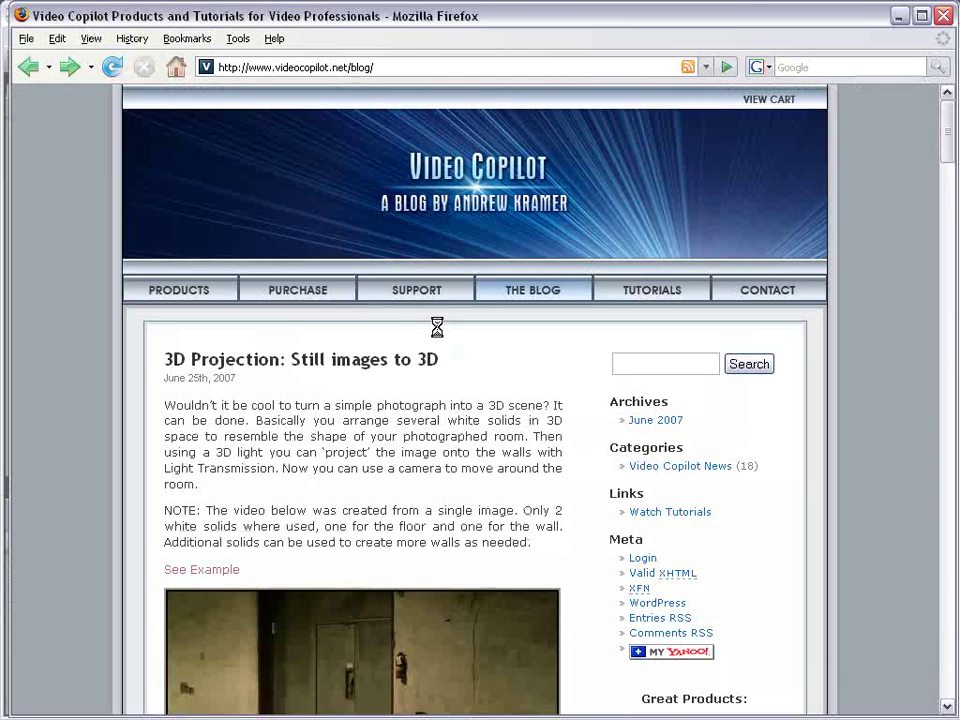
left_click_drag(272, 436, 315, 497)
left_click(326, 504)
scroll(439, 520, "down", 3)
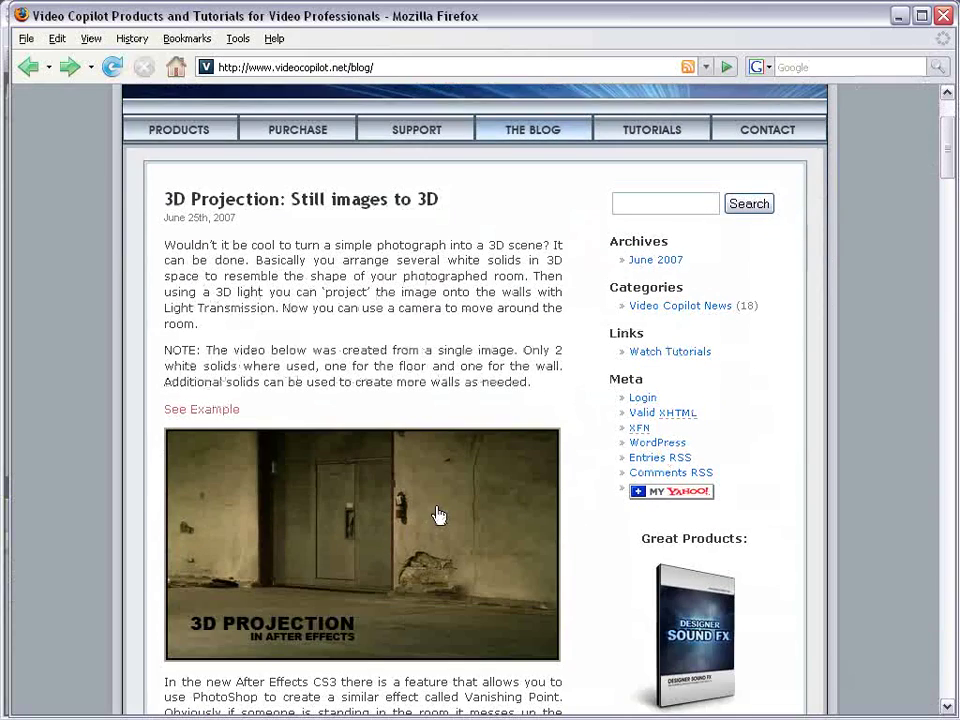
scroll(440, 566, "up", 1)
scroll(439, 566, "up", 2)
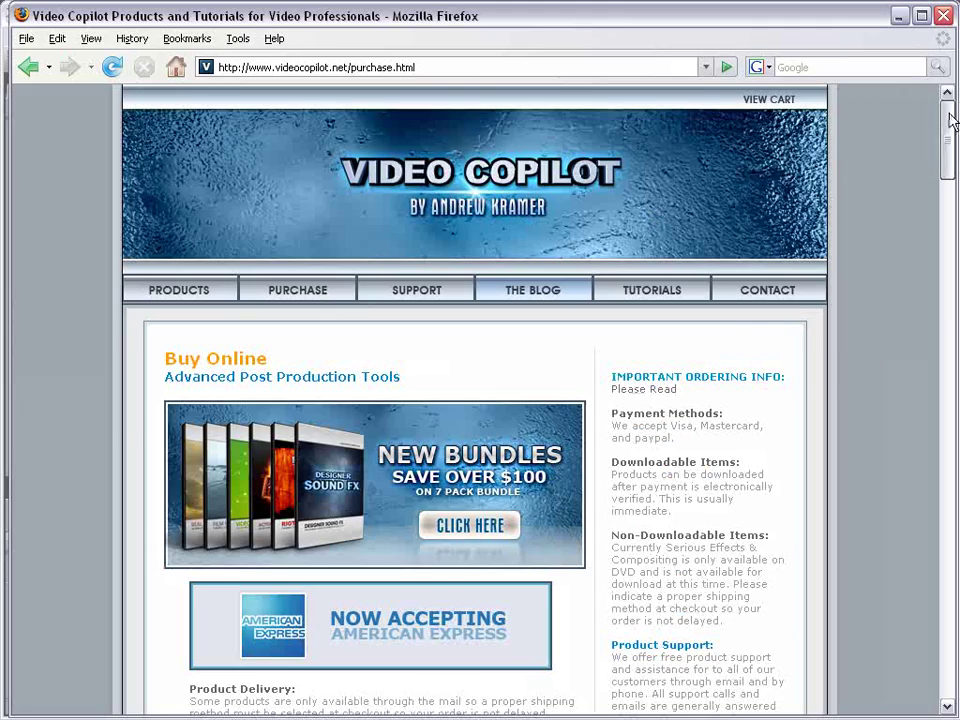
left_click_drag(951, 120, 947, 163)
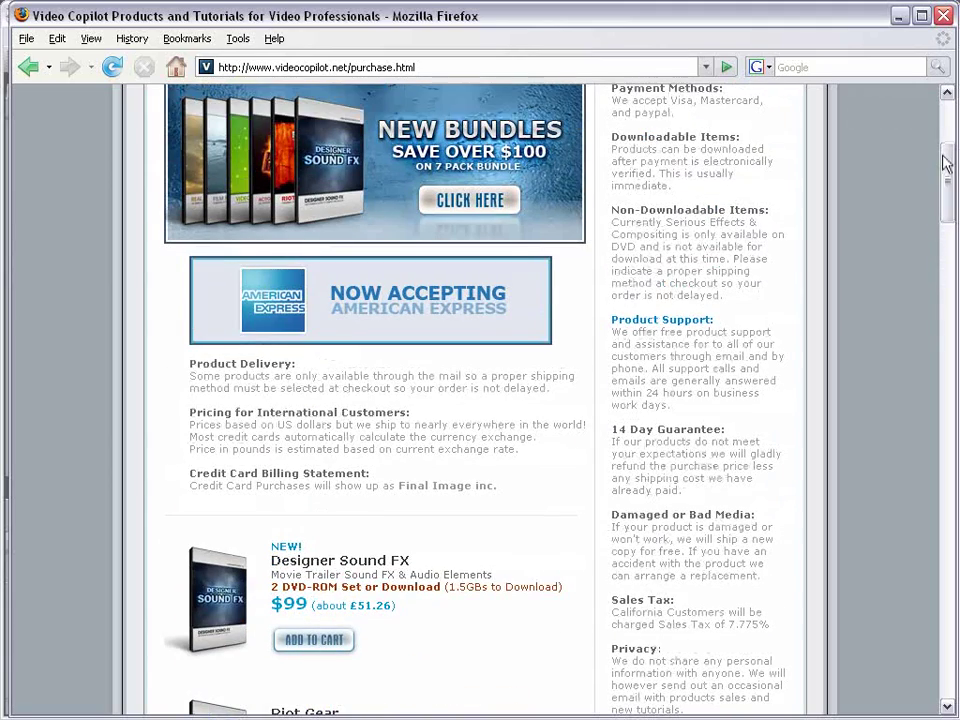
scroll(947, 163, "up", 5)
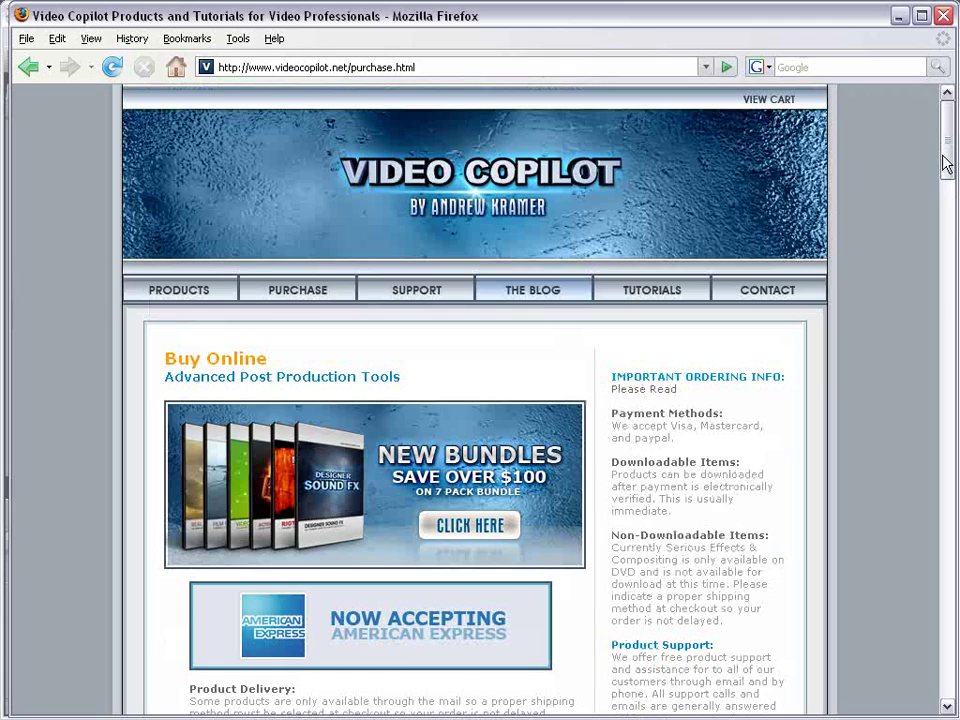
left_click_drag(947, 163, 951, 208)
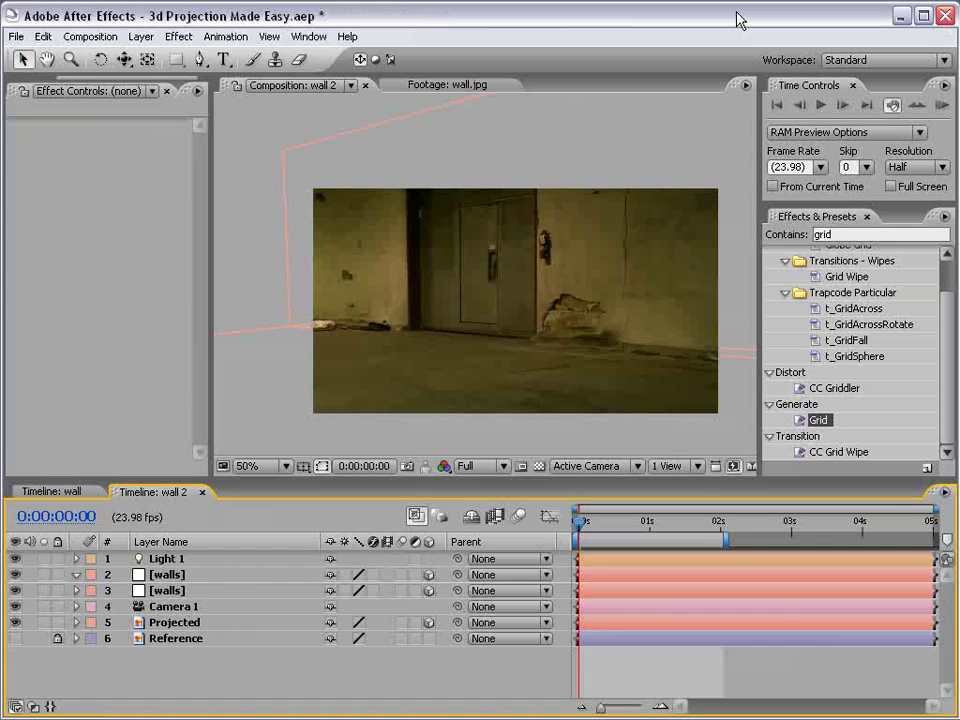